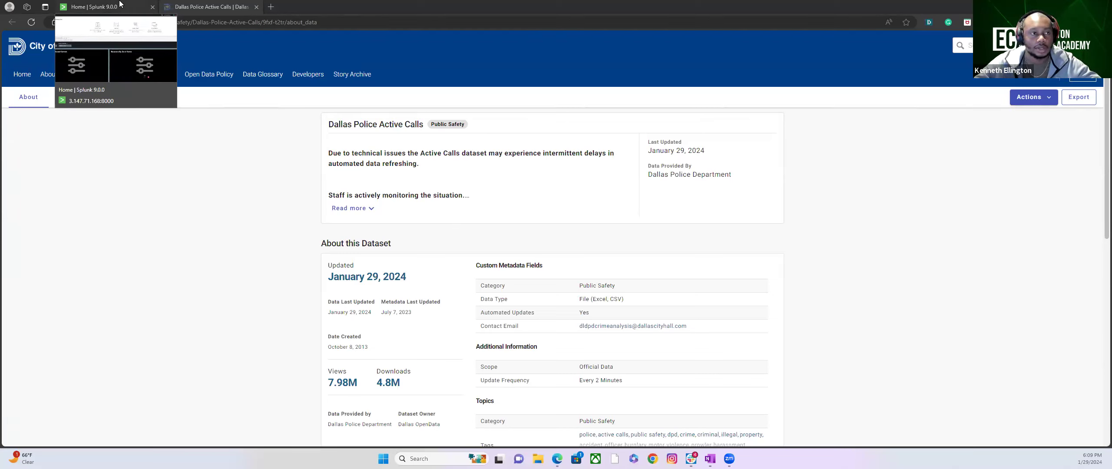
# Search Google for "dallas city dataset" in a new browser tab
pyautogui.click(271, 7)
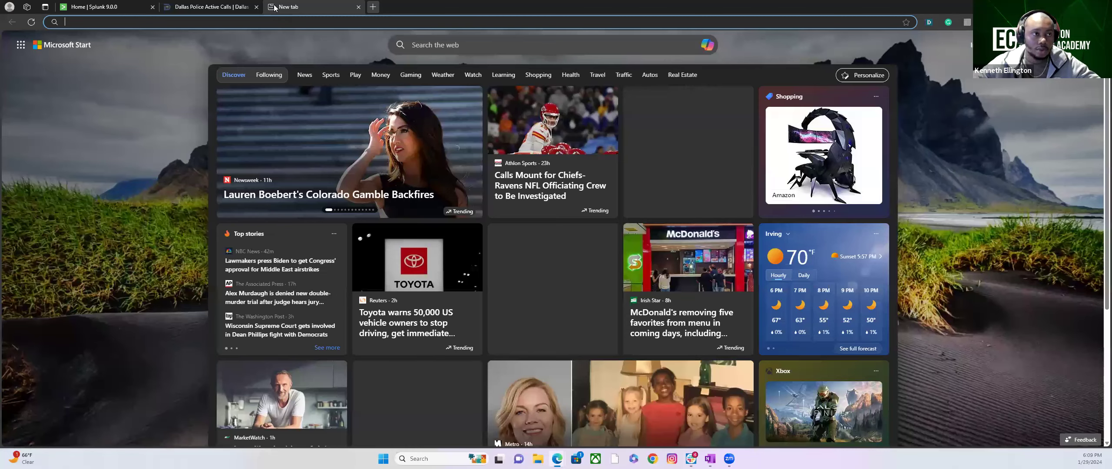
pyautogui.write('goo')
pyautogui.press('Return')
pyautogui.write('dallas ')
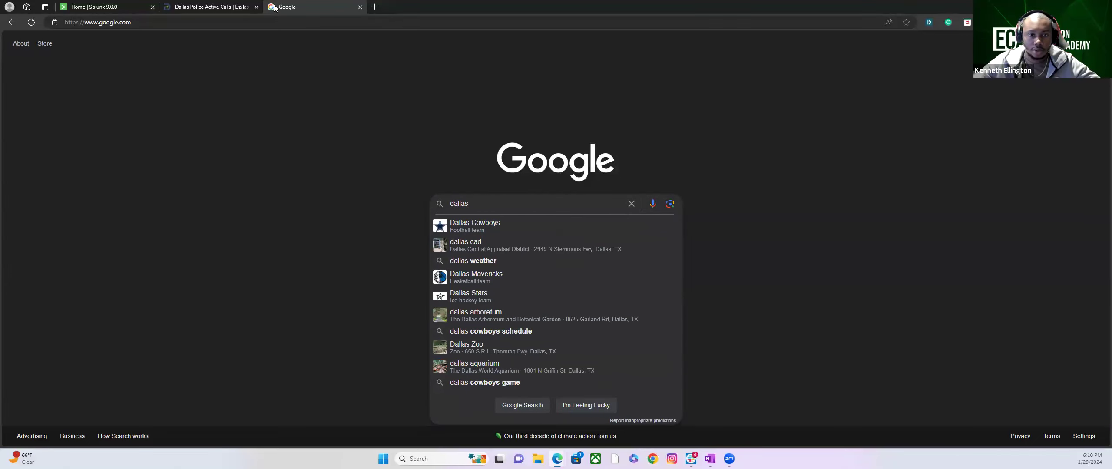
pyautogui.write('city ')
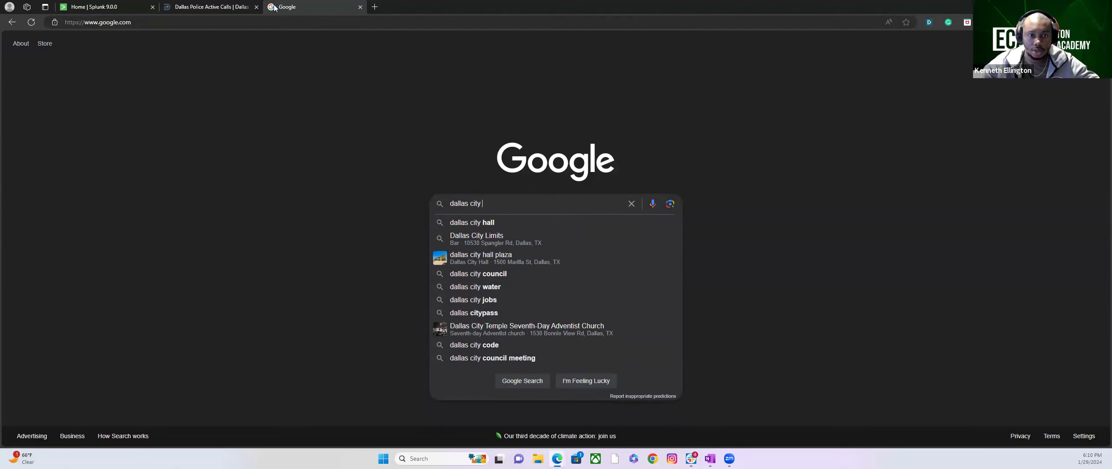
pyautogui.write('dataset')
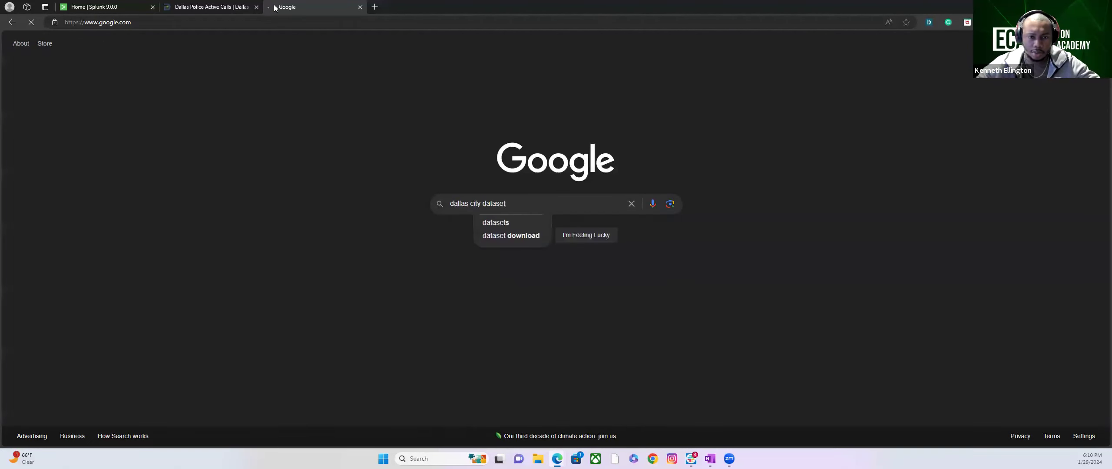
pyautogui.press('Return')
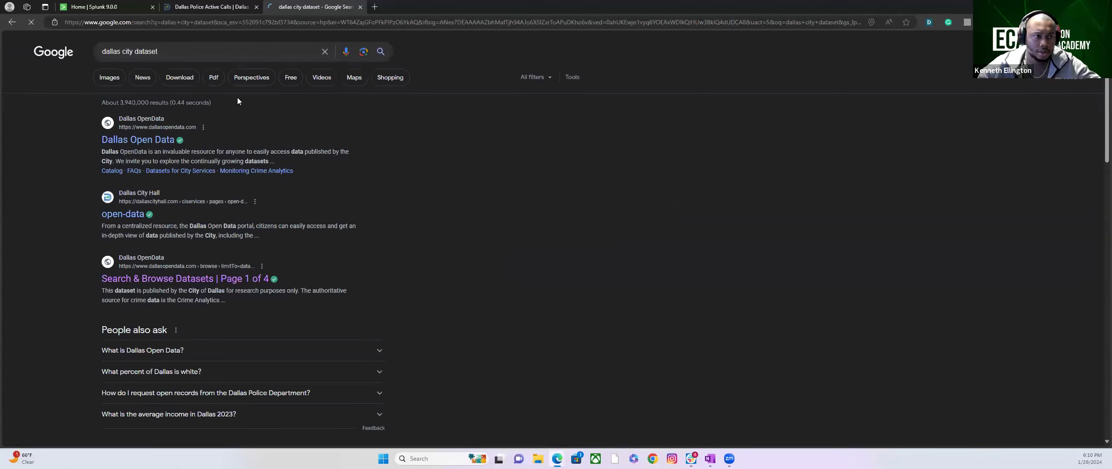
# Open the Dallas OpenData "Search & Browse Datasets" result and look over the listed datasets
pyautogui.click(157, 282)
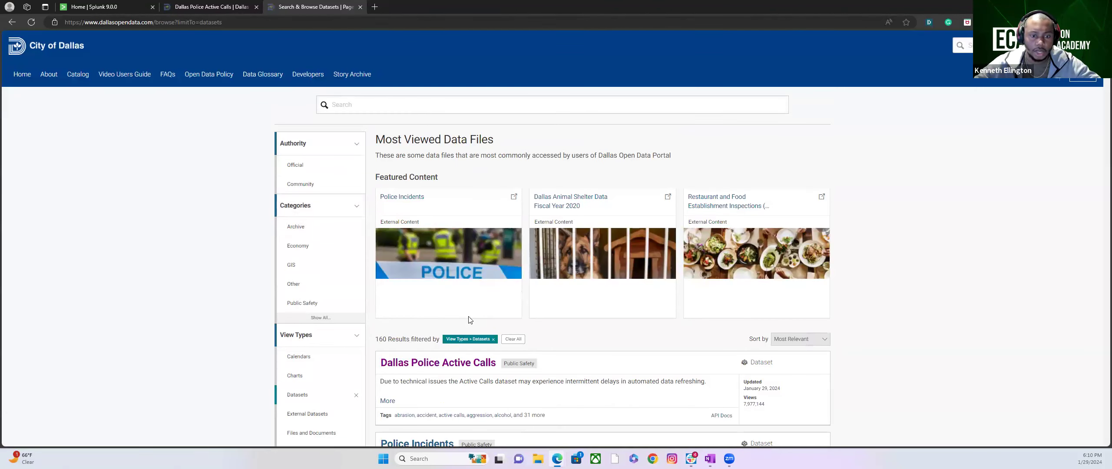
pyautogui.scroll(-4, 479, 207)
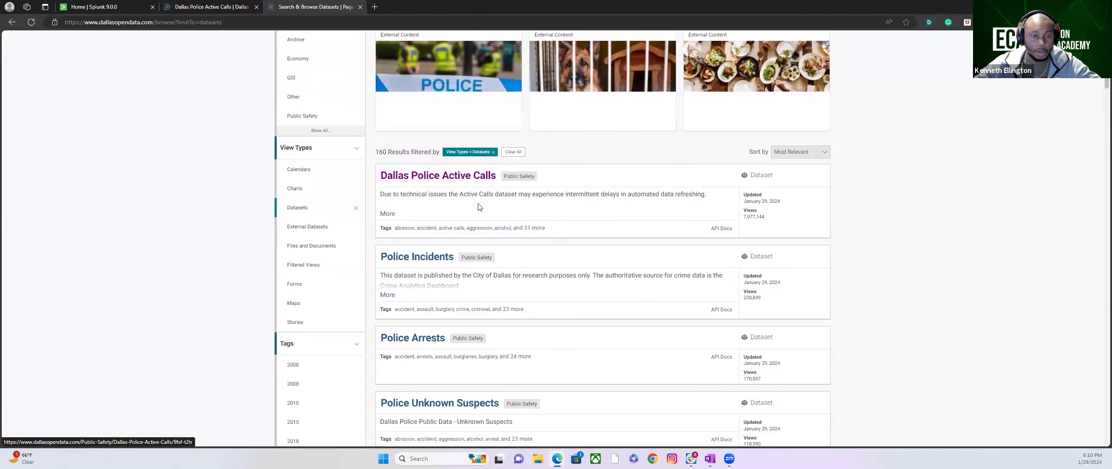
pyautogui.scroll(4, 479, 207)
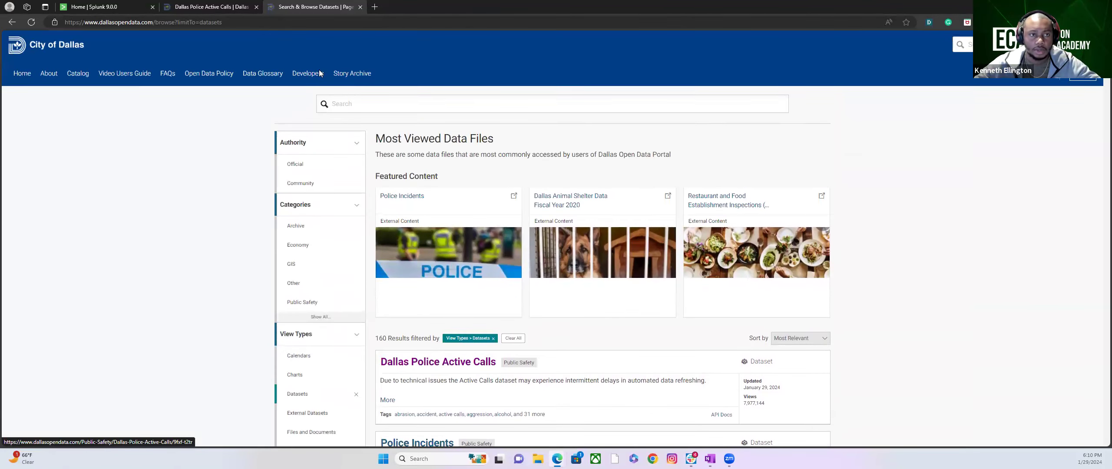
# Return to the Dallas Police Active Calls dataset and download all of its data as a CSV file
pyautogui.click(223, 6)
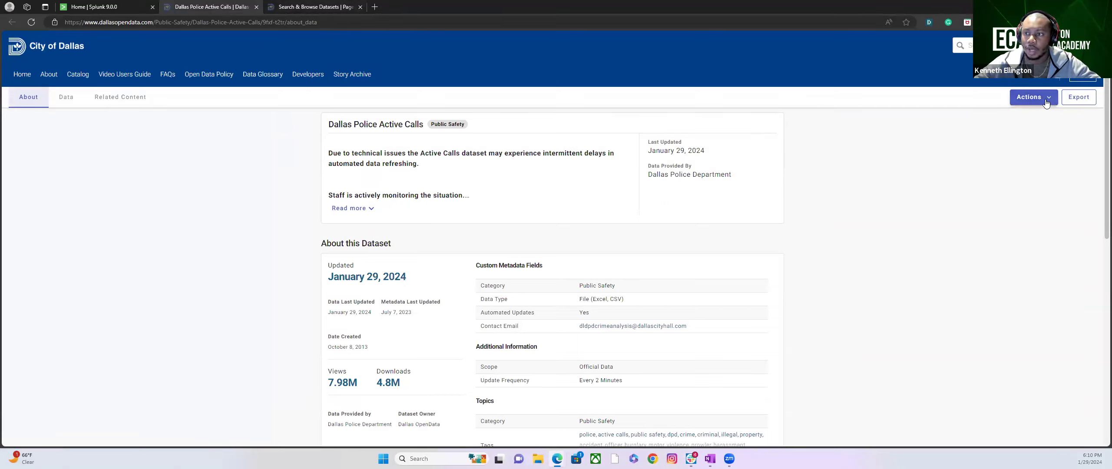
pyautogui.click(1074, 100)
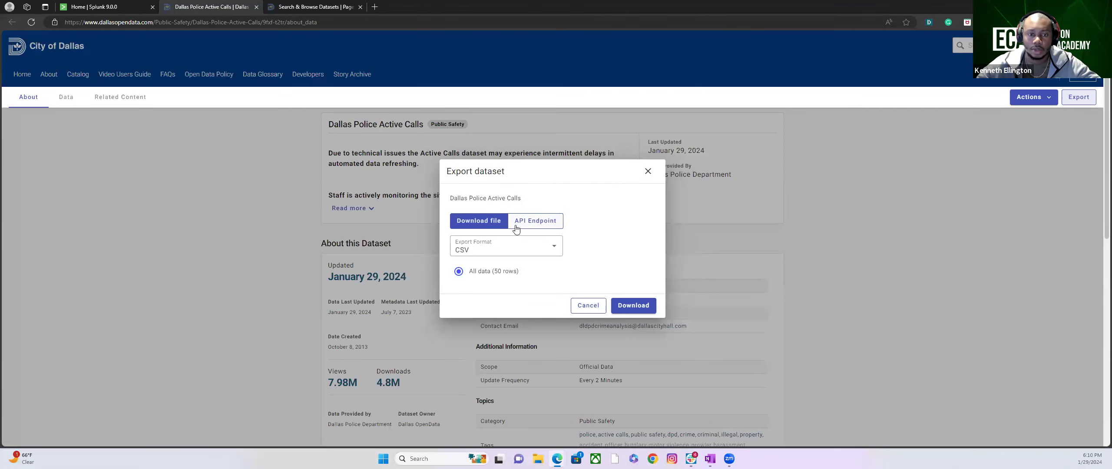
pyautogui.click(634, 306)
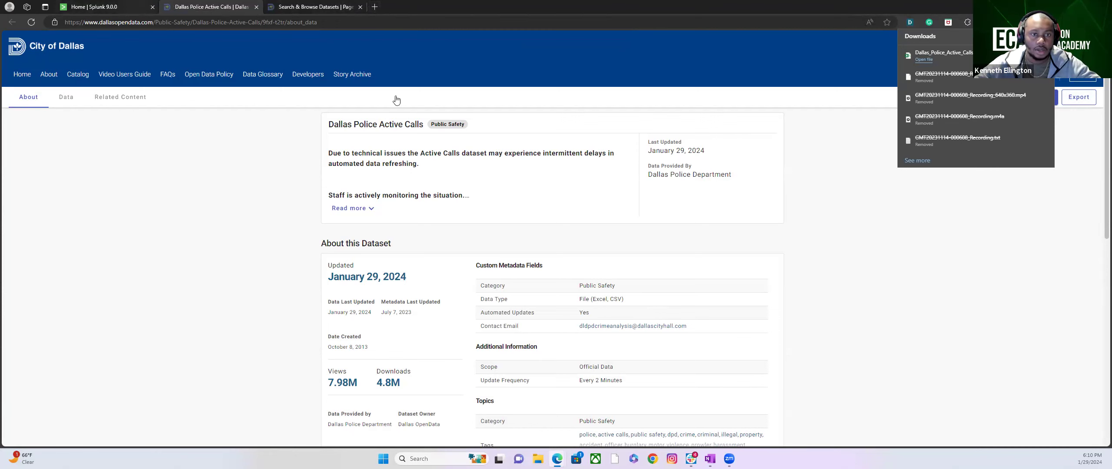
# Examine the Dallas Police Active Calls dataset's metadata, row and column counts, and column descriptions
pyautogui.click(136, 5)
pyautogui.click(204, 7)
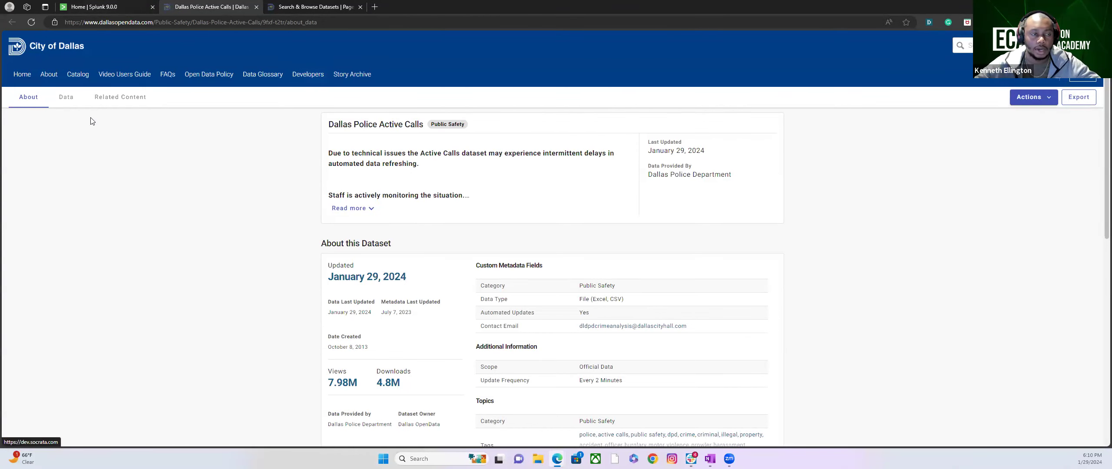
pyautogui.scroll(-5, 439, 269)
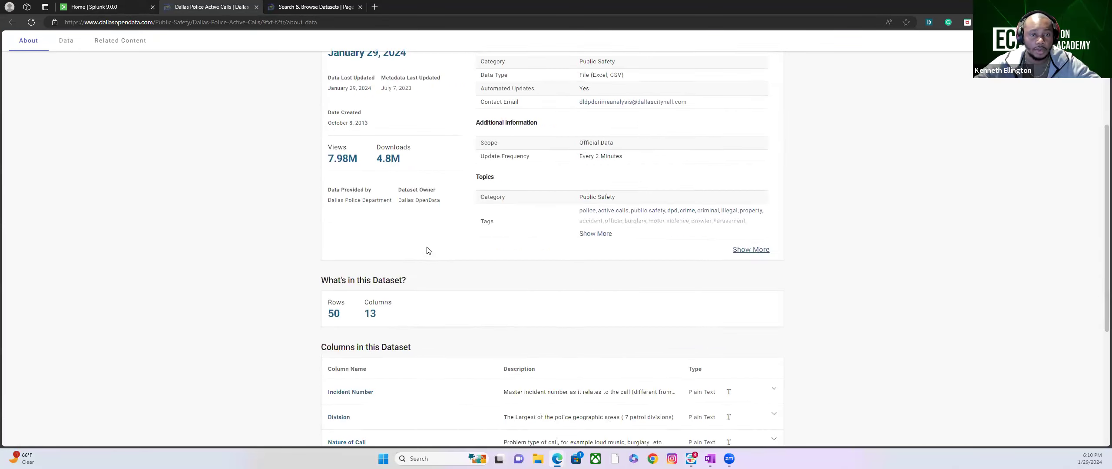
pyautogui.scroll(-2, 417, 286)
pyautogui.scroll(7, 413, 300)
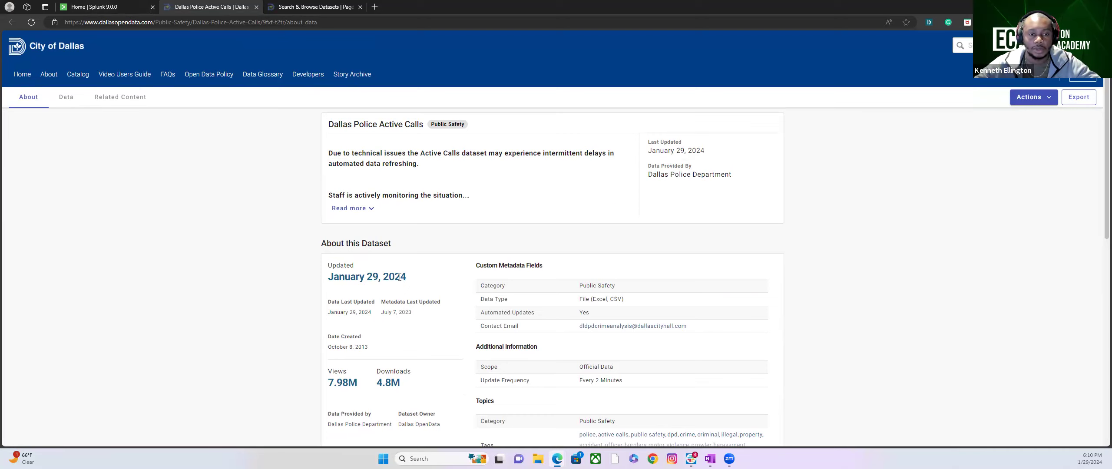
pyautogui.scroll(-4, 399, 277)
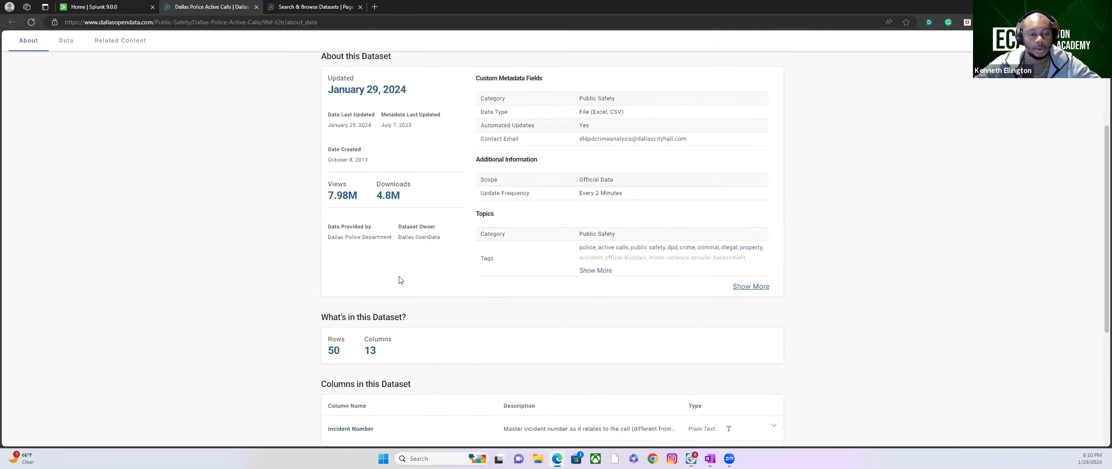
pyautogui.scroll(-4, 400, 280)
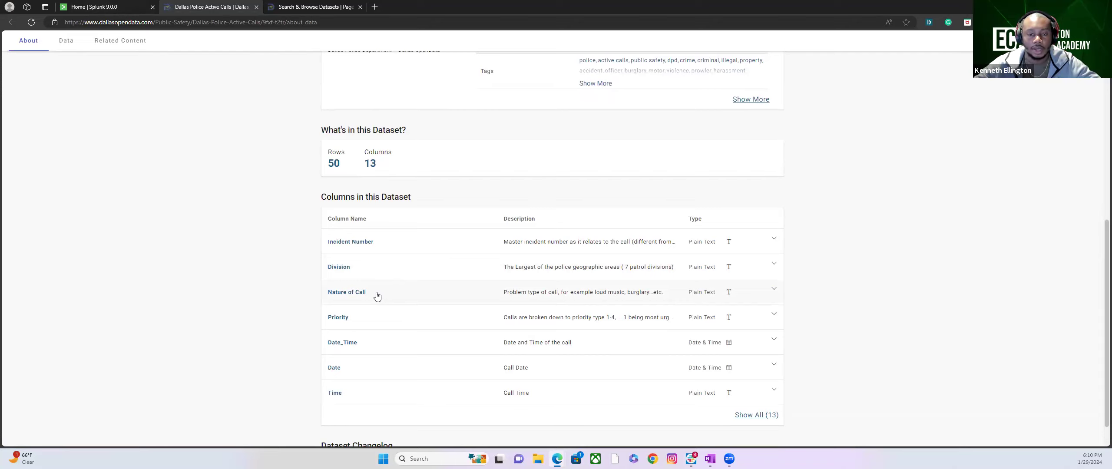
pyautogui.scroll(8, 378, 293)
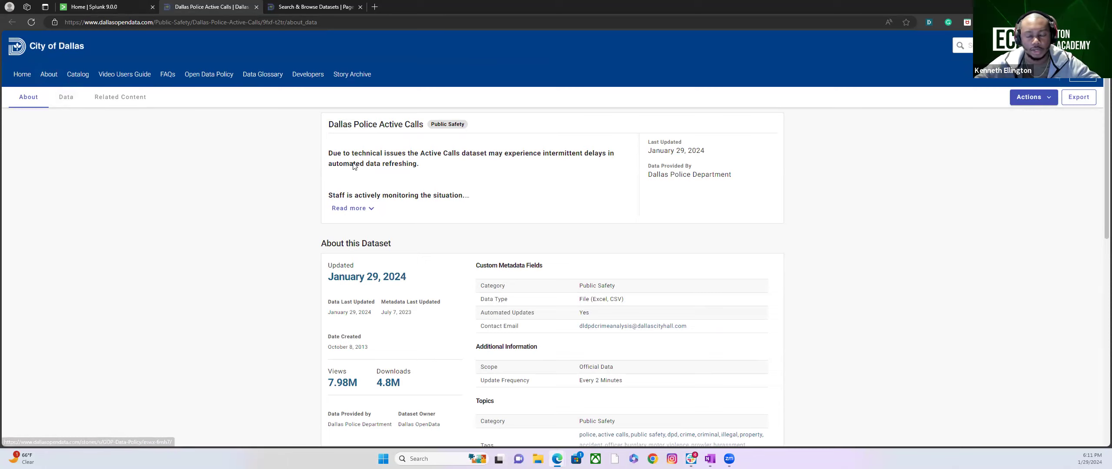
# Switch to Splunk and create a new events index named Test_Data with the default settings
pyautogui.click(83, 7)
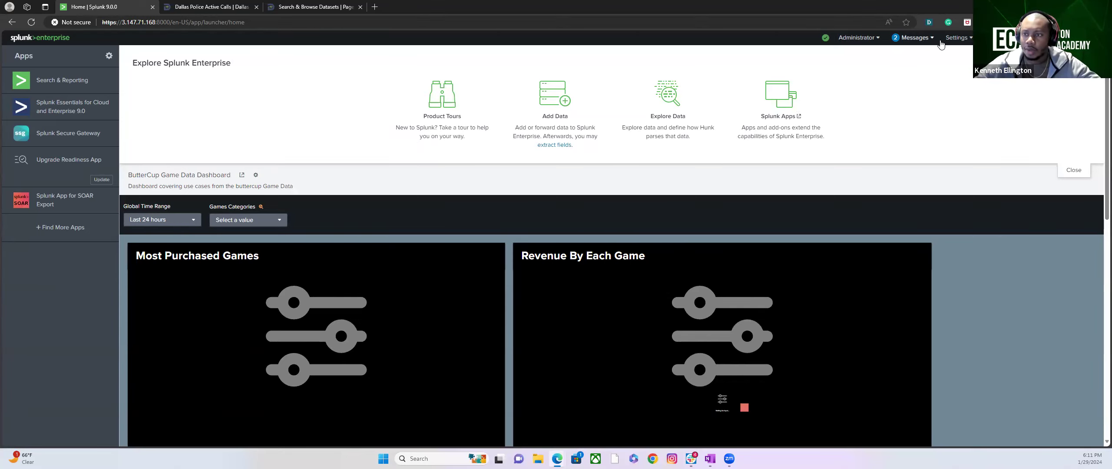
pyautogui.click(957, 37)
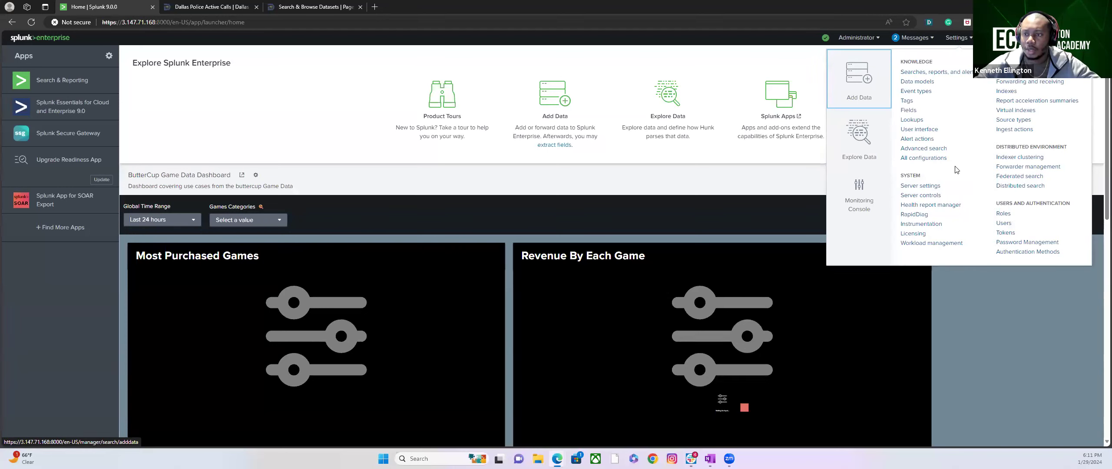
pyautogui.click(1006, 91)
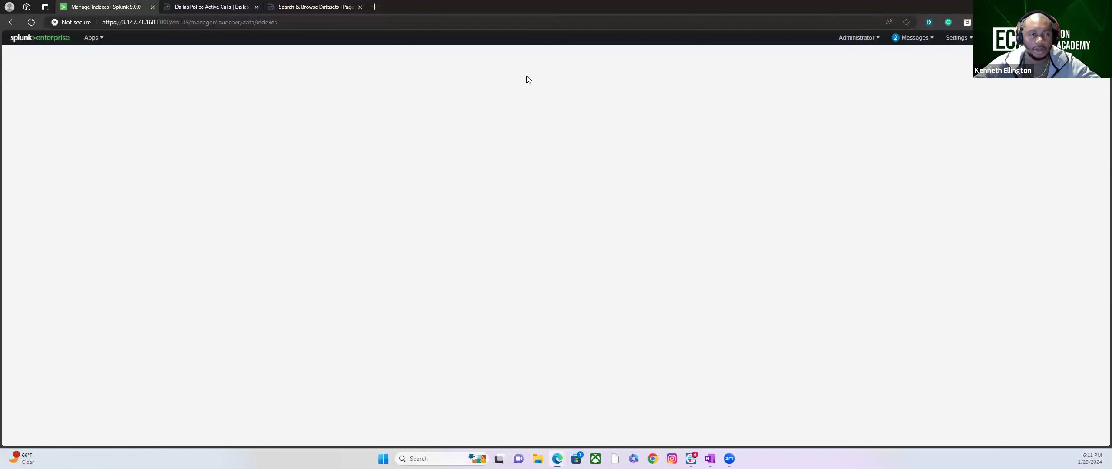
pyautogui.click(1079, 63)
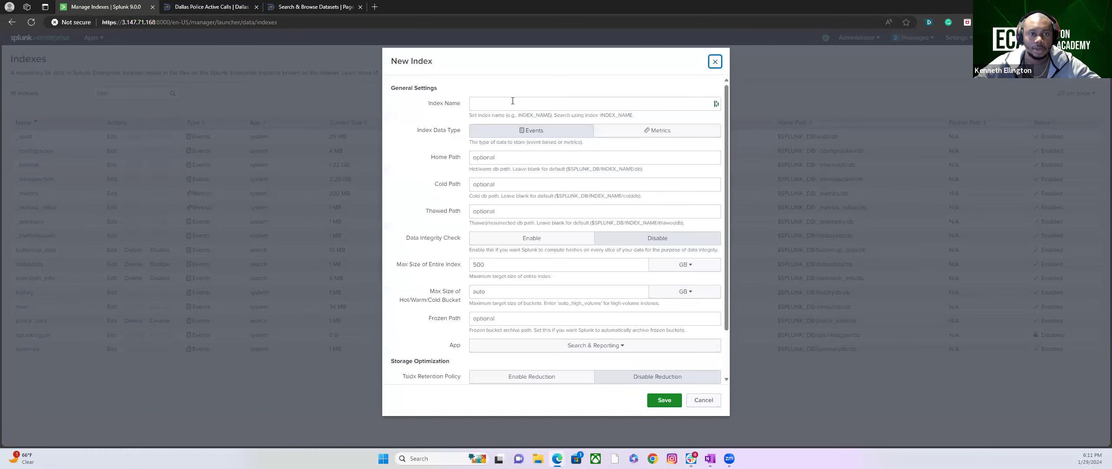
pyautogui.click(520, 102)
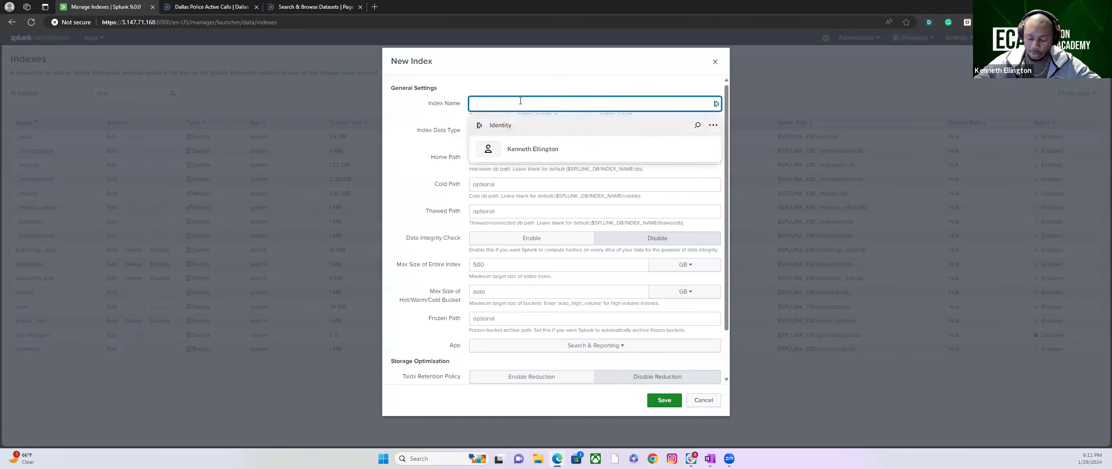
pyautogui.write('Test')
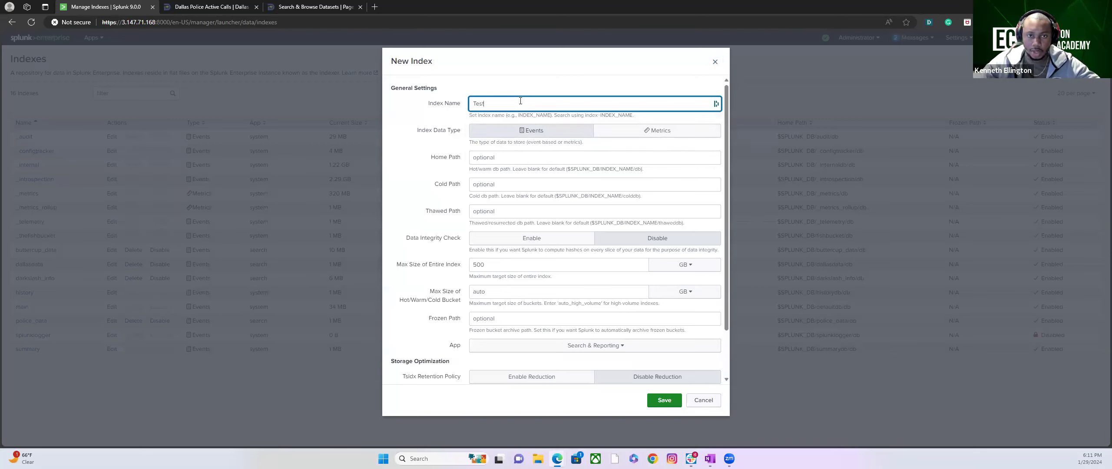
pyautogui.write('_Data')
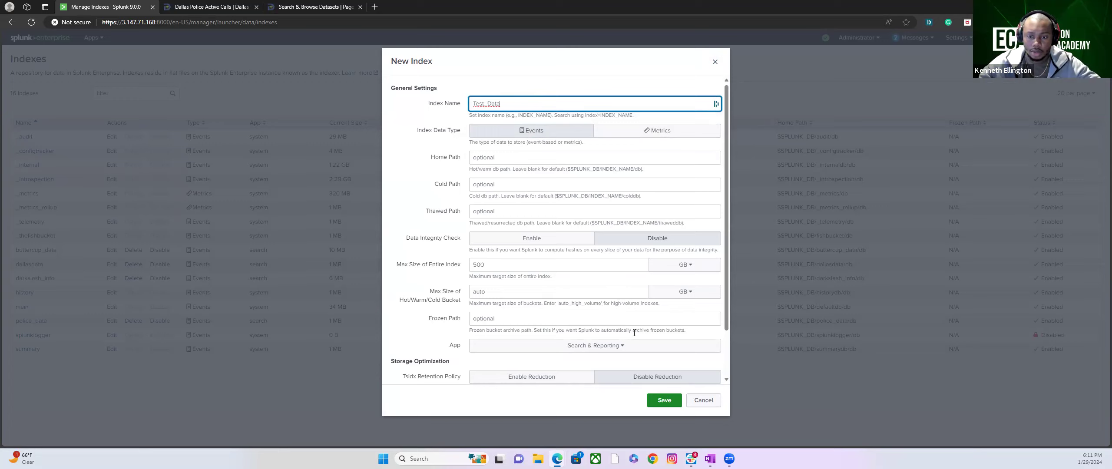
pyautogui.click(664, 400)
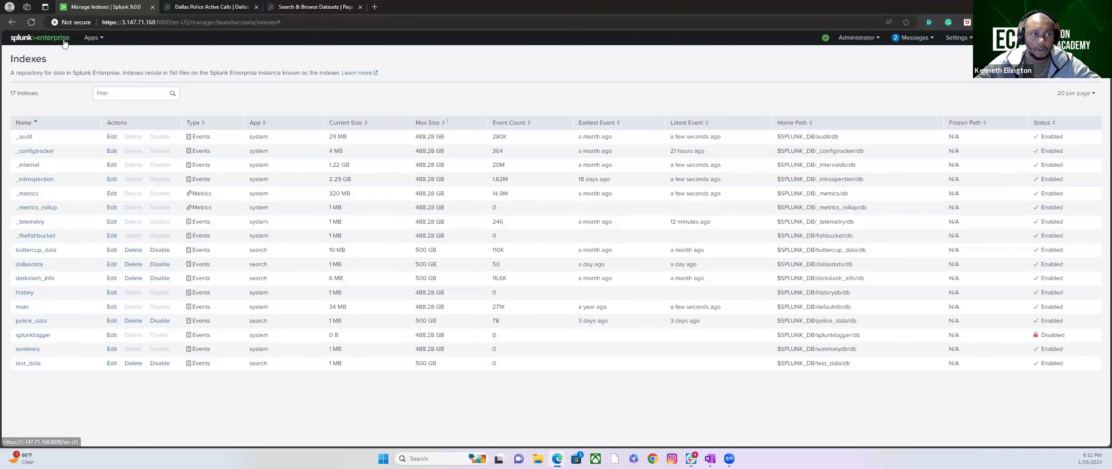
# Revisit the index list from the Splunk home page and view the blank new index form without creating another index
pyautogui.click(59, 41)
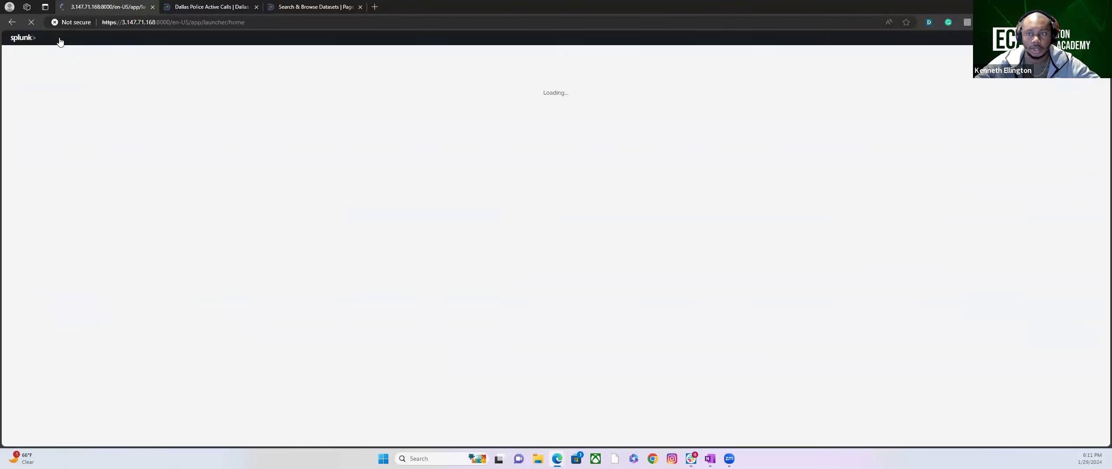
pyautogui.click(957, 38)
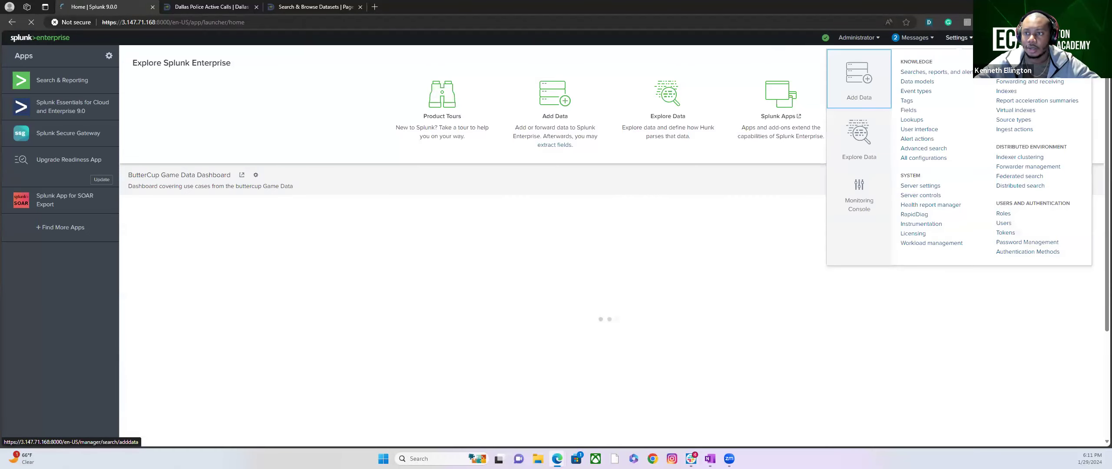
pyautogui.click(1011, 92)
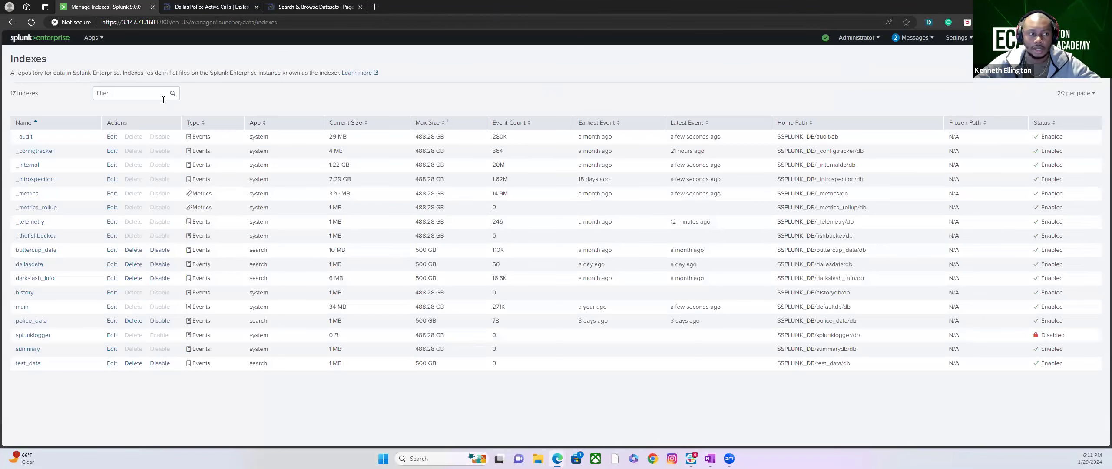
pyautogui.click(1080, 63)
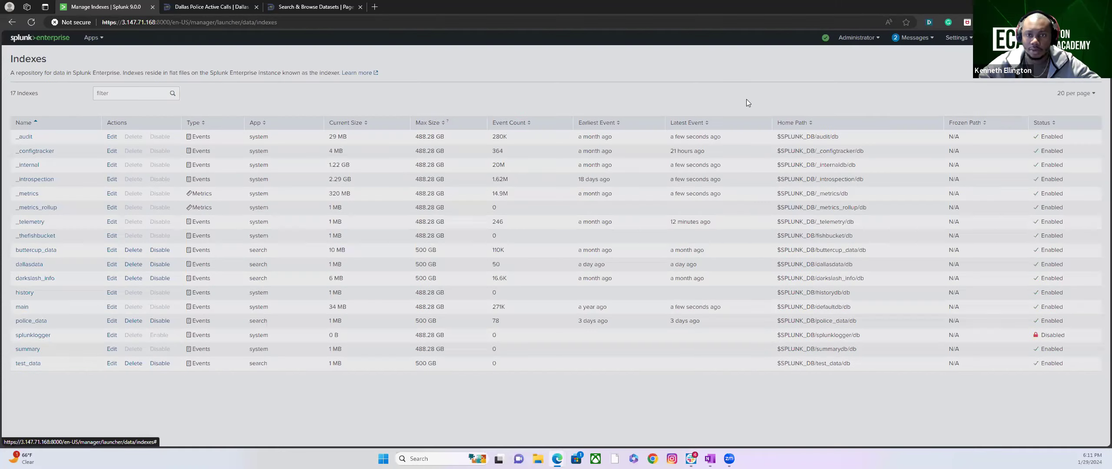
pyautogui.click(715, 62)
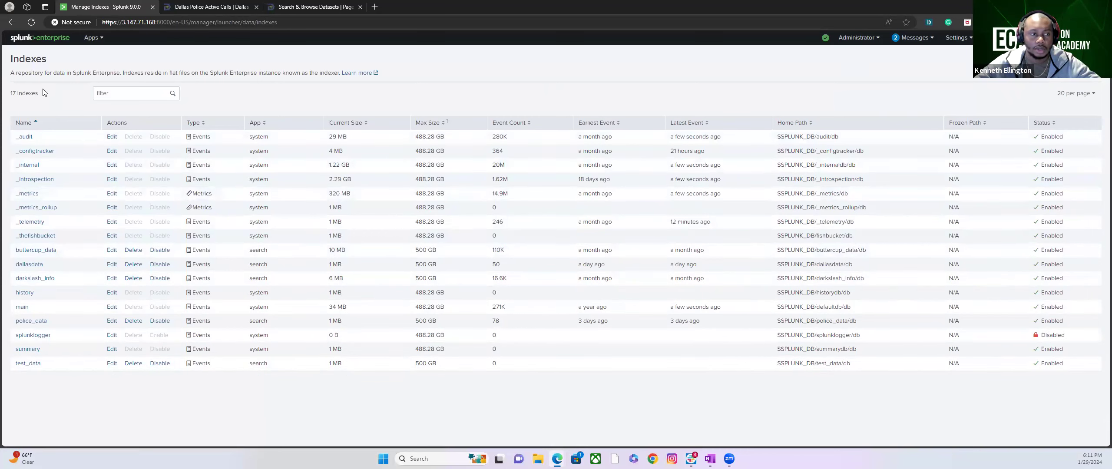
# Start a new upload of a file from the computer in Splunk and select Dallas_Police_Active_Calls_20240129.csv as the source
pyautogui.click(40, 41)
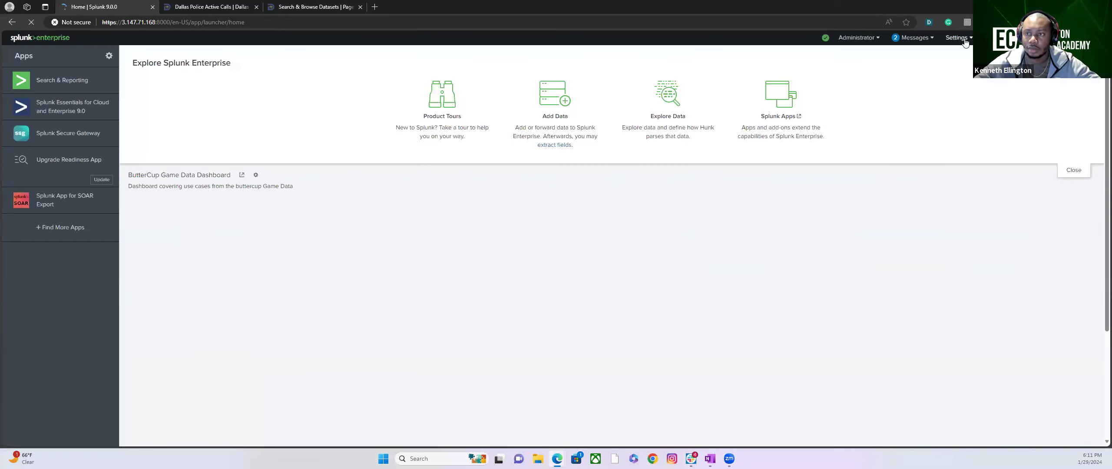
pyautogui.click(963, 40)
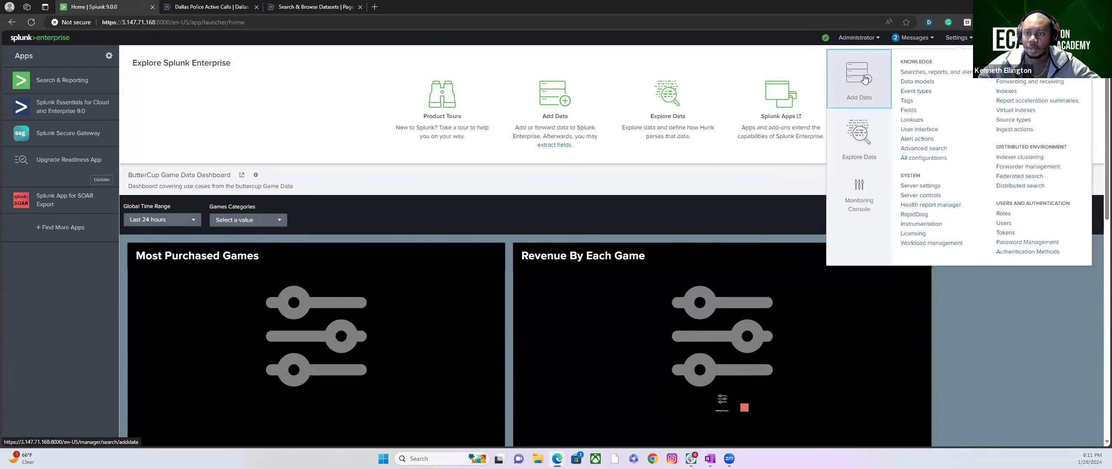
pyautogui.click(864, 79)
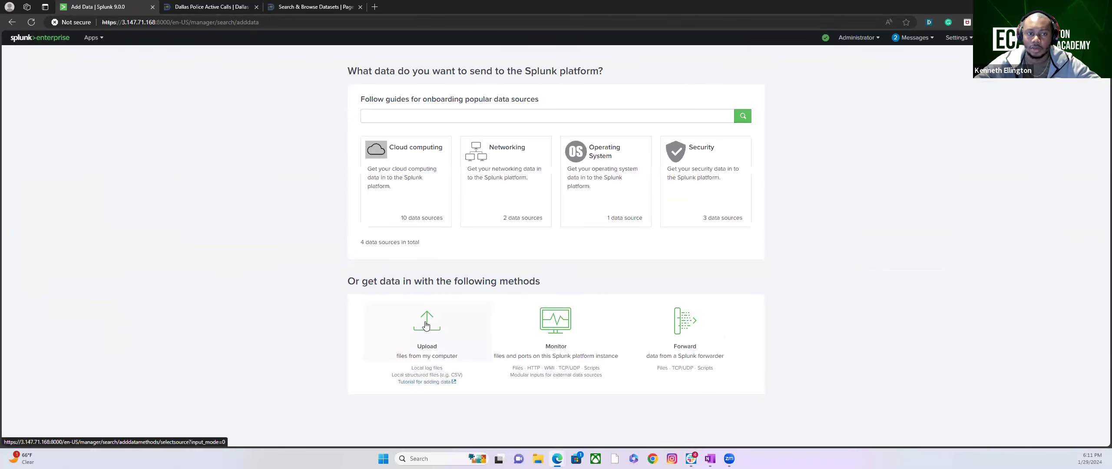
pyautogui.click(425, 324)
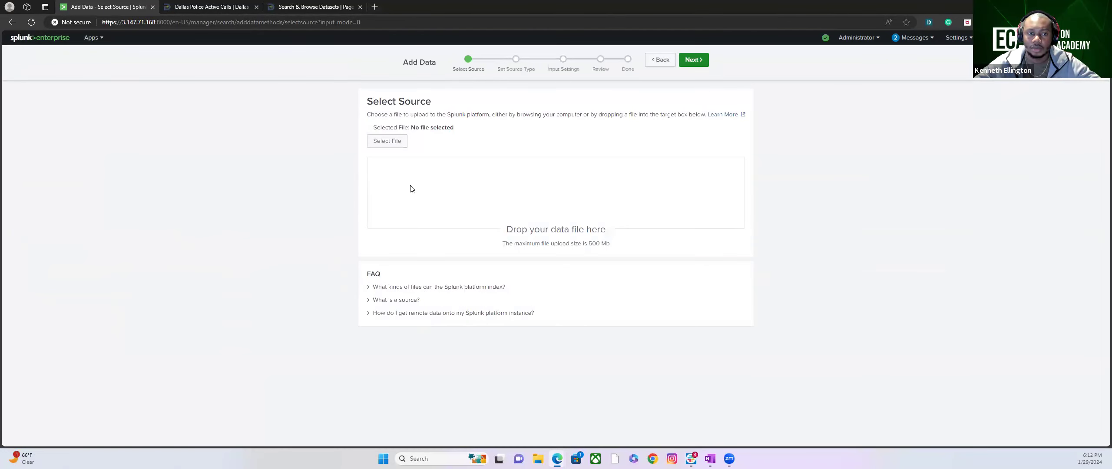
pyautogui.click(387, 141)
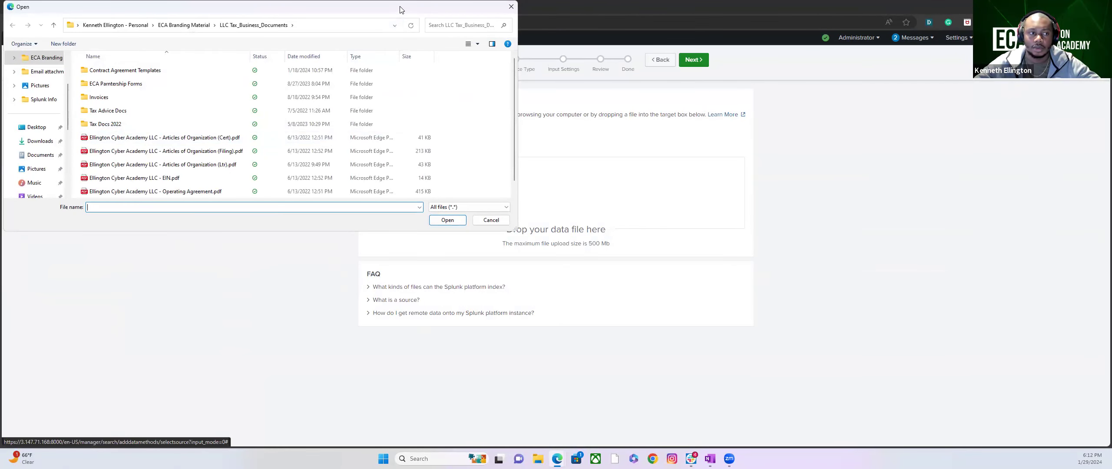
pyautogui.moveTo(410, 11); pyautogui.dragTo(1111, 10)
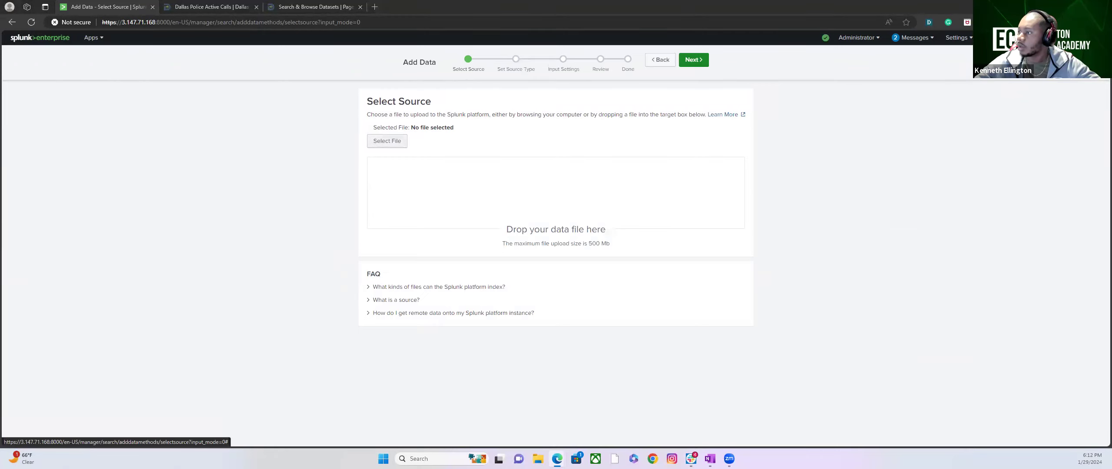
pyautogui.moveTo(1111, 86); pyautogui.dragTo(575, 206)
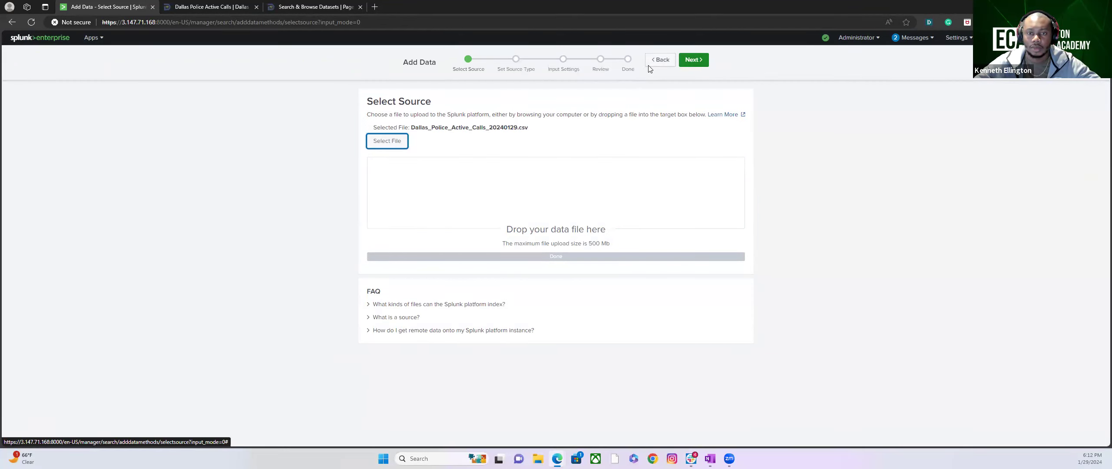
# Proceed from the source selection and accept csv as the source type for the Dallas police calls file
pyautogui.click(699, 62)
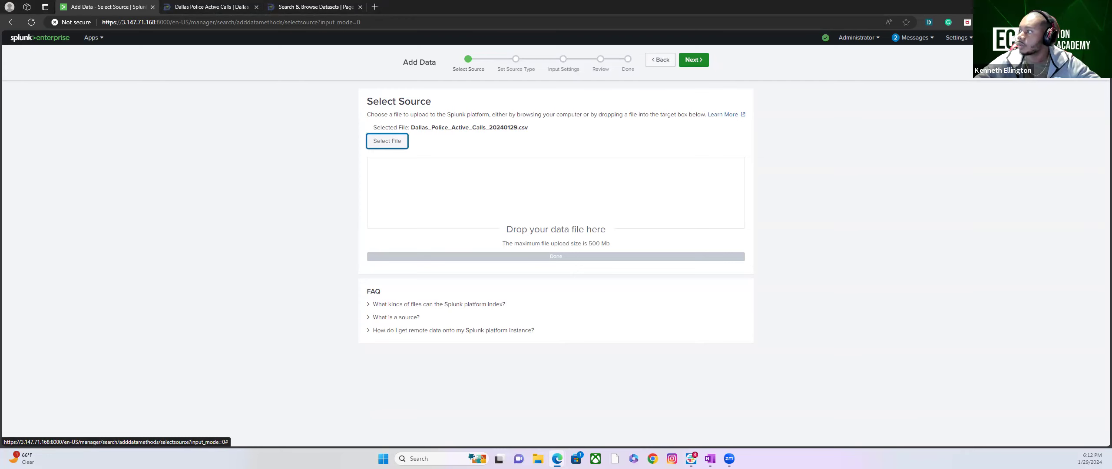
pyautogui.click(695, 62)
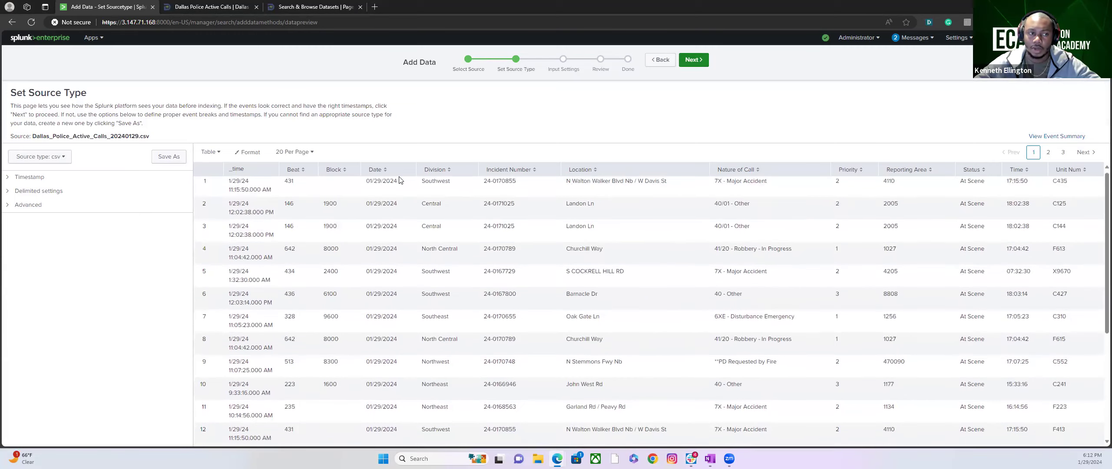
pyautogui.click(699, 61)
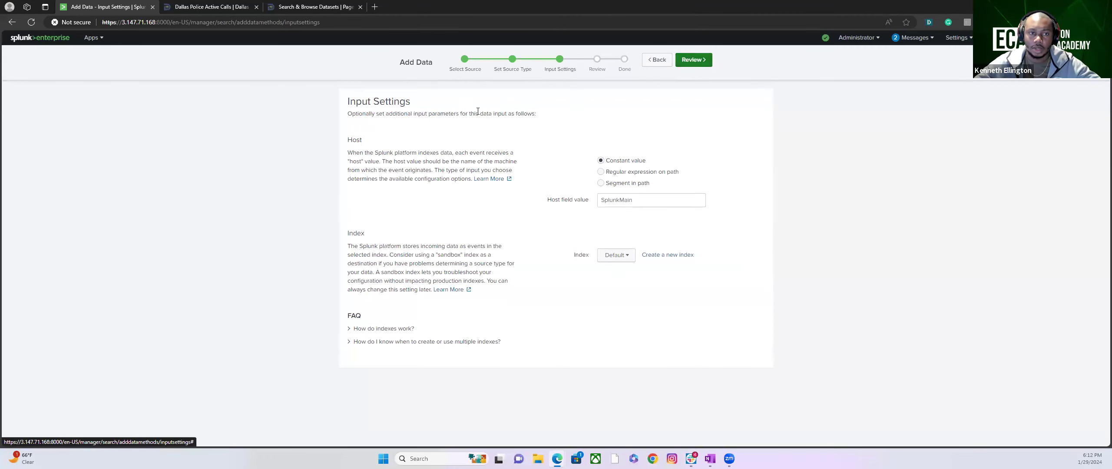
# Set the destination index to test_data, keep the SplunkMain host value, and review and submit the upload
pyautogui.click(615, 256)
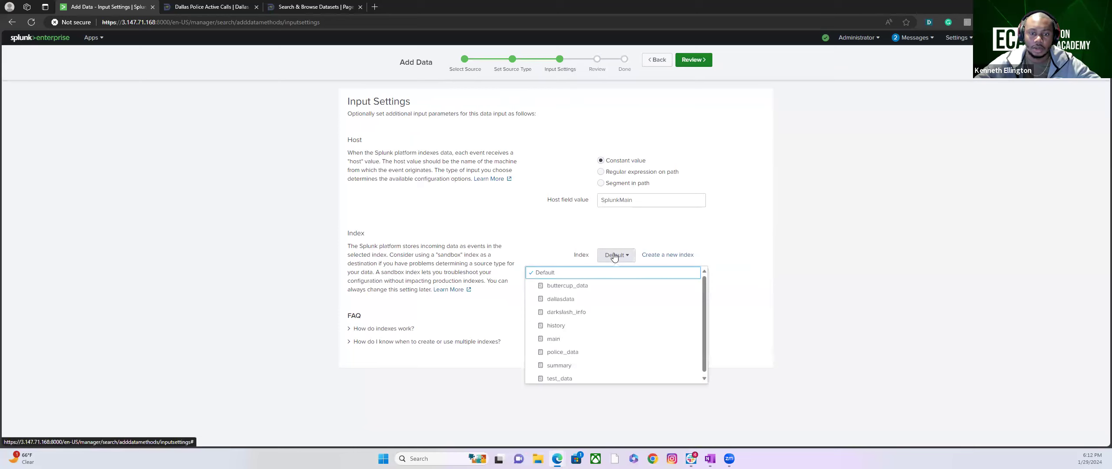
pyautogui.click(564, 378)
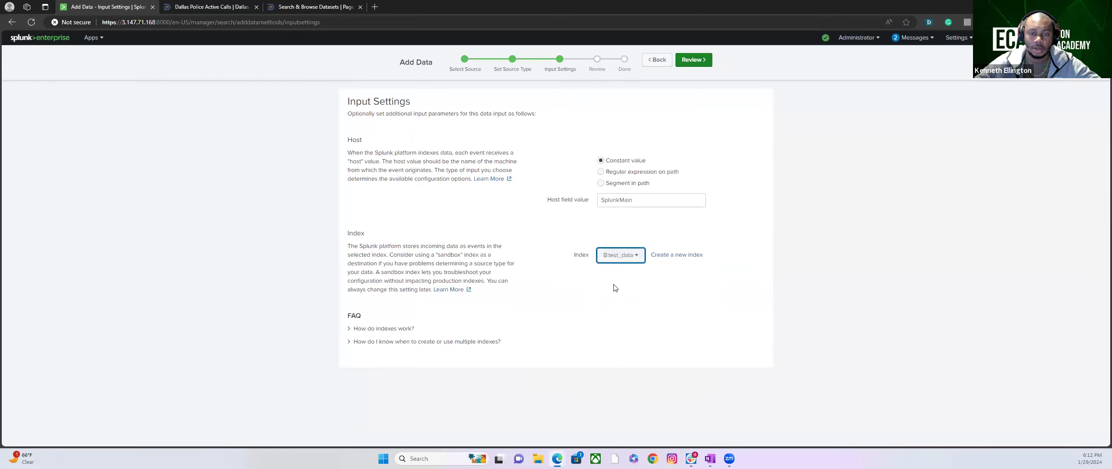
pyautogui.click(635, 257)
pyautogui.click(766, 222)
pyautogui.click(690, 61)
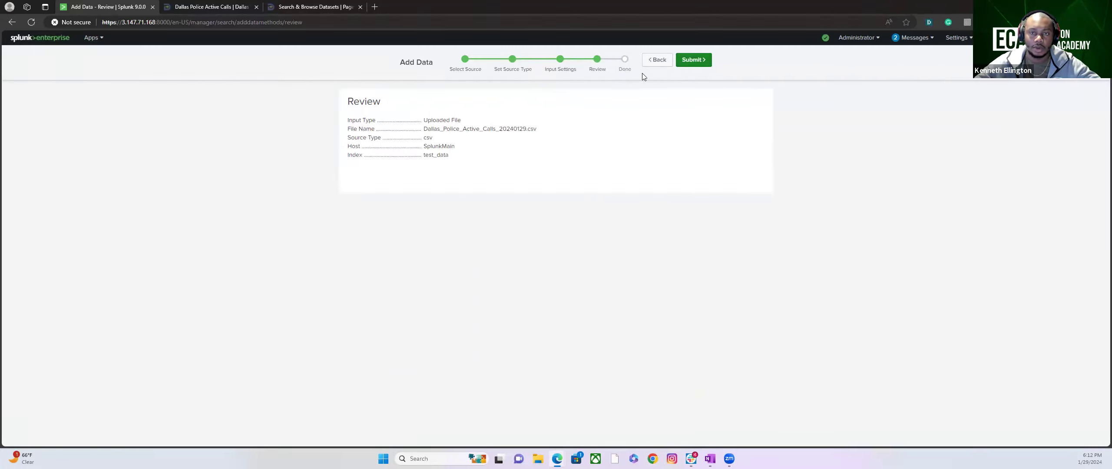
pyautogui.click(694, 60)
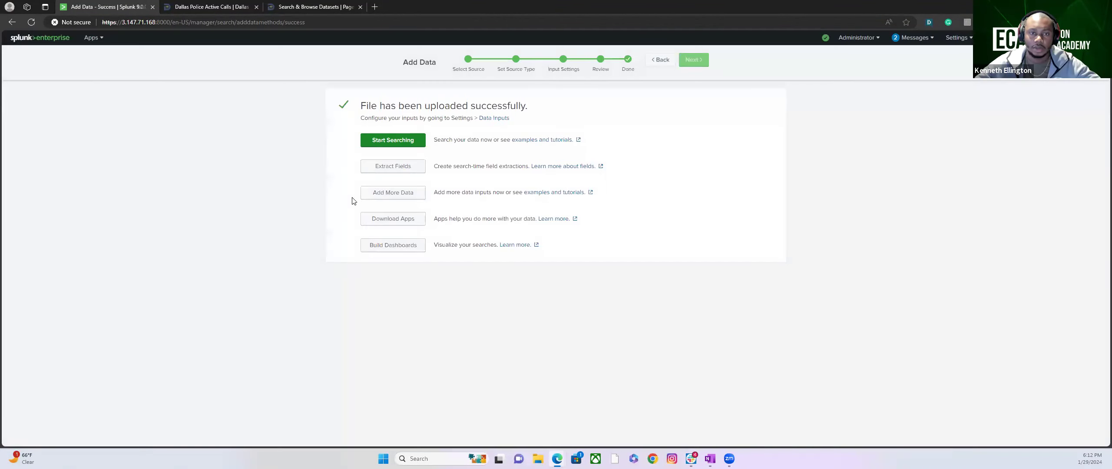
# Start searching the uploaded data and replace the query with index="test_data", running it over all time
pyautogui.click(377, 145)
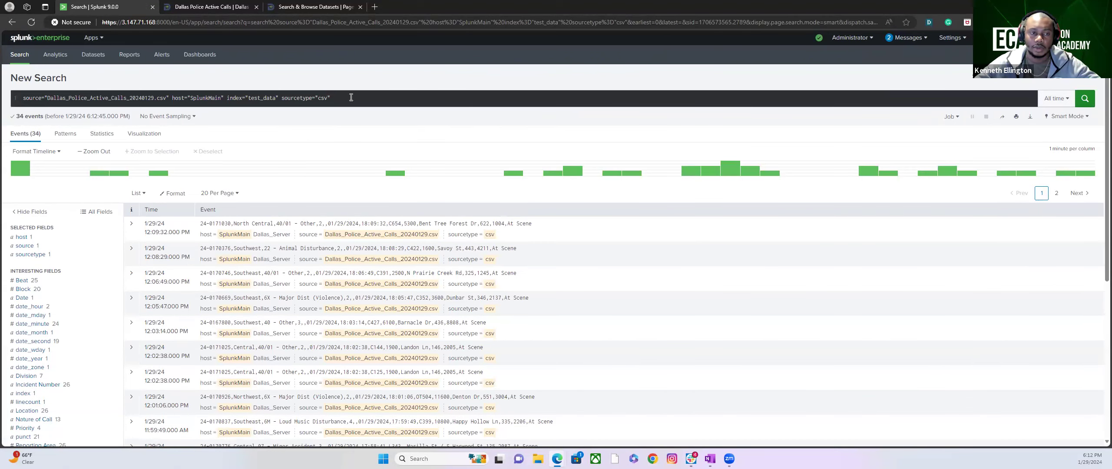
pyautogui.moveTo(350, 97); pyautogui.dragTo(1, 89)
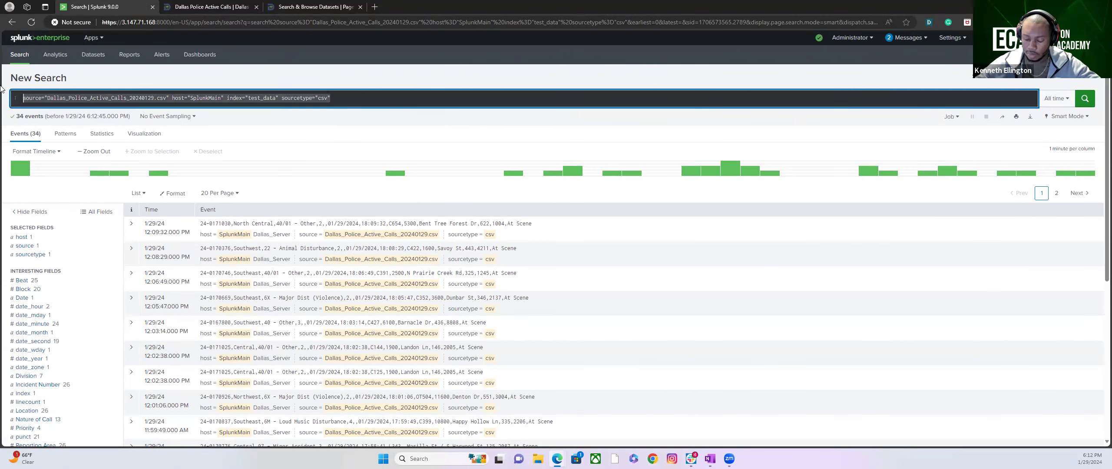
pyautogui.write('index=')
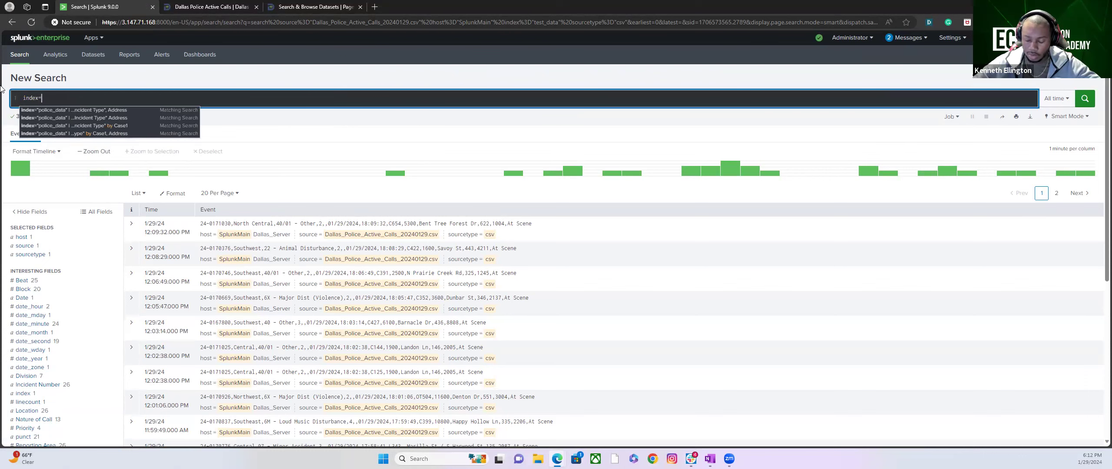
pyautogui.write('test')
pyautogui.press('Tab')
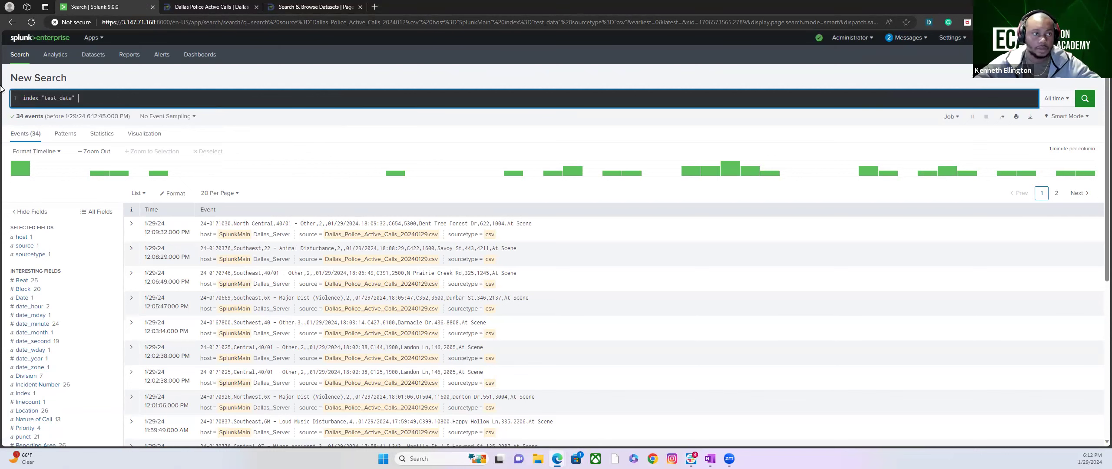
pyautogui.click(1086, 99)
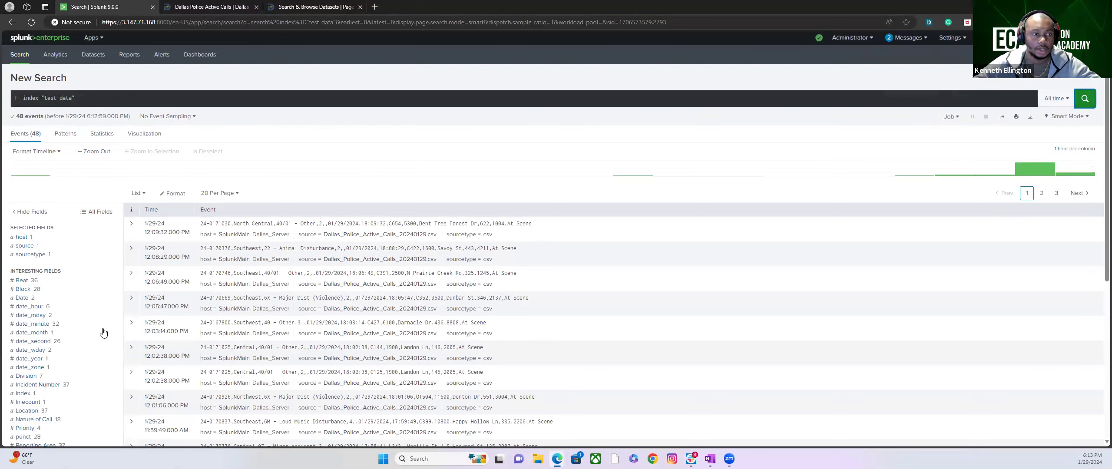
# Look through the returned events and field list, and inspect the first event's details
pyautogui.scroll(-3, 133, 250)
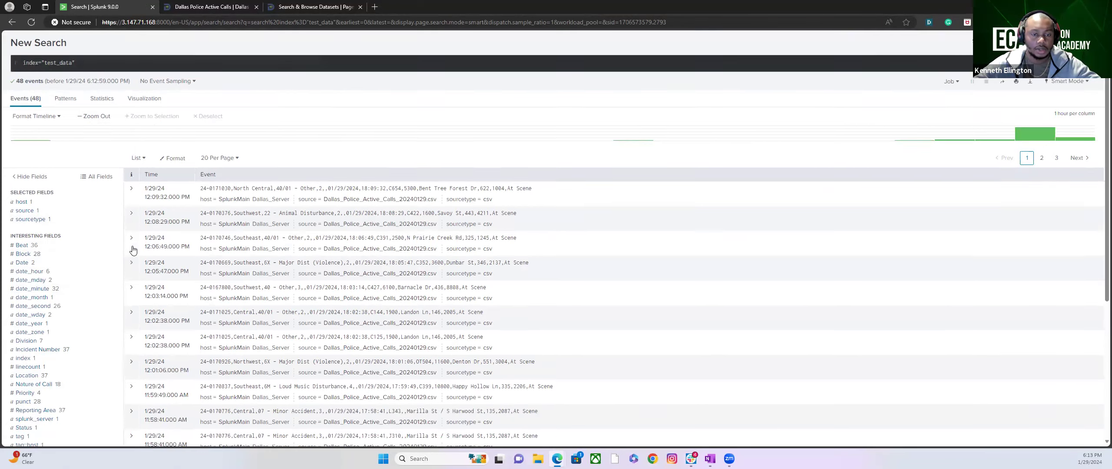
pyautogui.scroll(3, 136, 246)
pyautogui.click(136, 233)
pyautogui.click(137, 230)
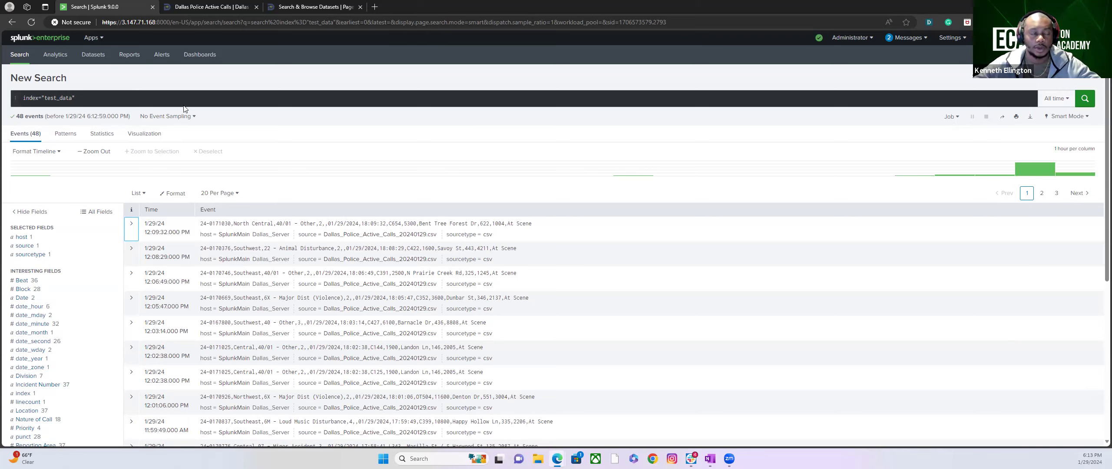
# Reopen the Search & Reporting app from the Splunk home page and run index="test_data" for the last 24 hours
pyautogui.click(30, 39)
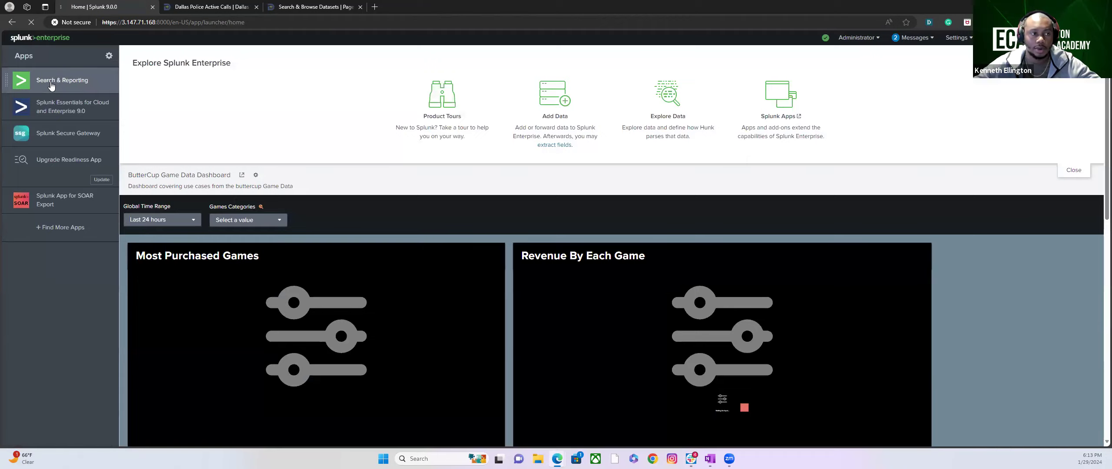
pyautogui.click(51, 85)
pyautogui.click(55, 99)
pyautogui.write('index=')
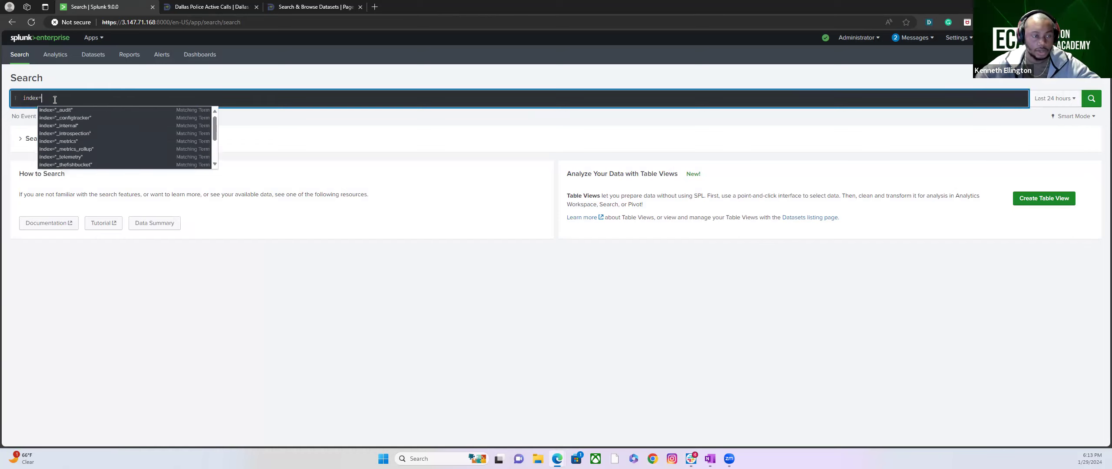
pyautogui.write('tes')
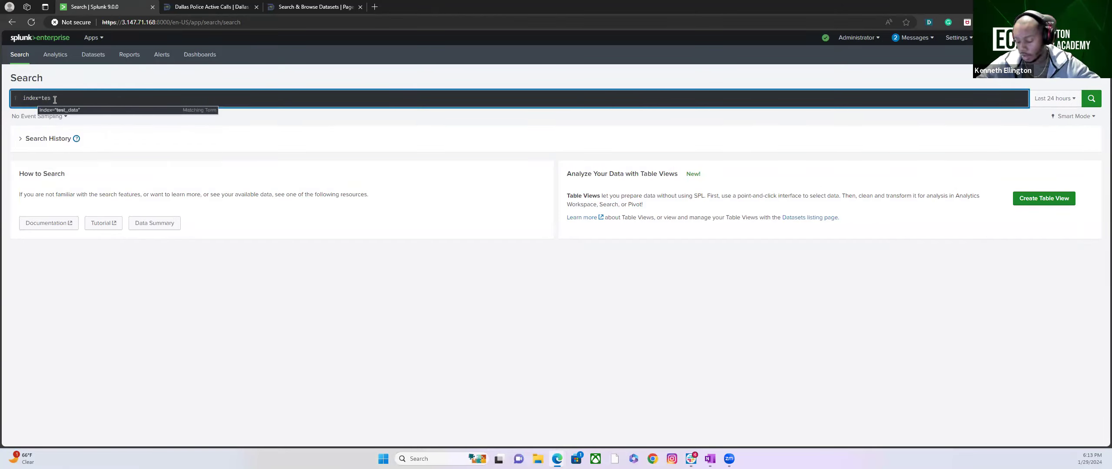
pyautogui.press('Down')
pyautogui.press('Return')
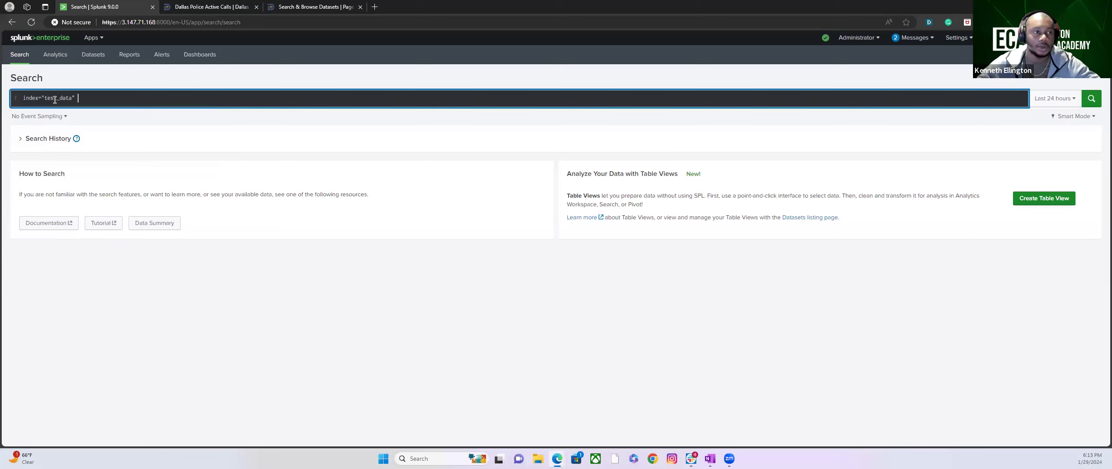
pyautogui.press('Return')
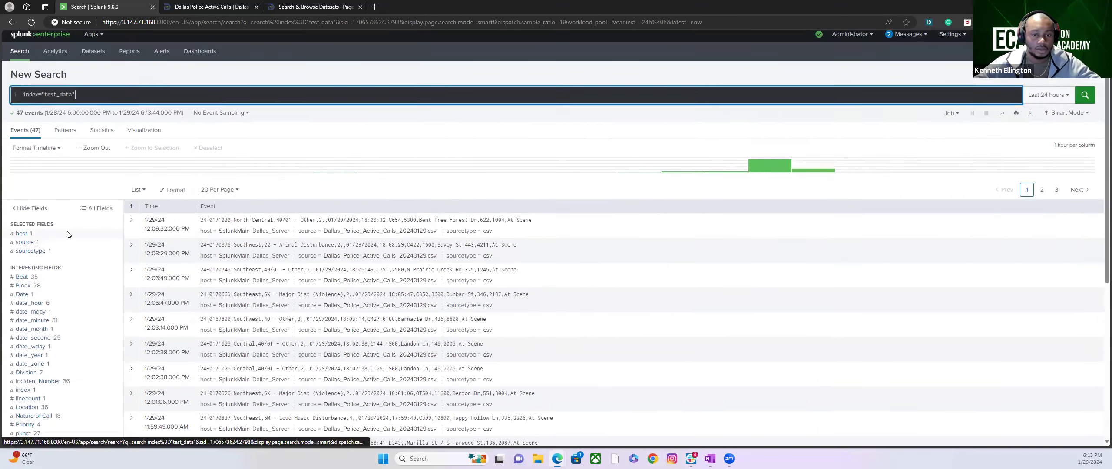
pyautogui.click(710, 458)
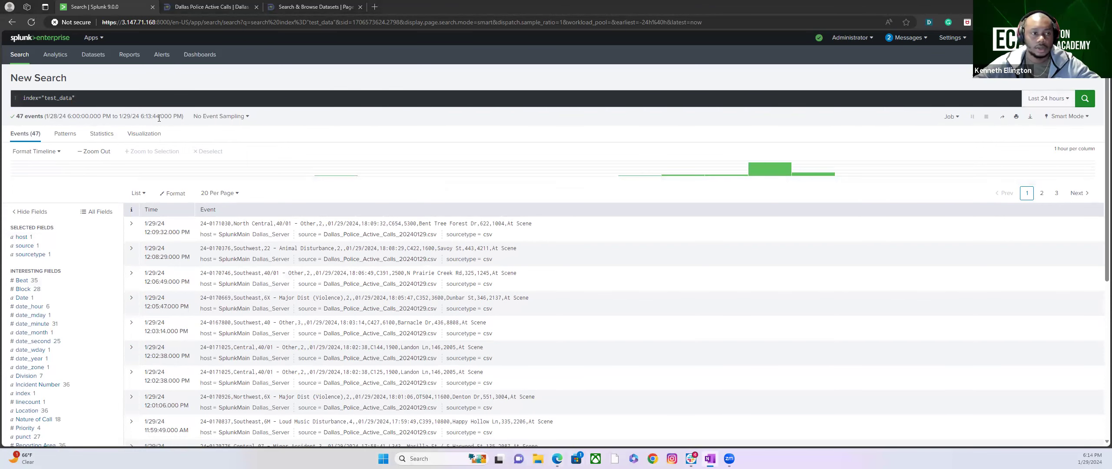
pyautogui.click(159, 95)
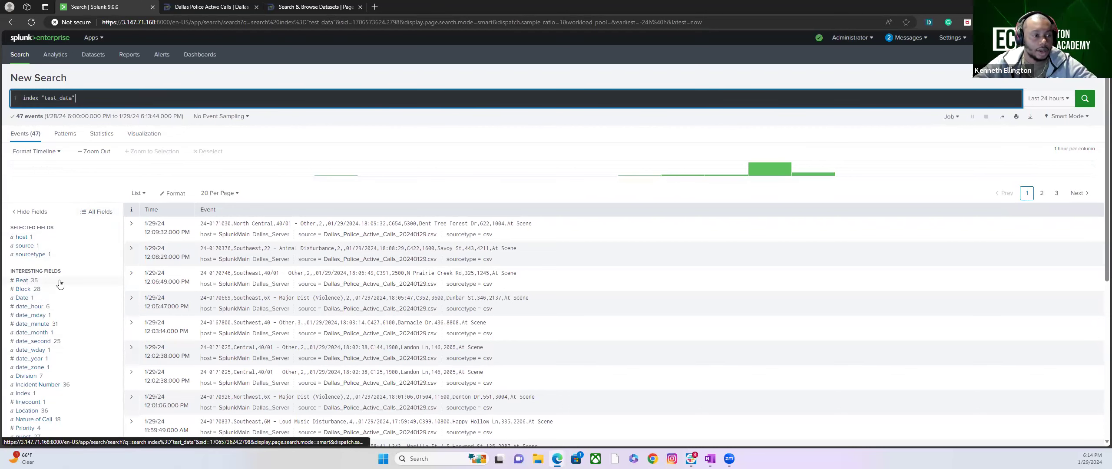
# Examine the value distributions of the Beat, Block, Division, Incident Number, Nature of Call, Priority and Location fields
pyautogui.scroll(-3, 48, 284)
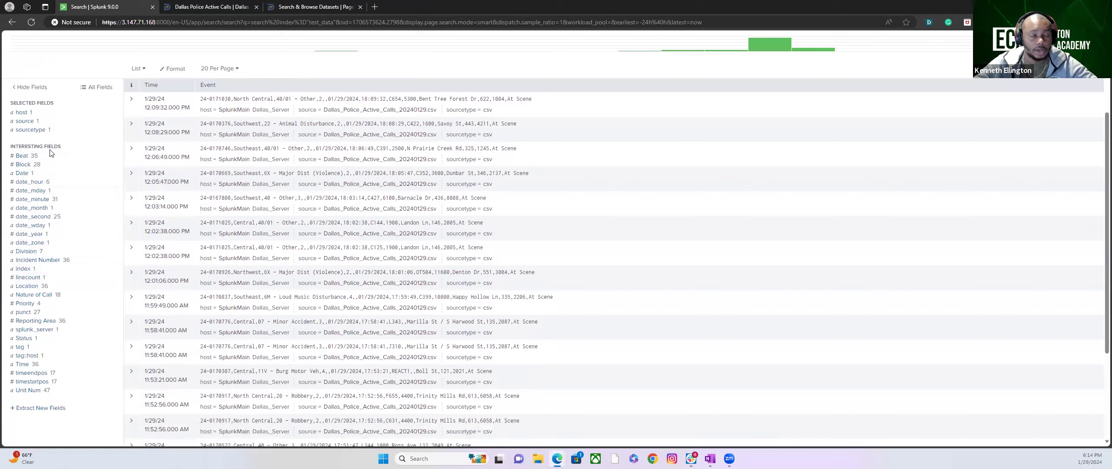
pyautogui.click(25, 156)
pyautogui.click(24, 165)
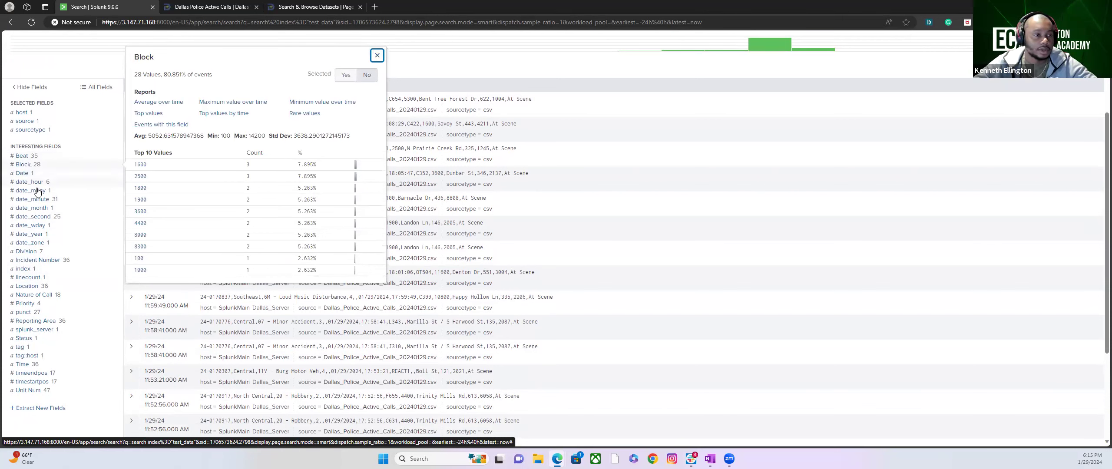
pyautogui.click(26, 252)
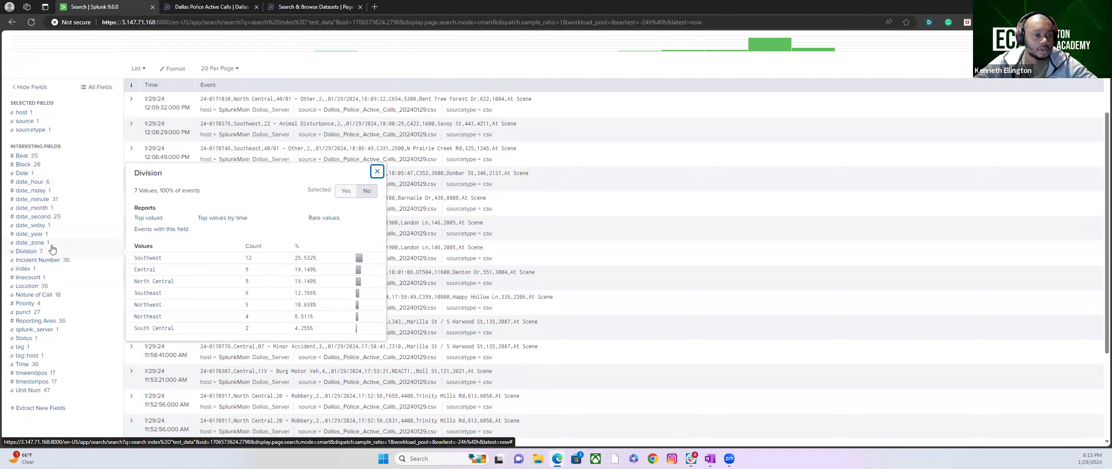
pyautogui.click(49, 261)
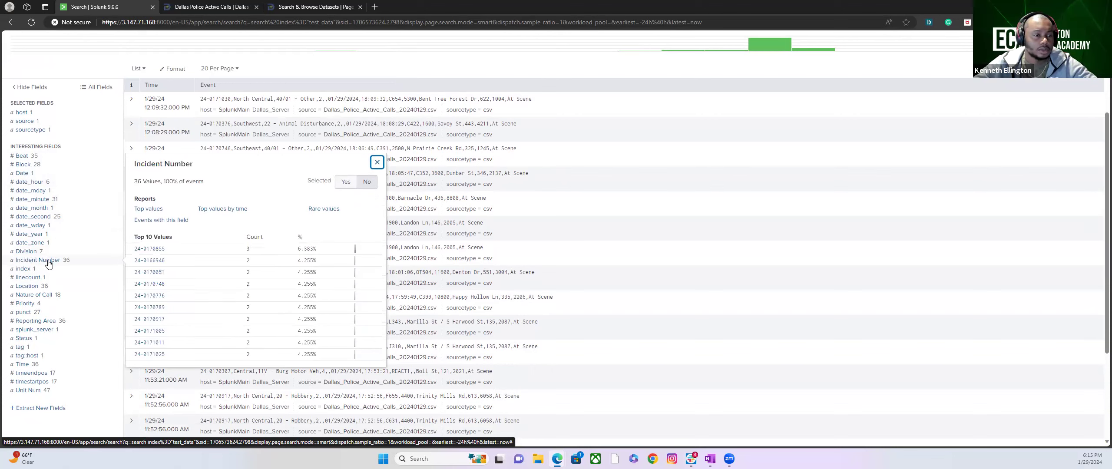
pyautogui.click(44, 296)
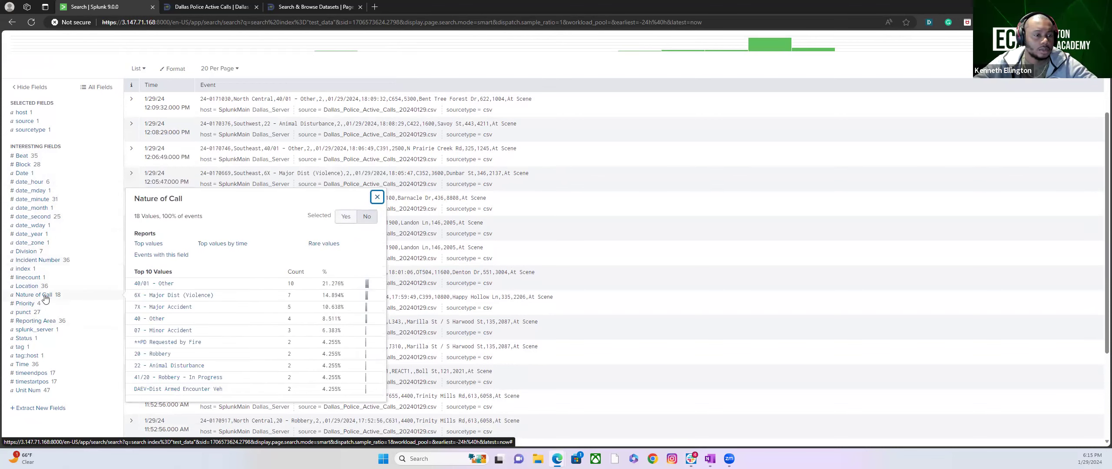
pyautogui.click(41, 302)
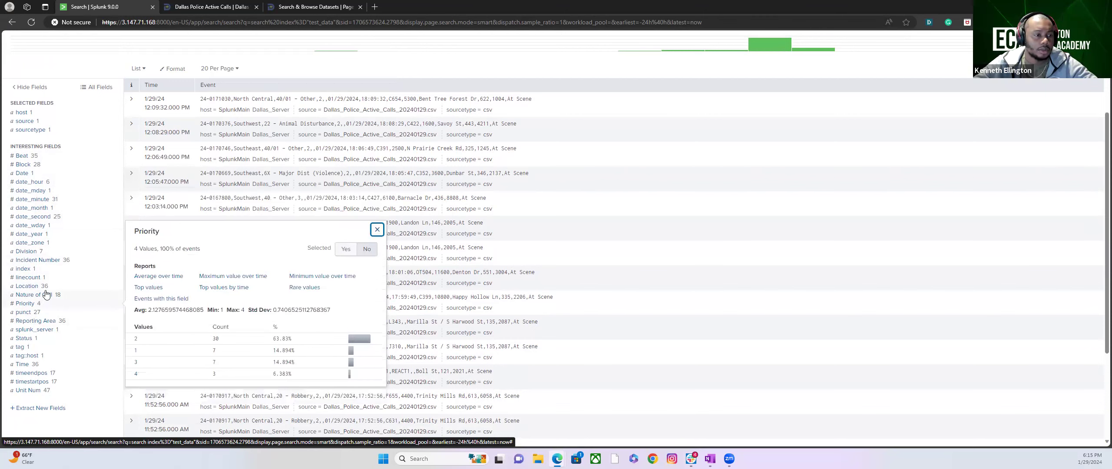
pyautogui.click(40, 300)
pyautogui.click(40, 287)
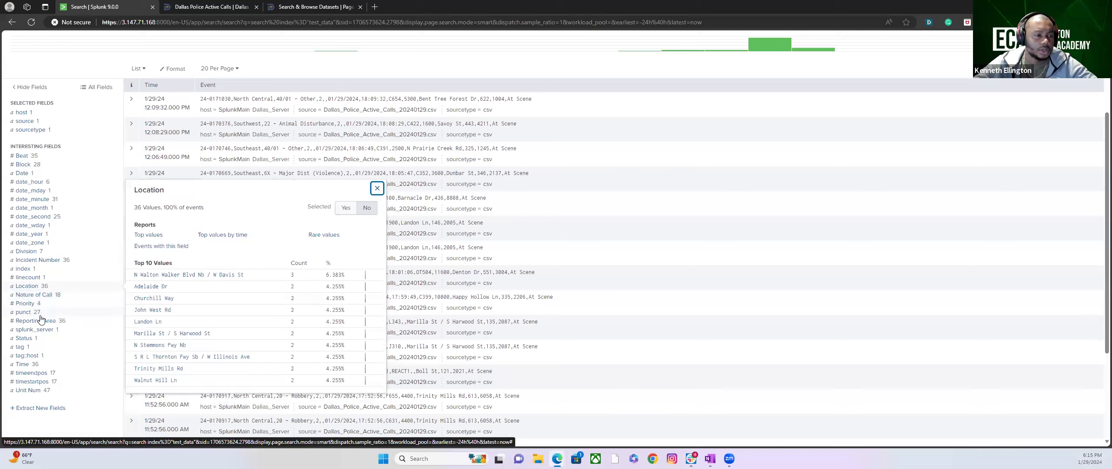
# Review the value distributions of the Reporting Area, Nature of Call and Location fields
pyautogui.click(42, 320)
pyautogui.click(40, 296)
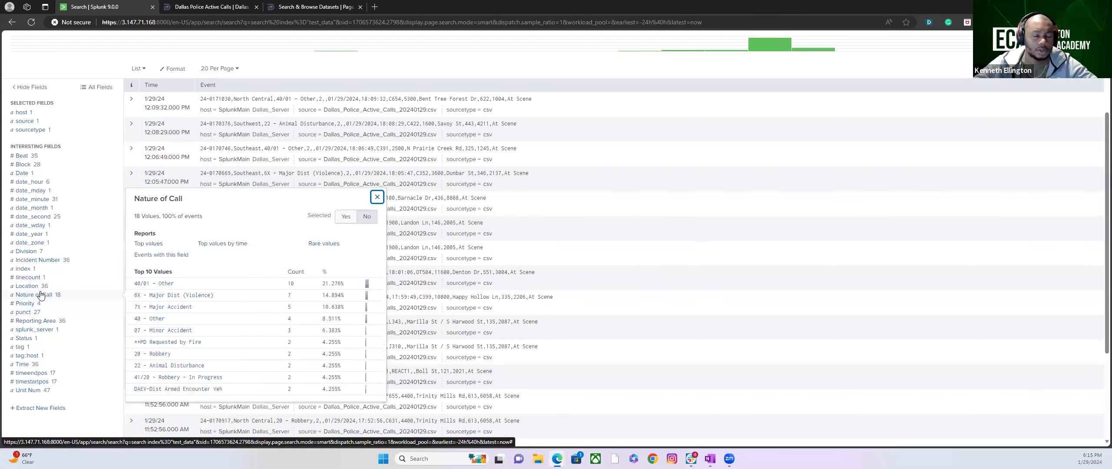
pyautogui.click(39, 287)
# Append a second line reading "| stats count by" to the index="test_data" query
pyautogui.scroll(1, 61, 196)
pyautogui.scroll(3, 60, 196)
pyautogui.click(111, 97)
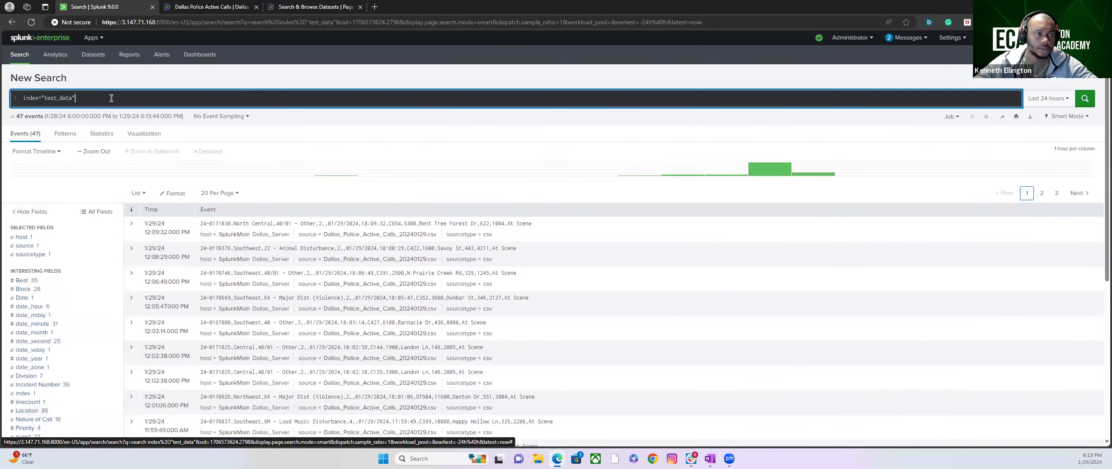
pyautogui.hotkey('shift', 'Return')
pyautogui.write('| stst')
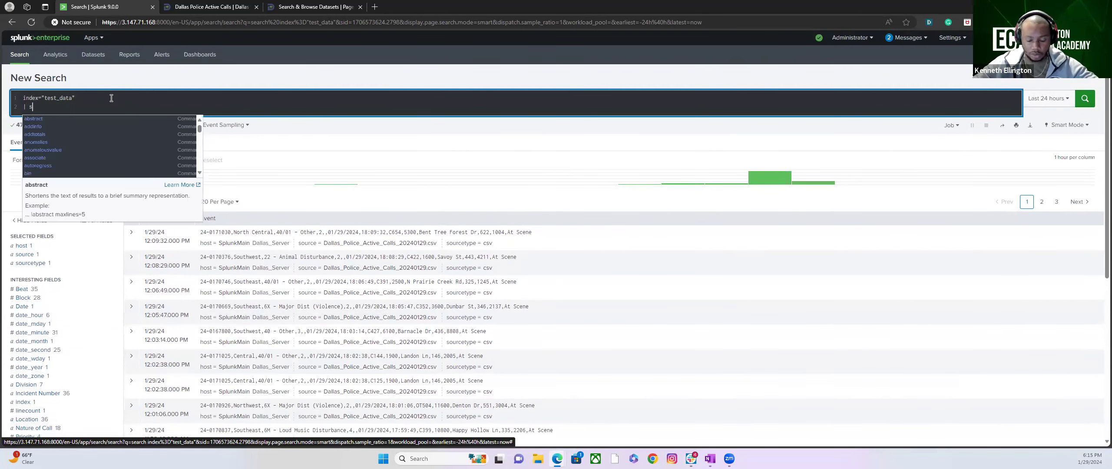
pyautogui.press('BackSpace')
pyautogui.press('BackSpace')
pyautogui.write('at')
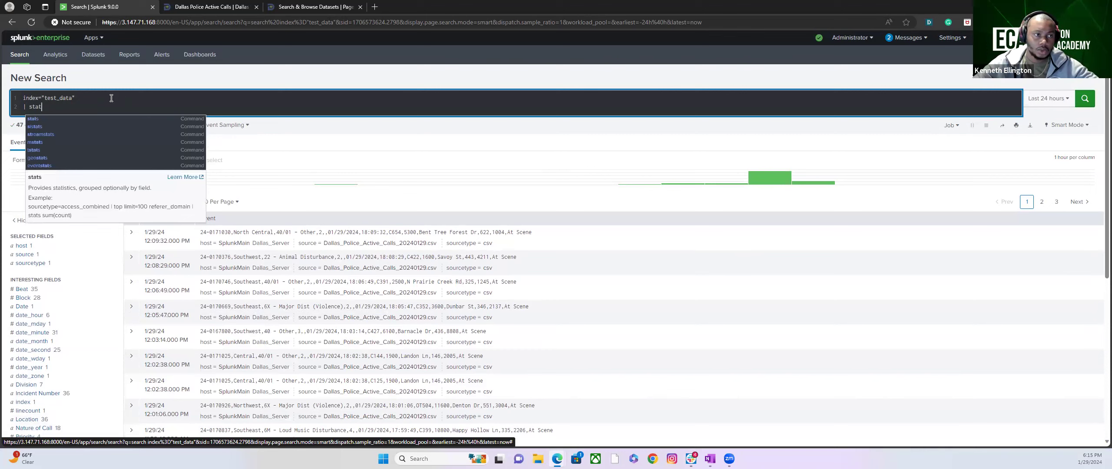
pyautogui.write('s count by')
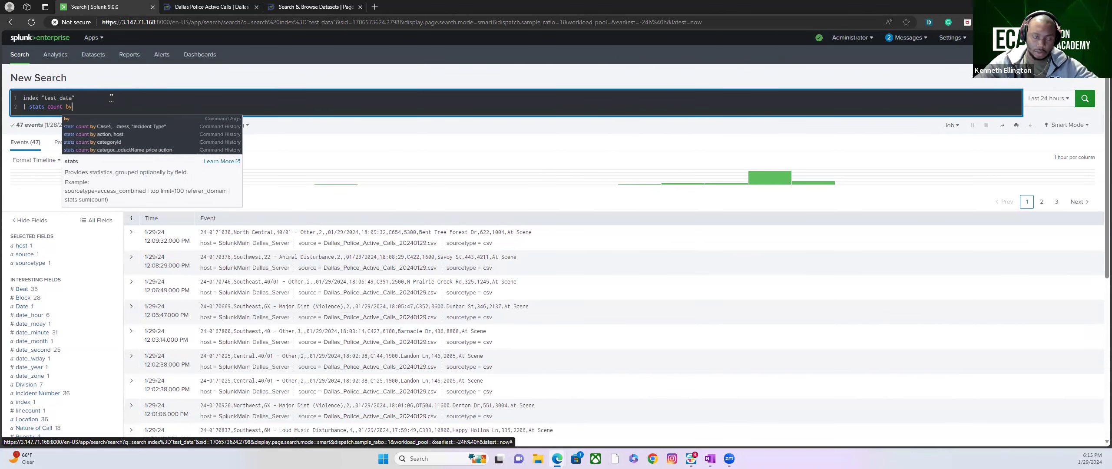
# Complete the stats clause with the field "Nature of Call" and run the search
pyautogui.scroll(-1, 62, 237)
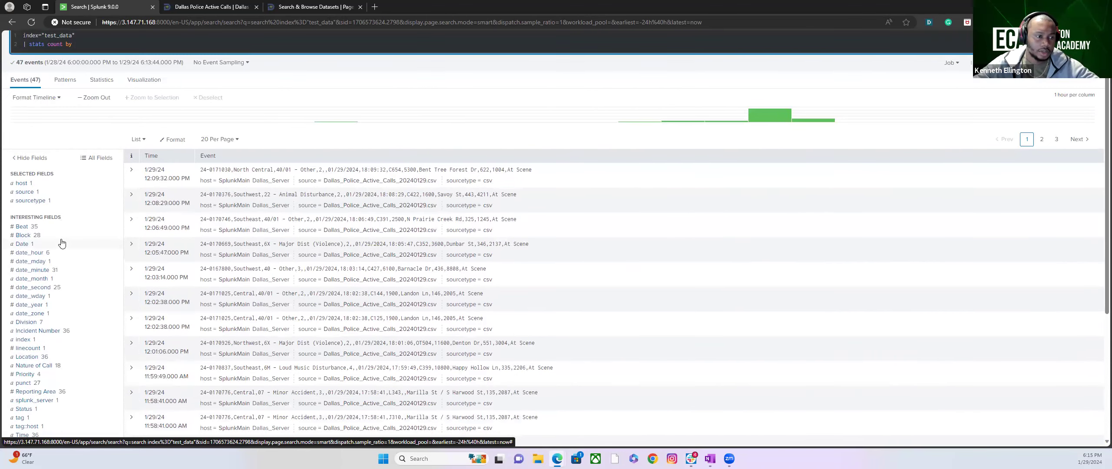
pyautogui.scroll(1, 61, 240)
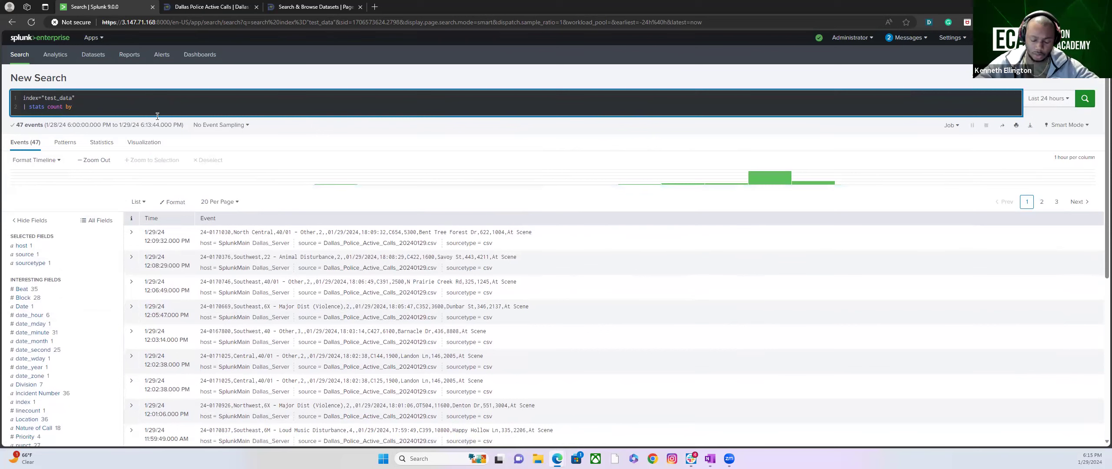
pyautogui.write('"Nat')
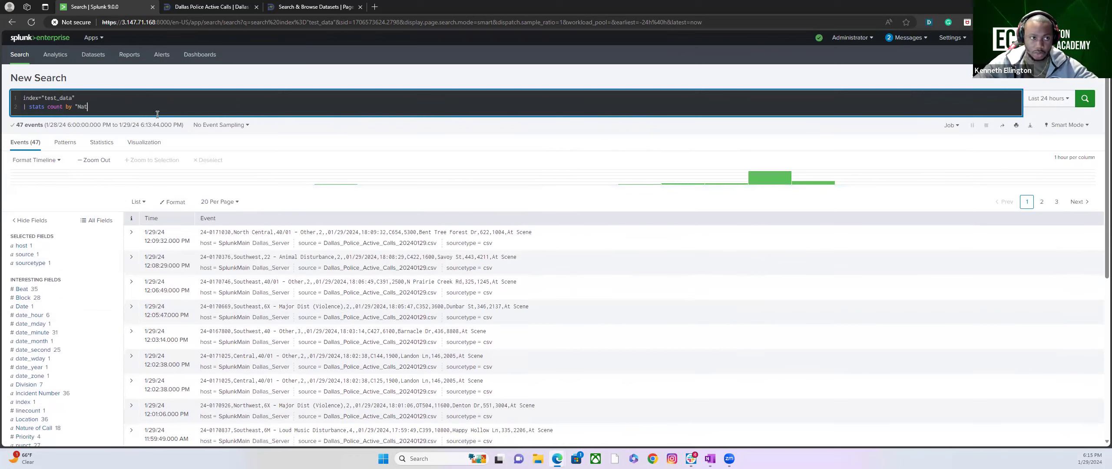
pyautogui.write('ure of')
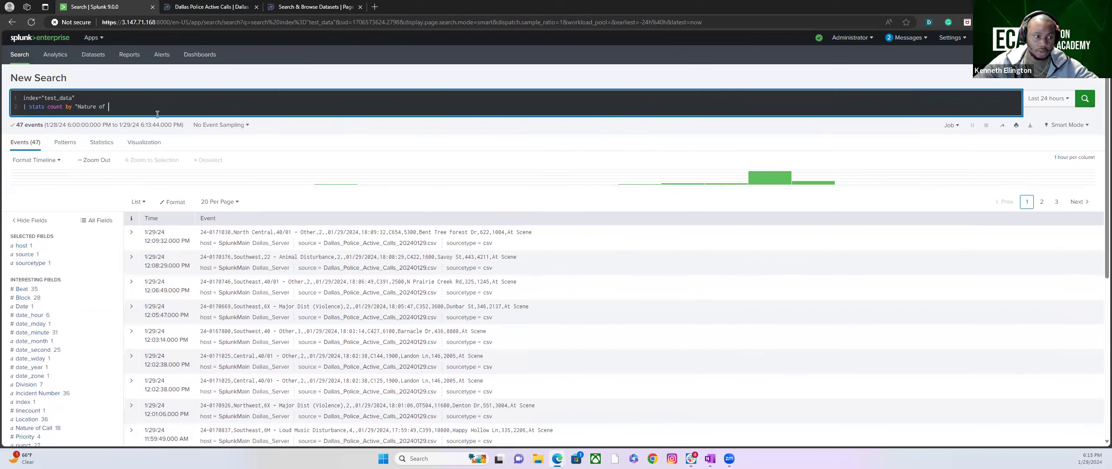
pyautogui.write(' Call')
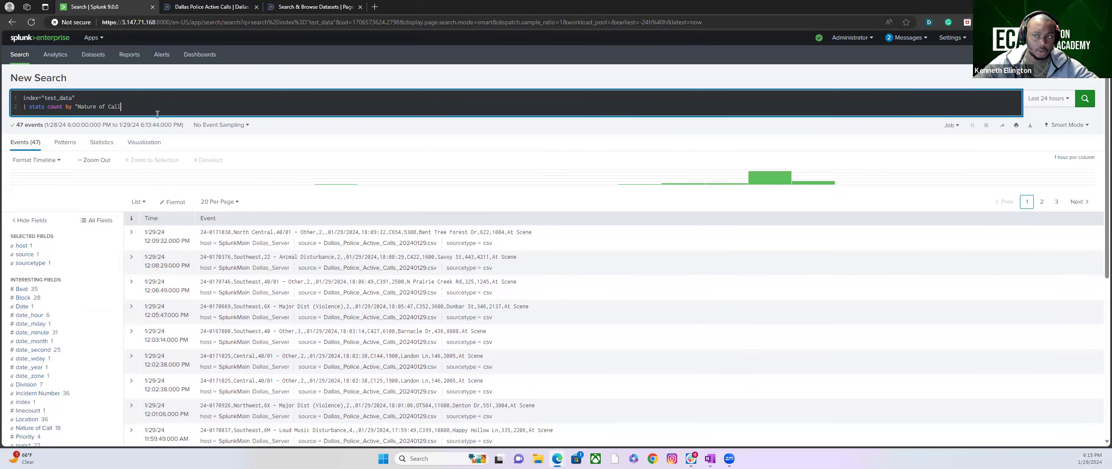
pyautogui.write('"')
pyautogui.press('Return')
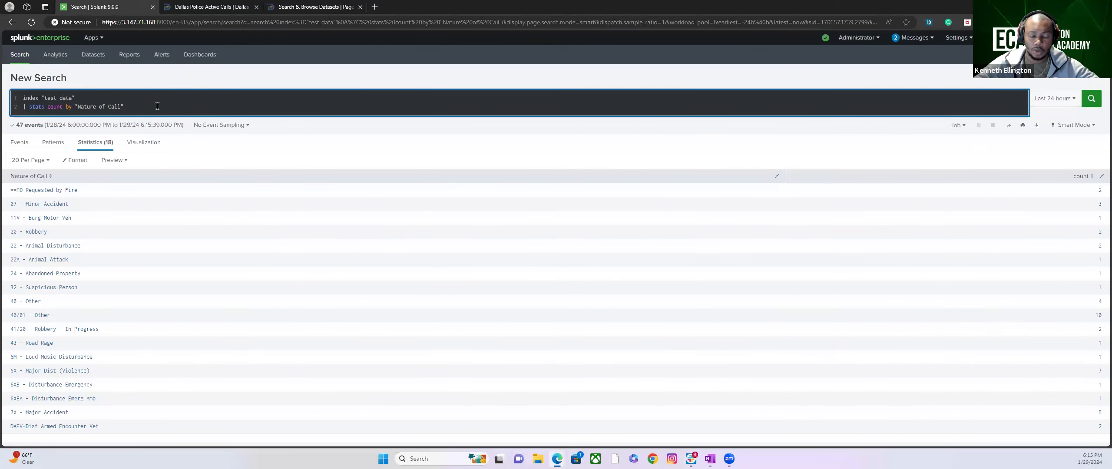
# Add the line "| sort - count" to the query and rerun it to order the call types by descending count
pyautogui.hotkey('shift', 'Return')
pyautogui.write('| sor')
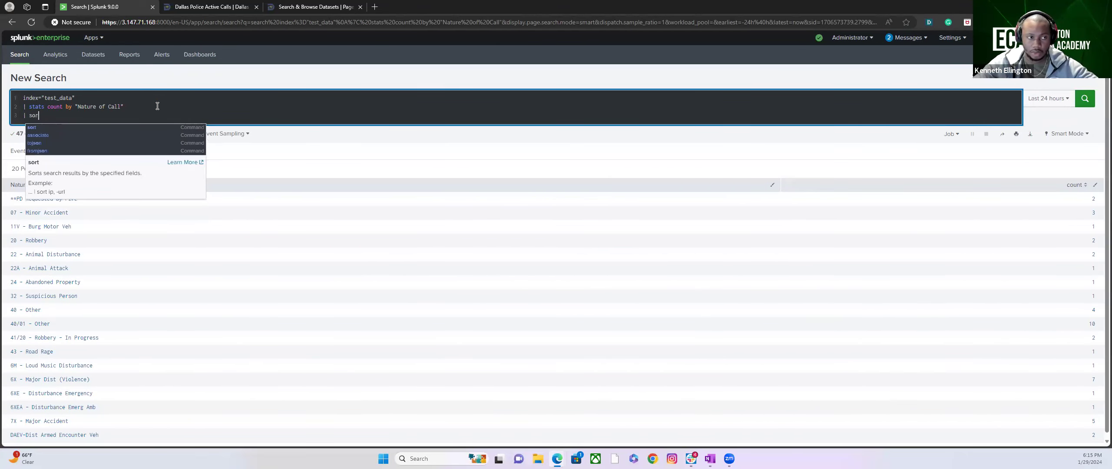
pyautogui.write('t - count')
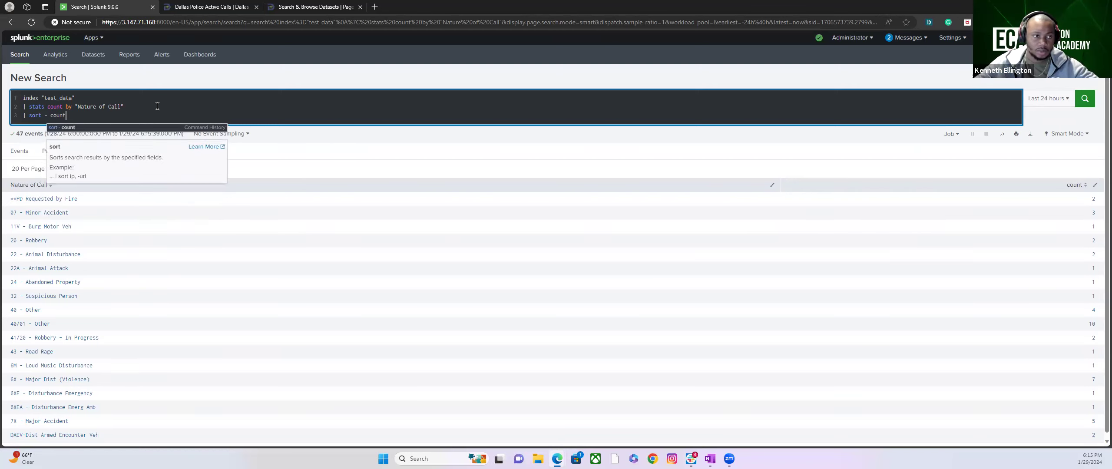
pyautogui.press('Return')
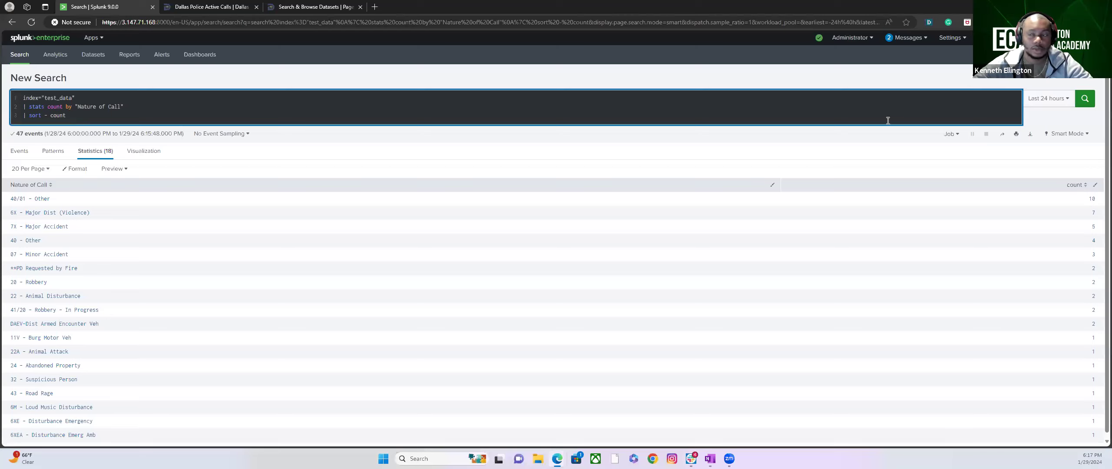
# Switch the search to Verbose Mode and check the Location field's values in the events view
pyautogui.click(1064, 133)
pyautogui.click(1019, 217)
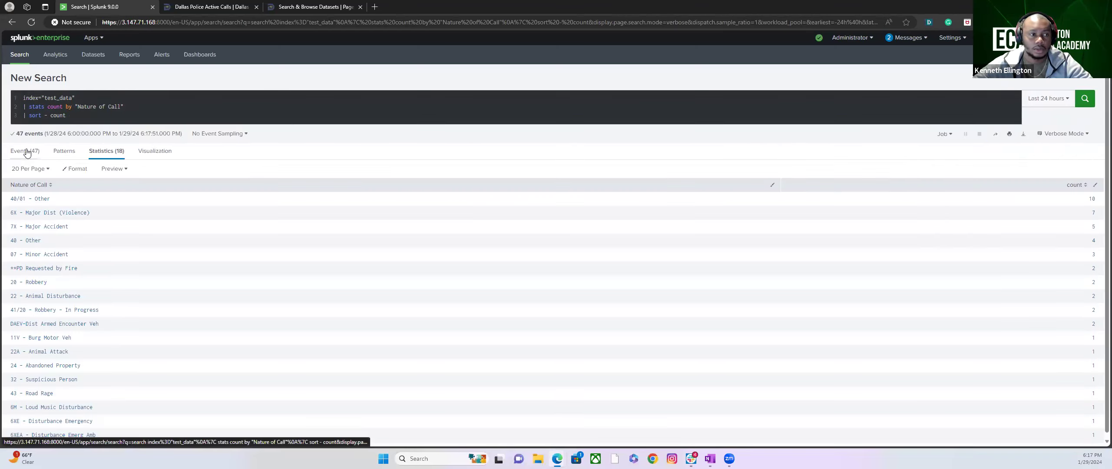
pyautogui.click(26, 153)
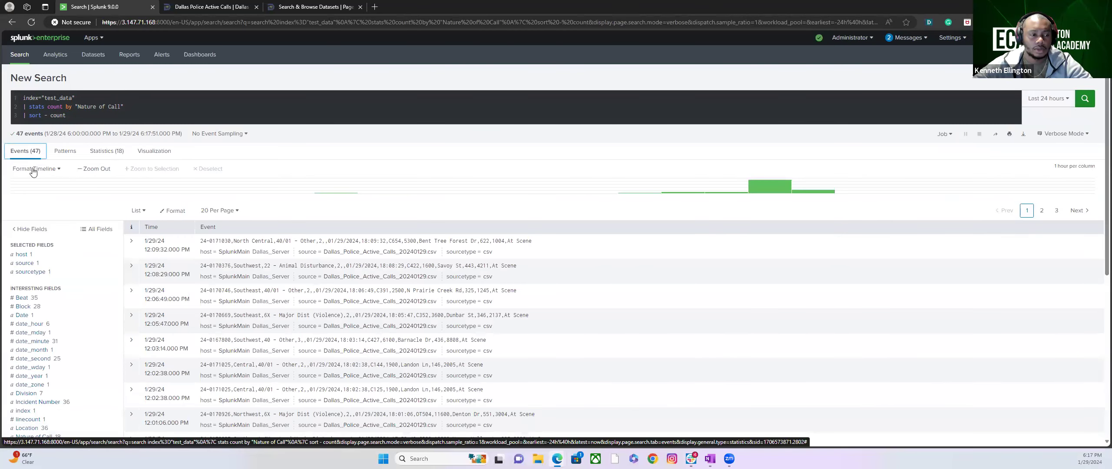
pyautogui.scroll(-2, 57, 311)
pyautogui.scroll(2, 57, 312)
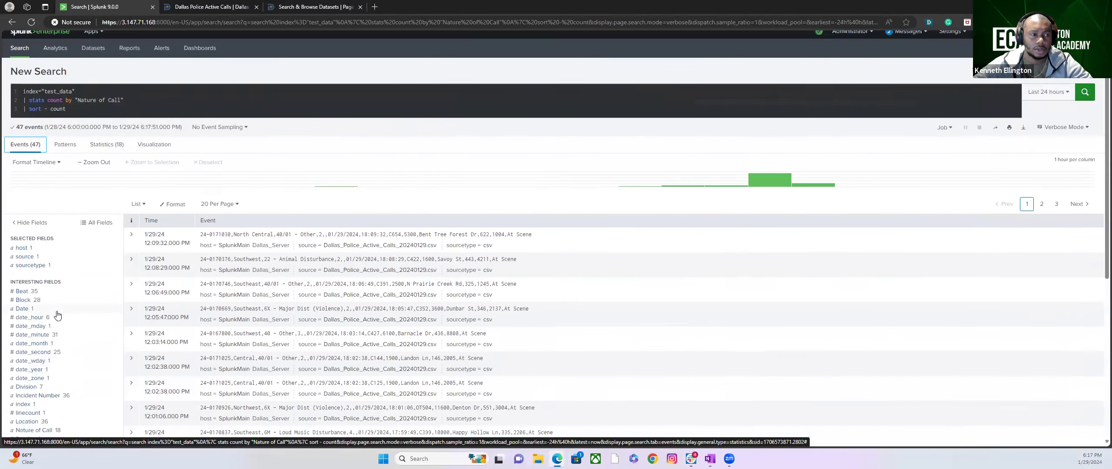
pyautogui.scroll(-2, 57, 314)
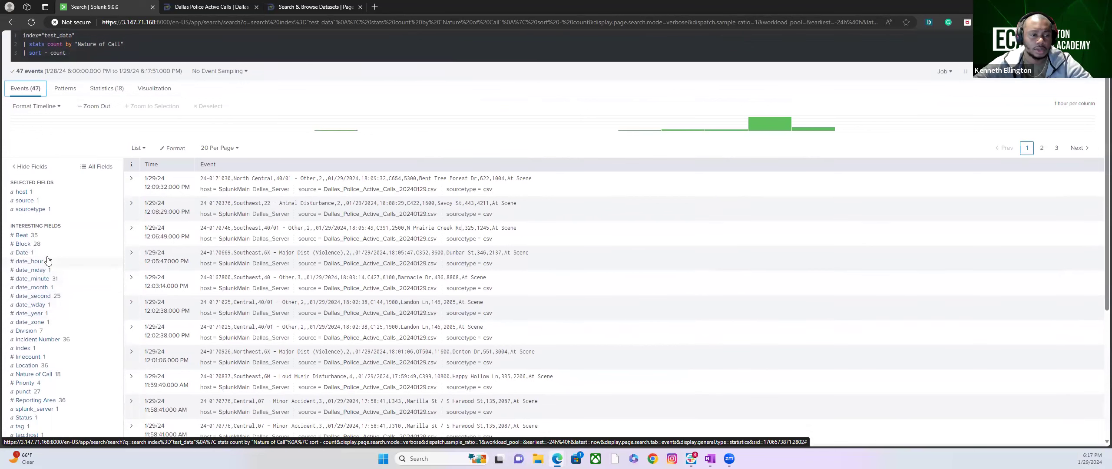
pyautogui.click(50, 367)
pyautogui.scroll(2, 104, 298)
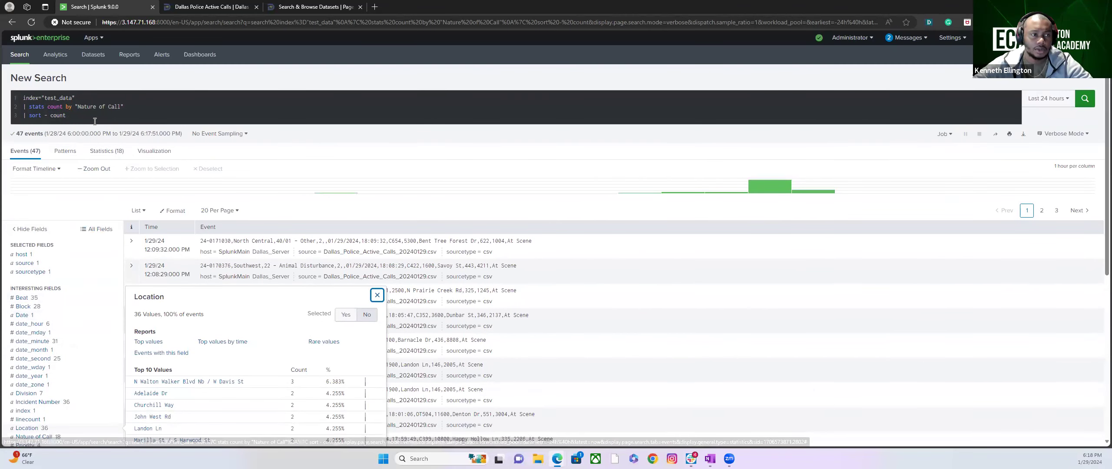
# Add Location as a second grouping field after "Nature of Call" in the stats line and run the search
pyautogui.click(138, 107)
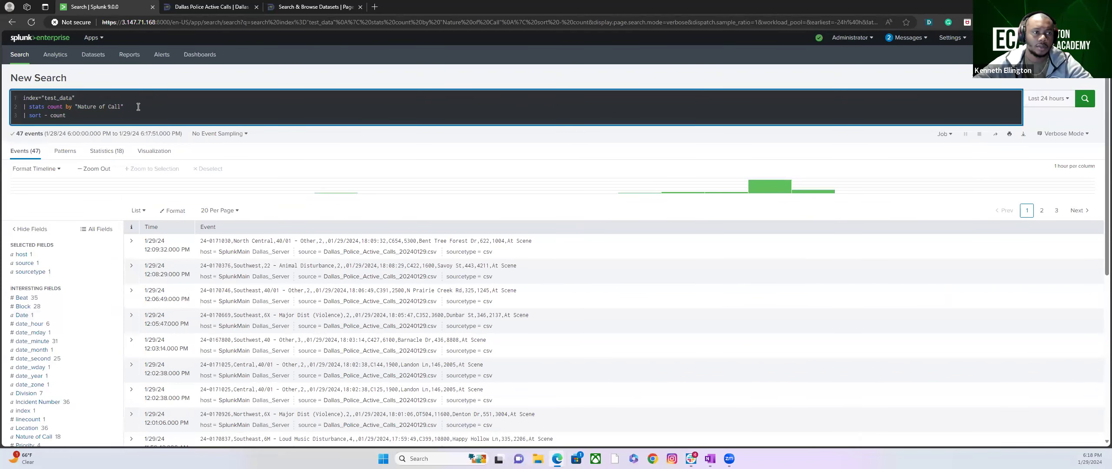
pyautogui.write(', ')
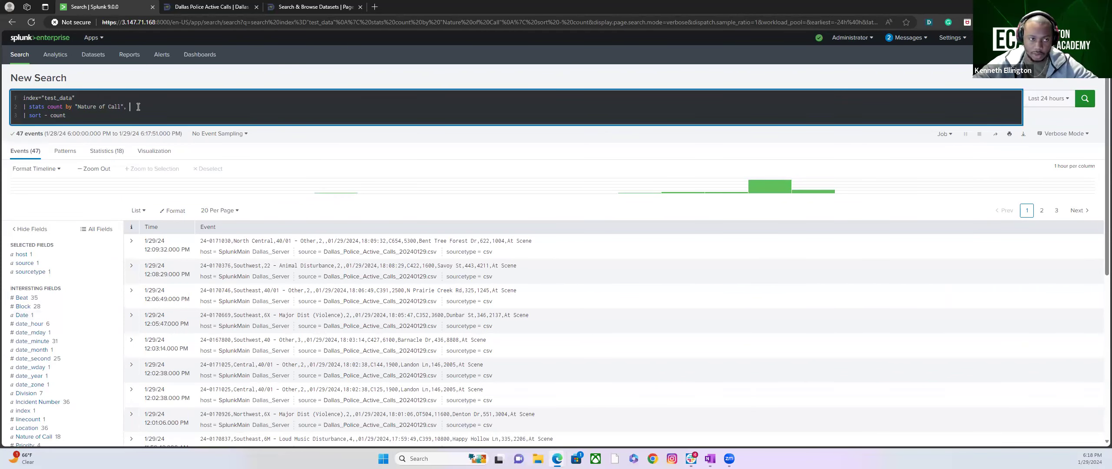
pyautogui.write('location')
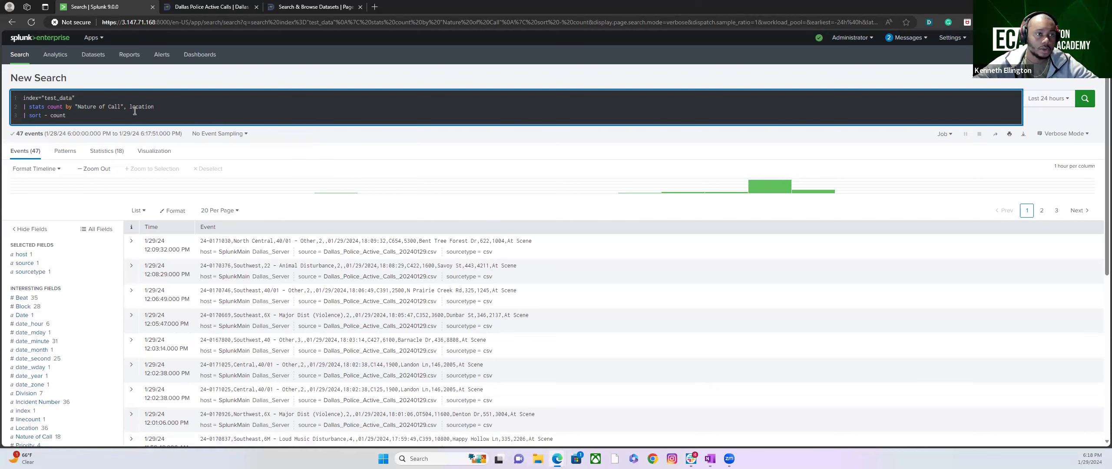
pyautogui.click(133, 108)
pyautogui.press('BackSpace')
pyautogui.write('L')
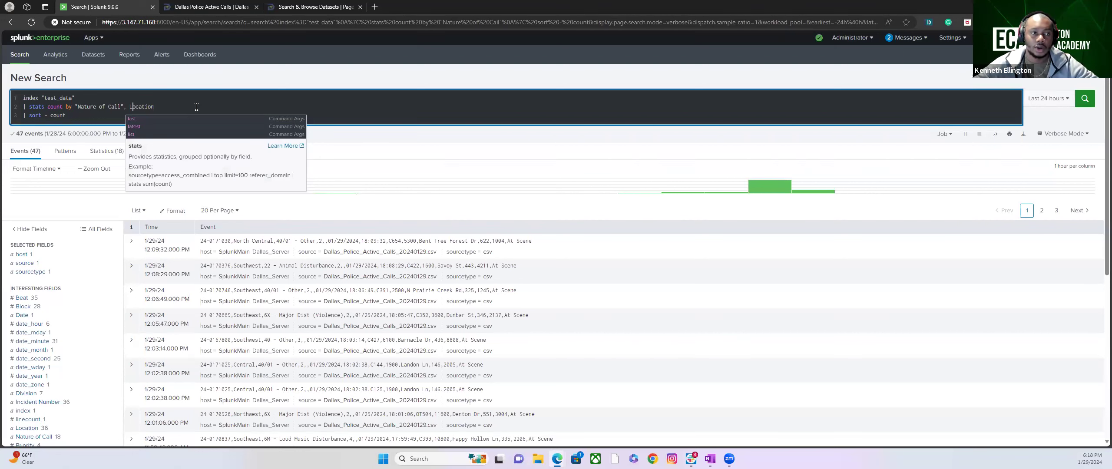
pyautogui.click(196, 107)
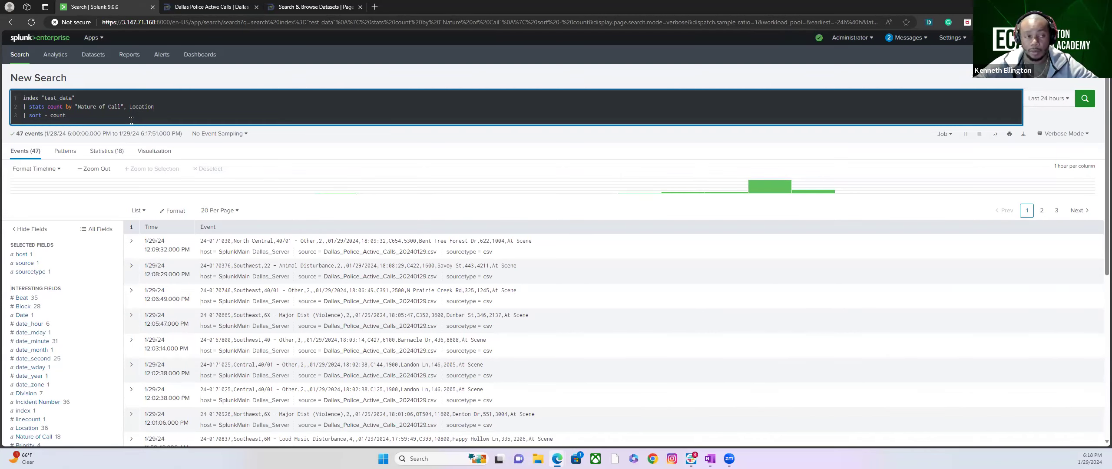
pyautogui.press('Return')
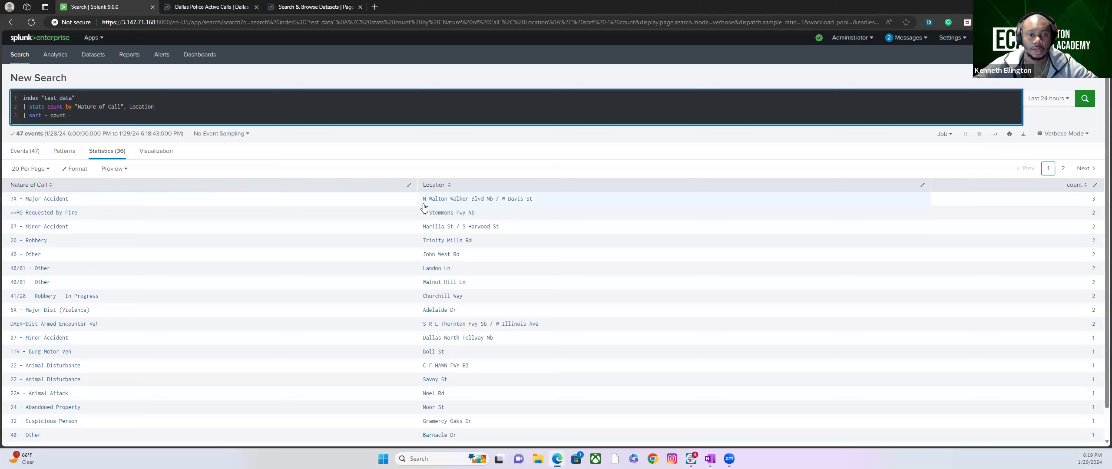
# Copy the Location value of the 7X - Major Accident row in the statistics table
pyautogui.moveTo(546, 206); pyautogui.dragTo(421, 202)
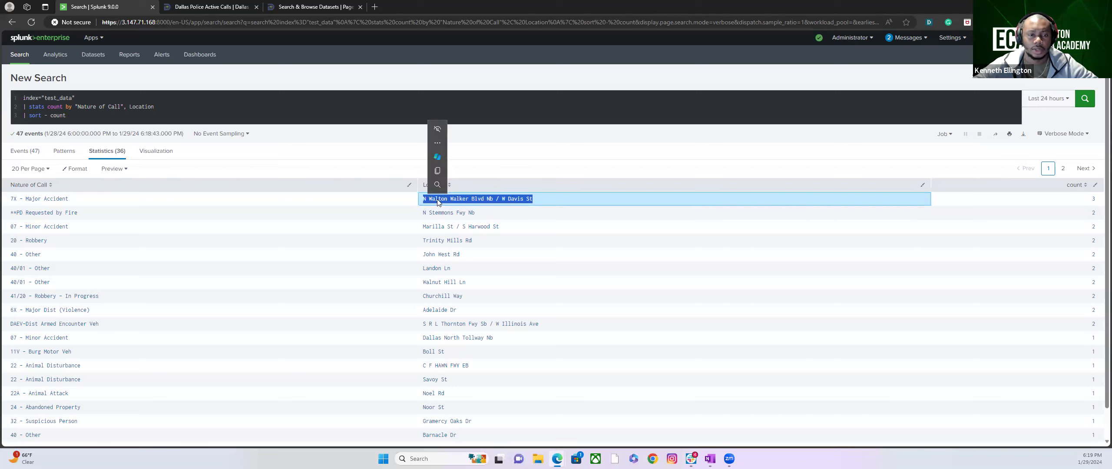
pyautogui.click(443, 173)
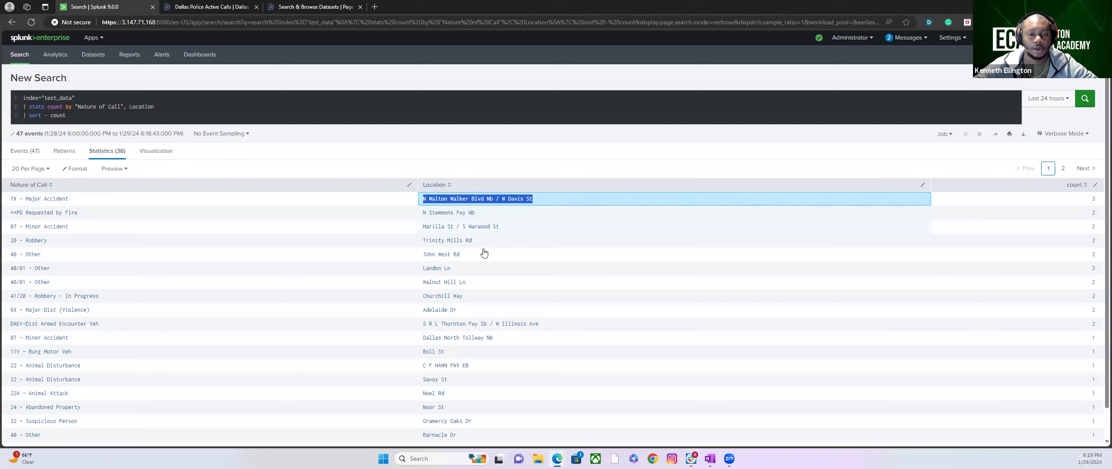
pyautogui.click(501, 168)
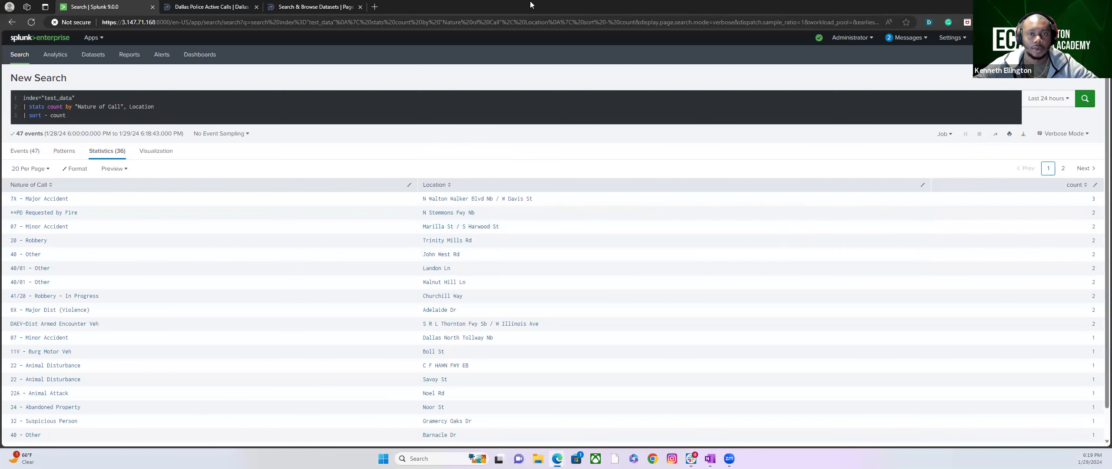
# Open google.com in a new browser tab, search for "google maps" and go to Google Maps
pyautogui.click(378, 7)
pyautogui.write('google.com')
pyautogui.press('Return')
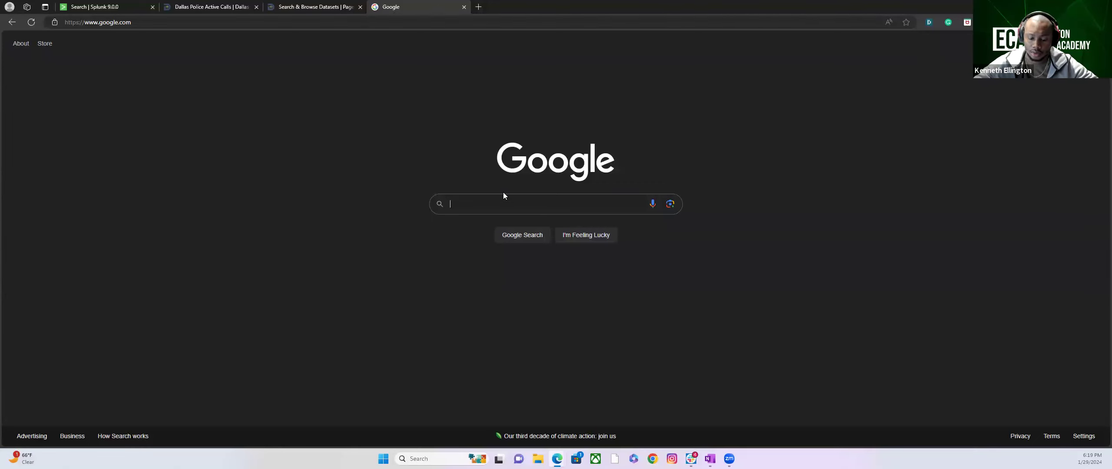
pyautogui.write('google maps')
pyautogui.press('Return')
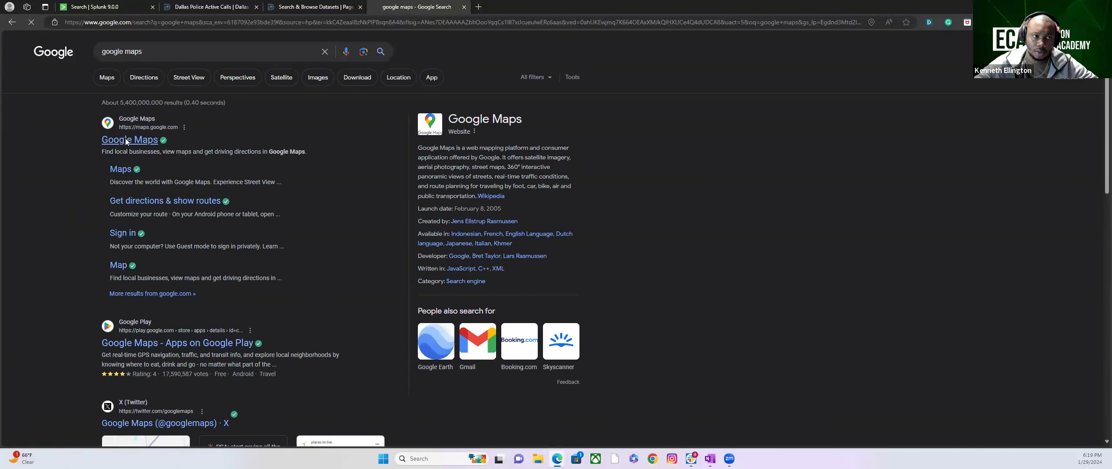
pyautogui.click(126, 141)
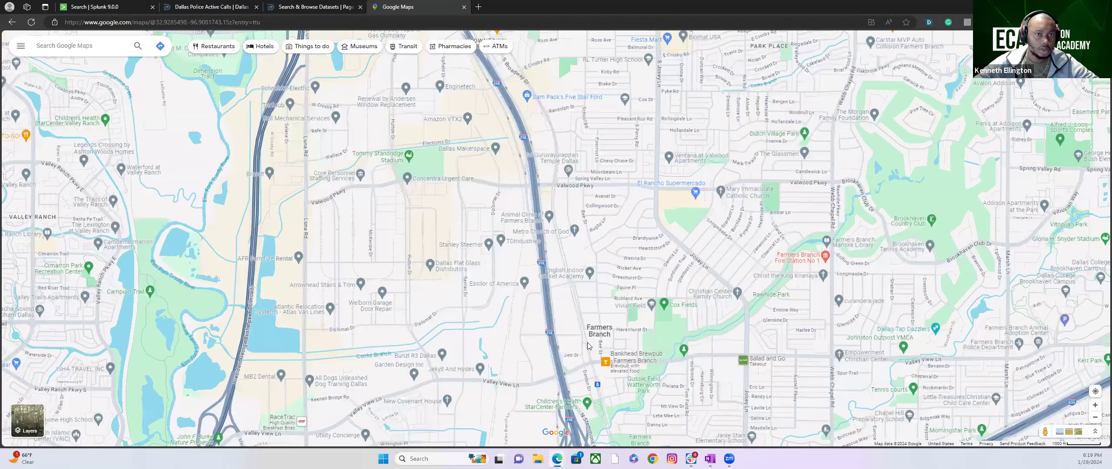
# Search Google Maps for the copied accident location and choose the suggested N Walton Walker Blvd in Dallas, TX
pyautogui.moveTo(618, 187); pyautogui.dragTo(548, 263)
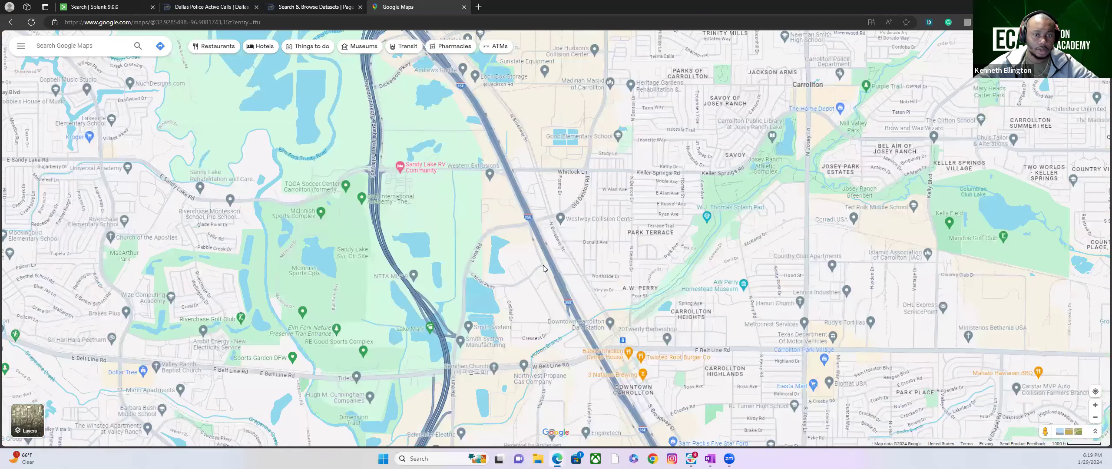
pyautogui.scroll(-3, 543, 265)
pyautogui.scroll(-3, 564, 267)
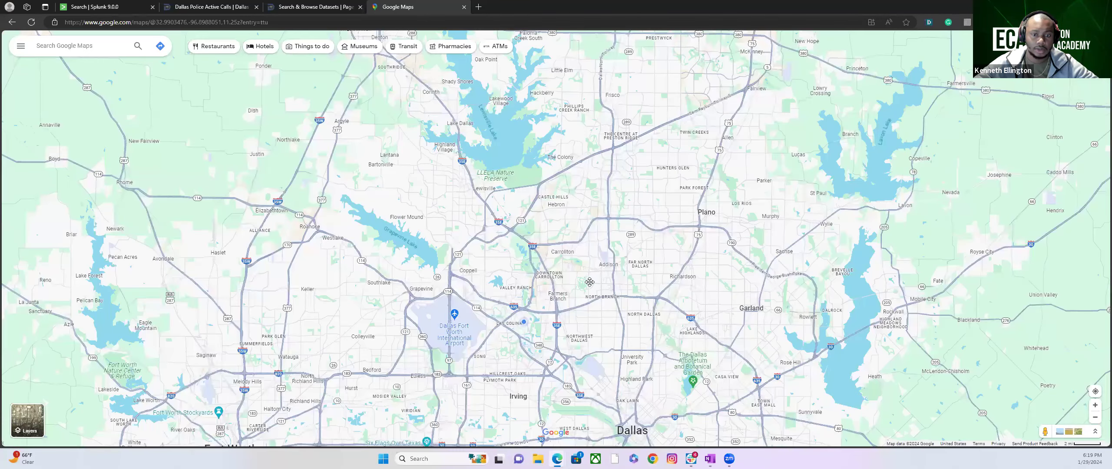
pyautogui.scroll(-1, 589, 282)
pyautogui.scroll(-1, 662, 259)
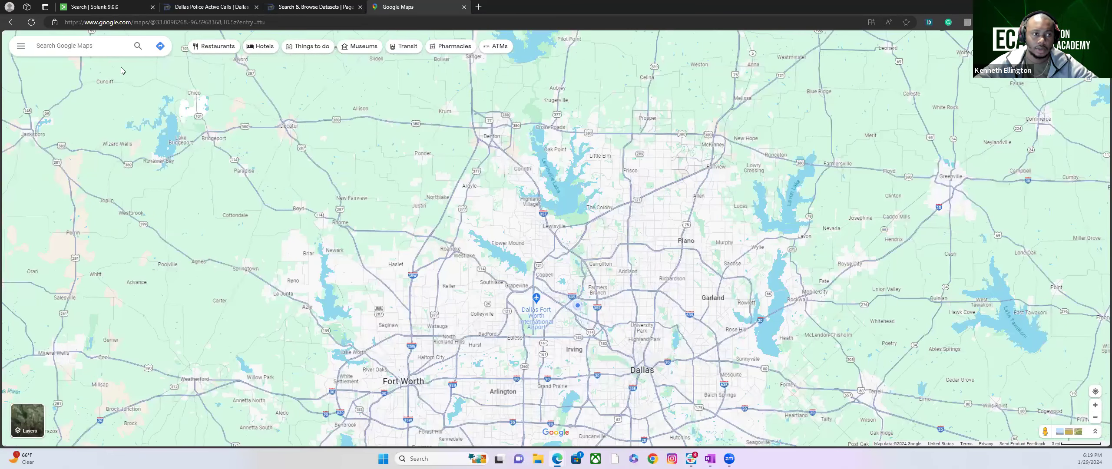
pyautogui.click(96, 47)
pyautogui.rightClick(92, 44)
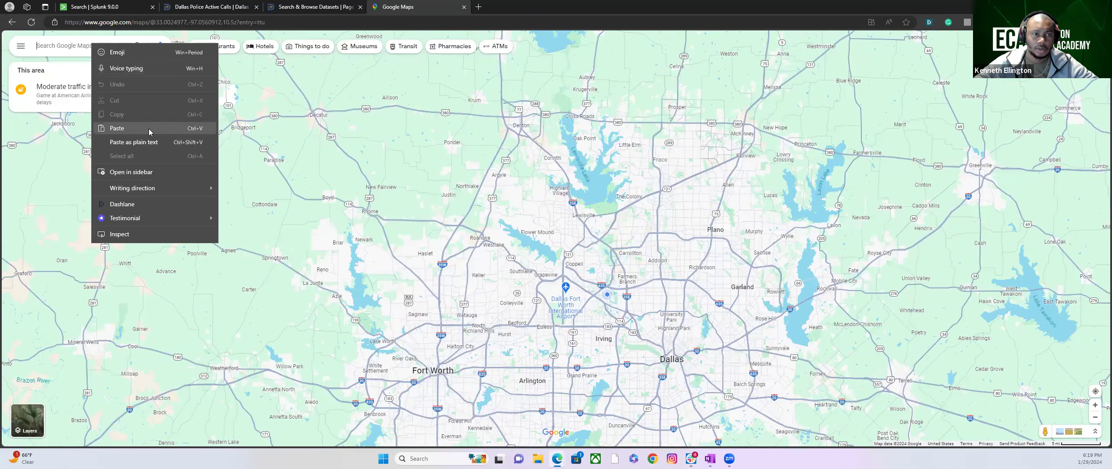
pyautogui.click(148, 129)
pyautogui.click(112, 76)
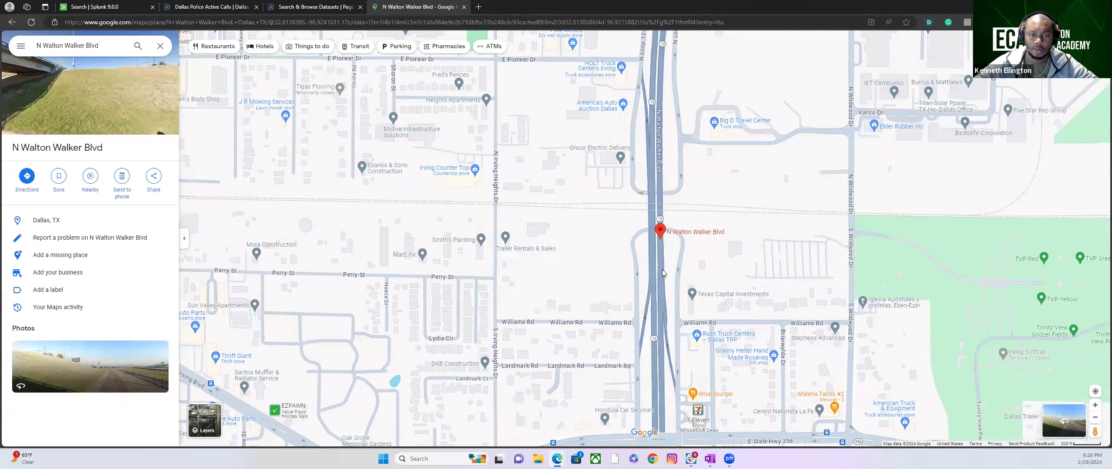
# Examine the roads and area around the N Walton Walker Blvd pin, and close the Google Maps tab
pyautogui.scroll(-5, 663, 269)
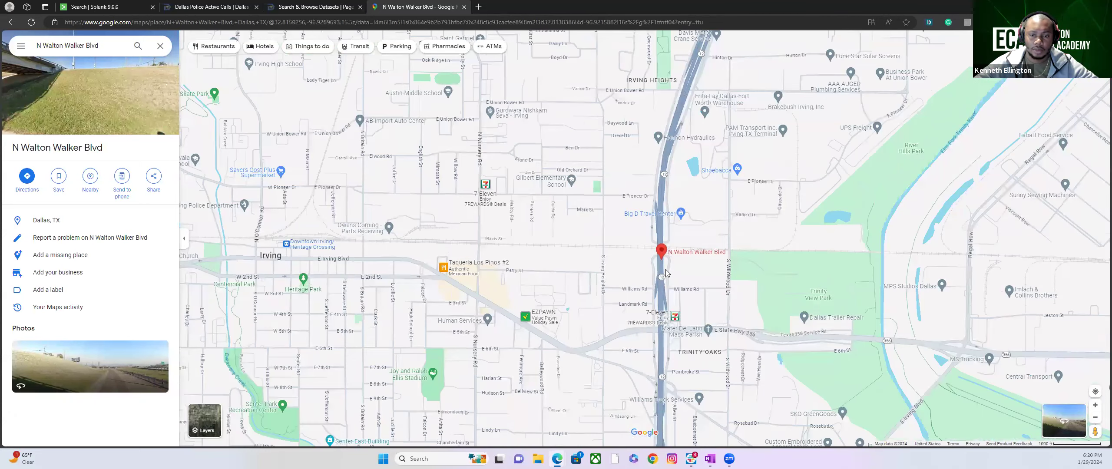
pyautogui.scroll(-5, 666, 272)
pyautogui.moveTo(682, 214)
pyautogui.mouseDown()
pyautogui.moveTo(674, 171)
pyautogui.moveTo(661, 180)
pyautogui.moveTo(660, 214)
pyautogui.mouseUp()
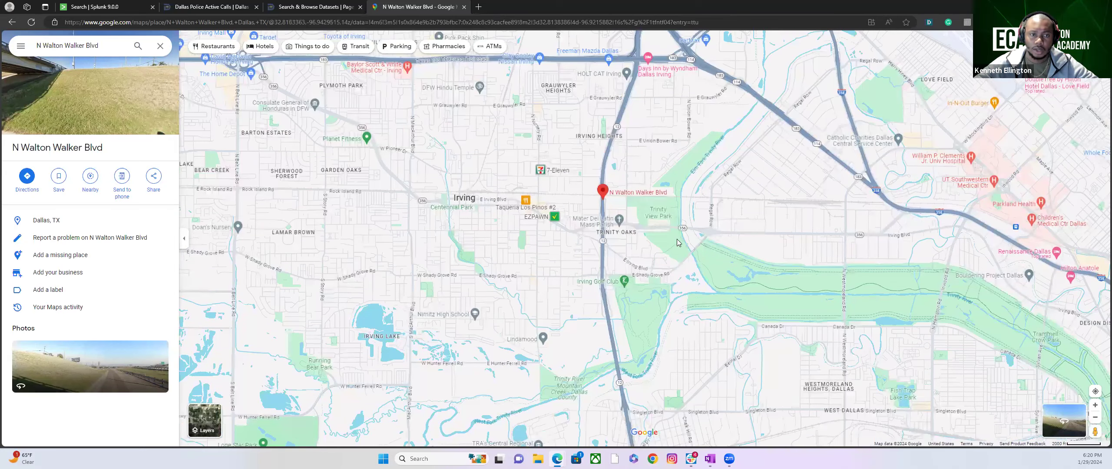
pyautogui.moveTo(679, 243); pyautogui.dragTo(745, 266)
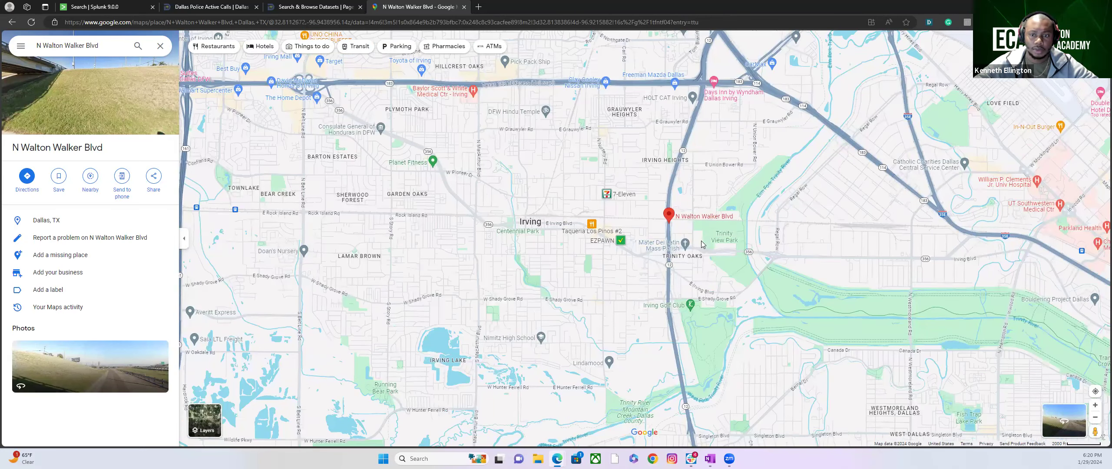
pyautogui.scroll(5, 701, 242)
pyautogui.moveTo(576, 188); pyautogui.dragTo(587, 274)
pyautogui.scroll(1, 583, 280)
pyautogui.click(464, 7)
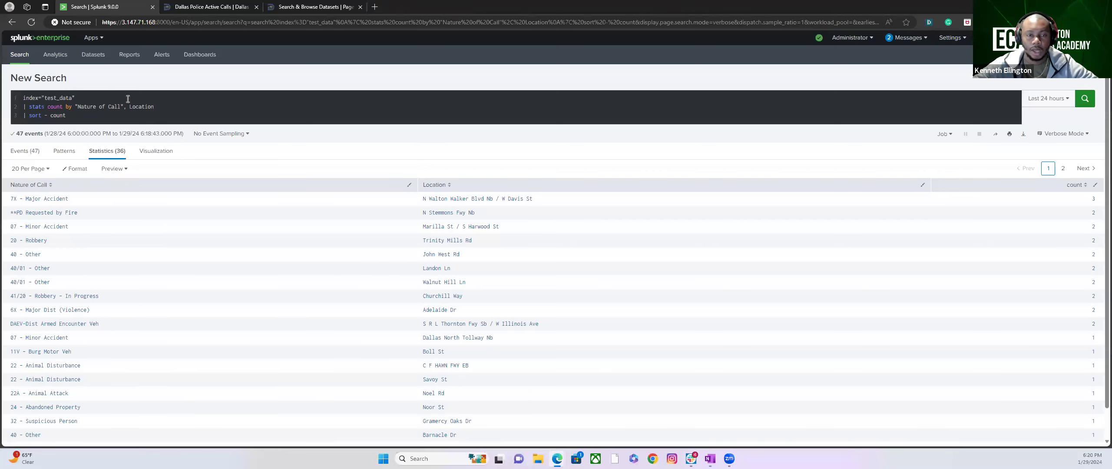
# In a duplicate of the Splunk search tab, search the catalogue of additional Splunk apps for "maps", and close that tab
pyautogui.rightClick(104, 6)
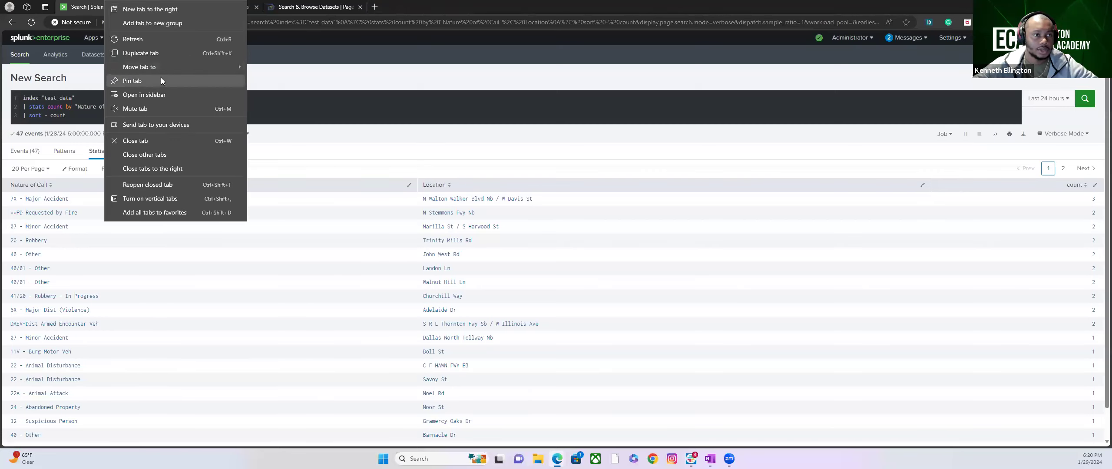
pyautogui.click(147, 51)
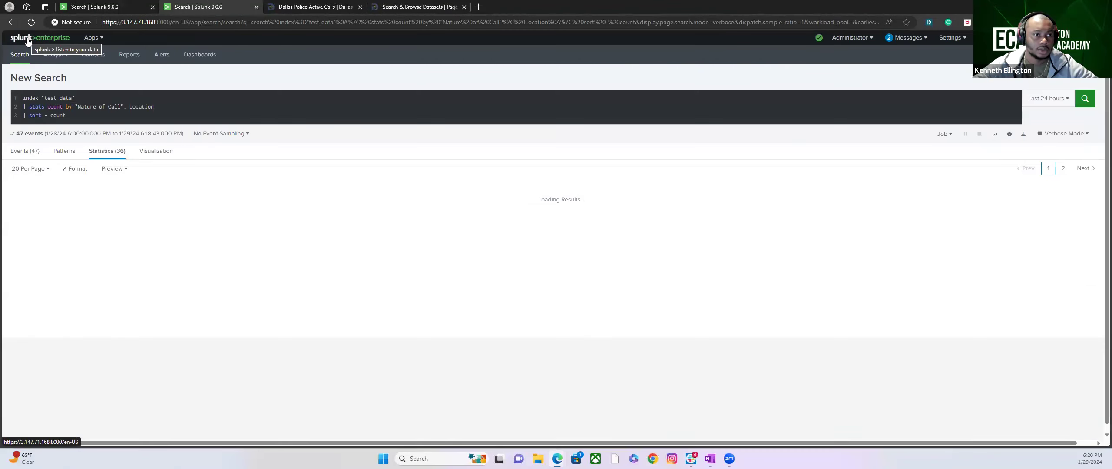
pyautogui.click(26, 39)
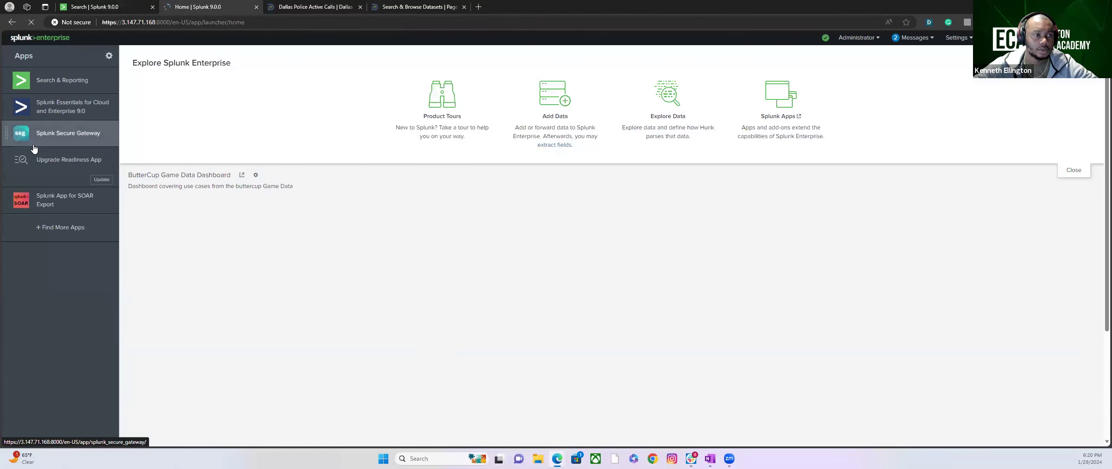
pyautogui.click(47, 230)
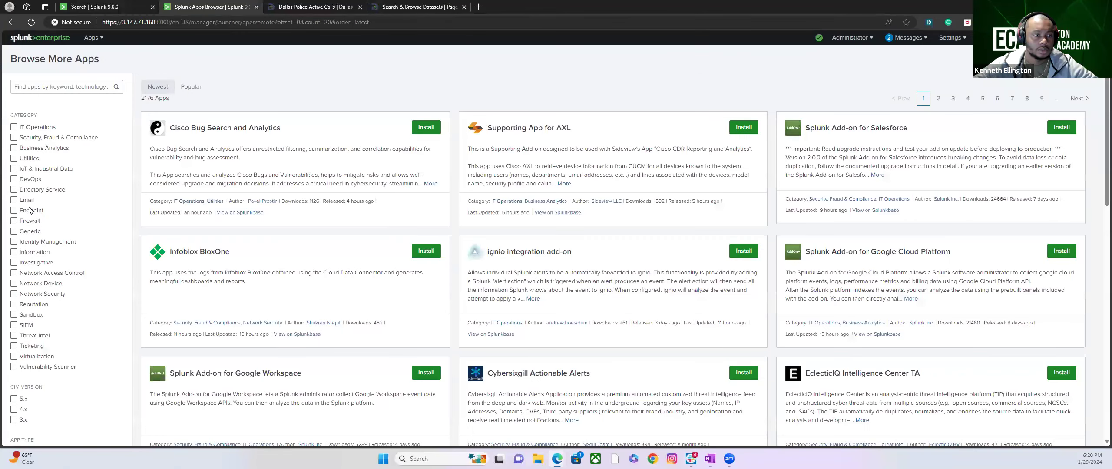
pyautogui.click(42, 84)
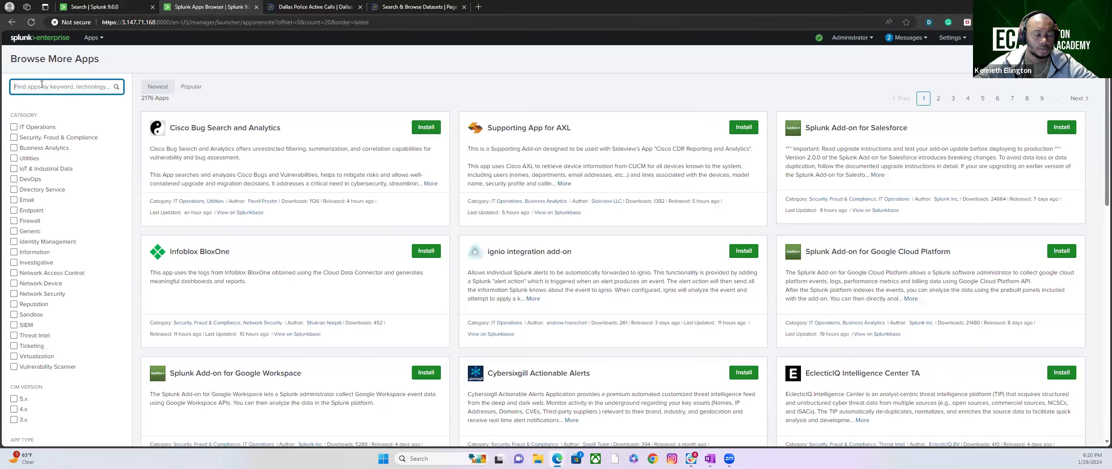
pyautogui.write('maps')
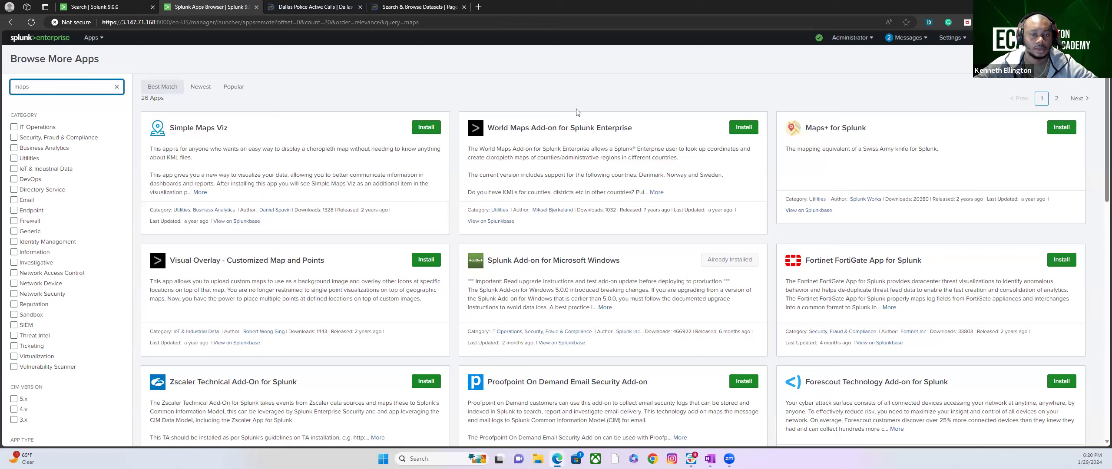
pyautogui.click(35, 38)
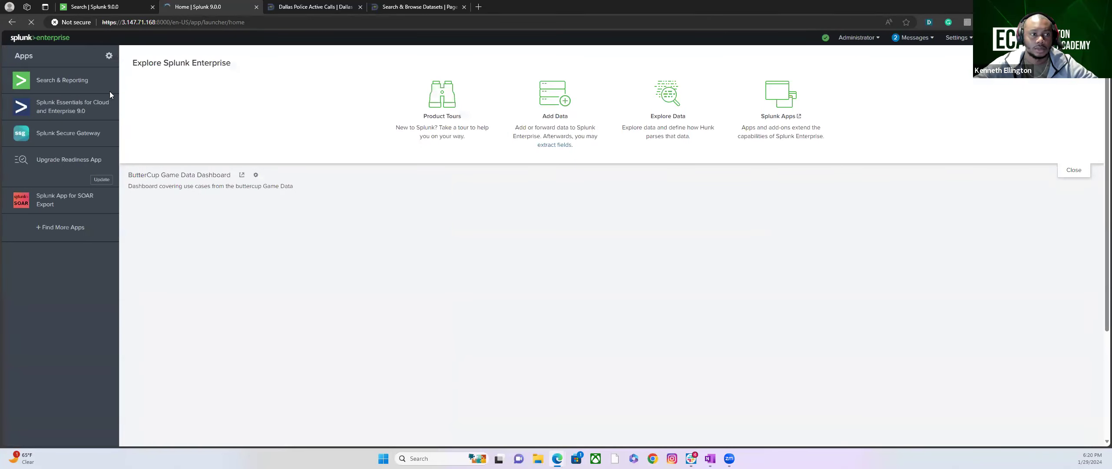
pyautogui.click(257, 7)
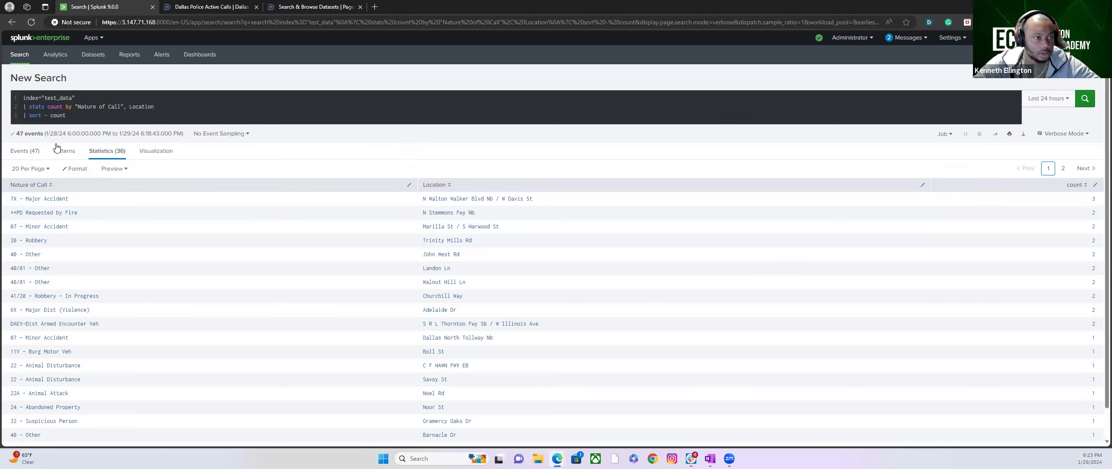
# Duplicate the search tab, remove the stats and sort lines from its query, and run only index="test_data"
pyautogui.click(25, 151)
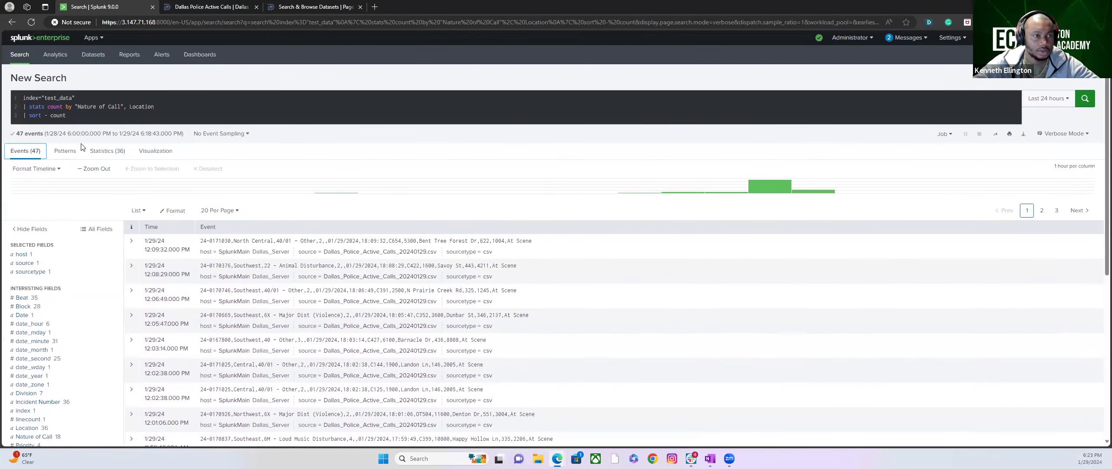
pyautogui.rightClick(137, 7)
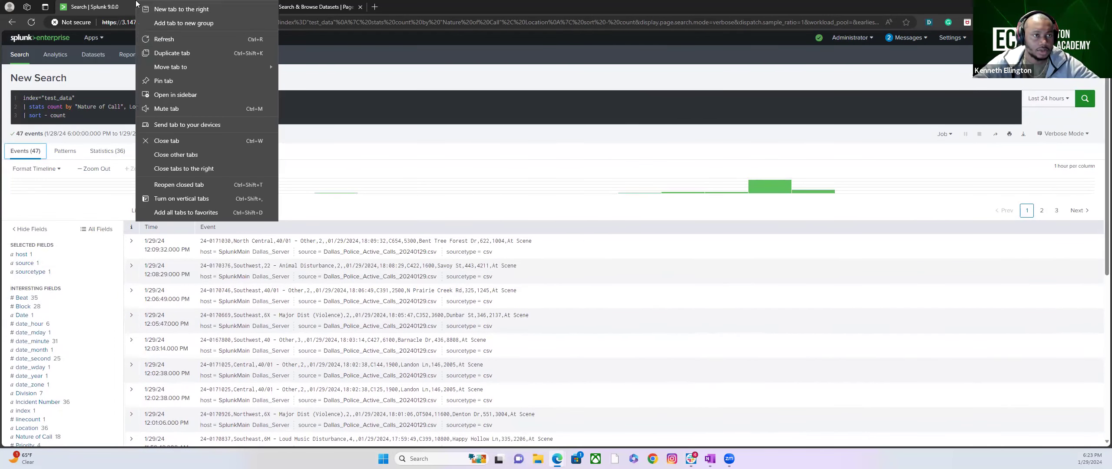
pyautogui.click(164, 53)
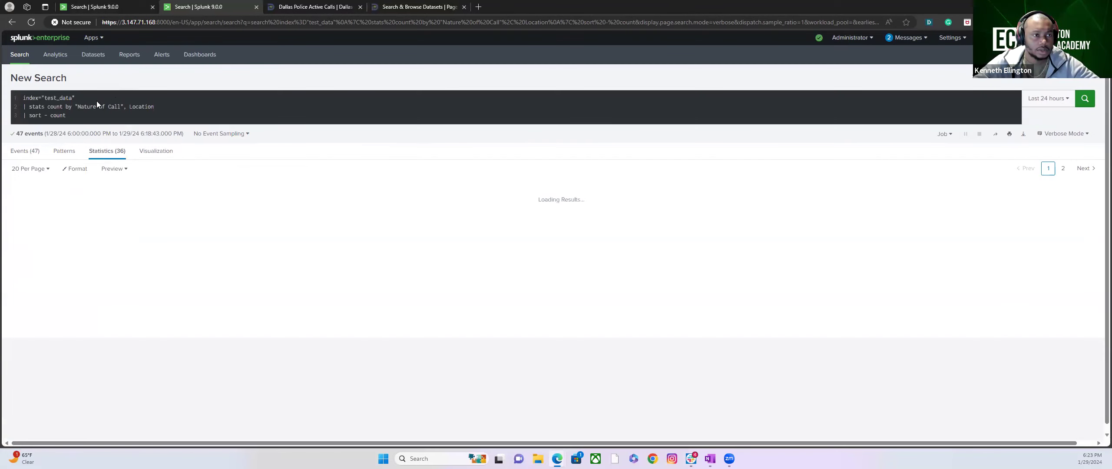
pyautogui.moveTo(11, 102); pyautogui.dragTo(7, 106)
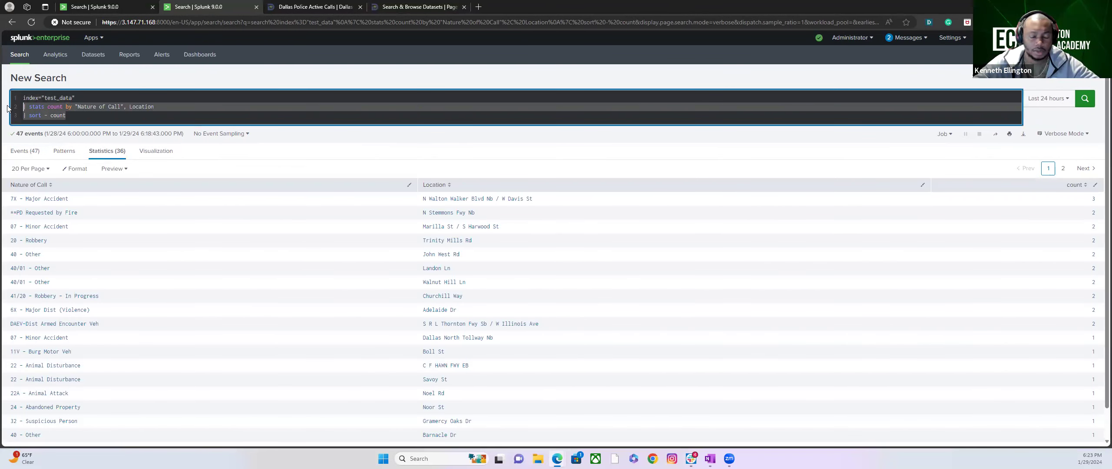
pyautogui.press('BackSpace')
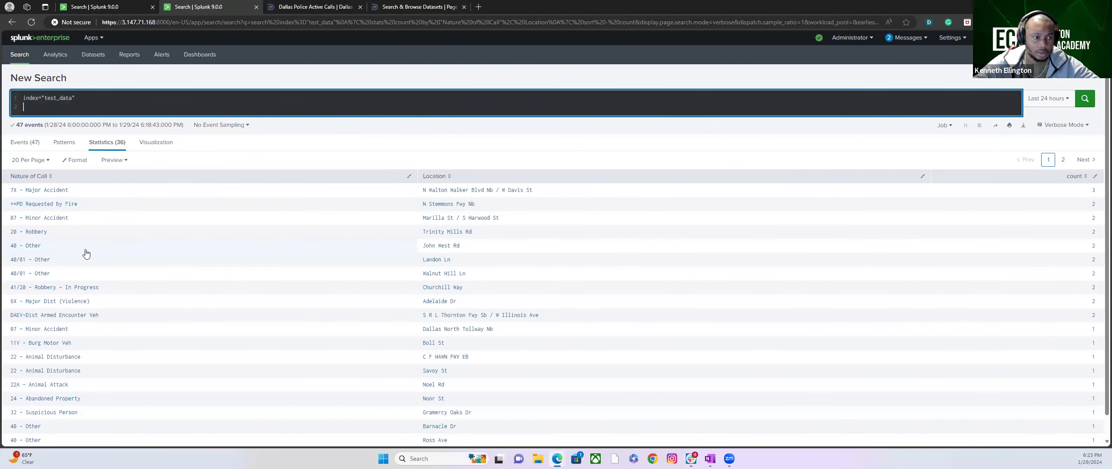
pyautogui.press('BackSpace')
pyautogui.press('Return')
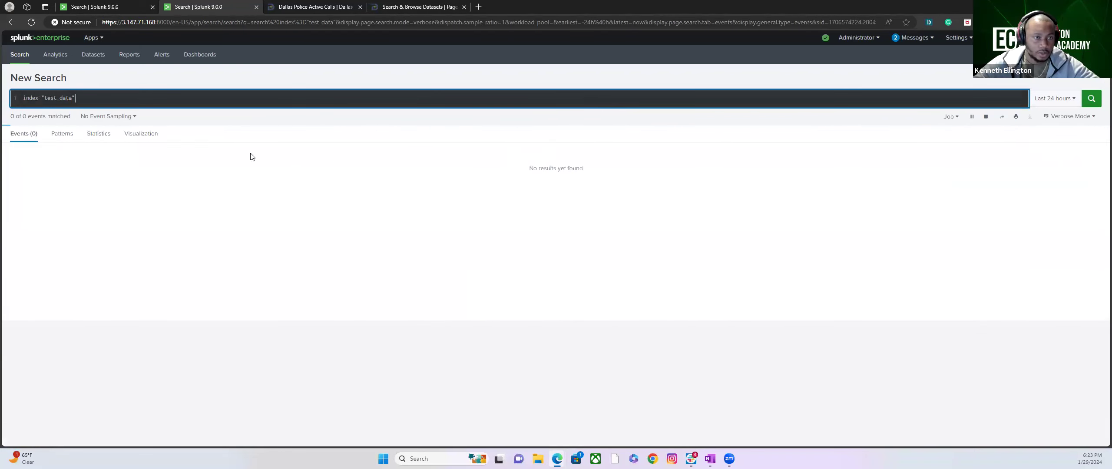
# Try a search with the line "| table Priority" added, and return to the index="test_data" events
pyautogui.scroll(-2, 90, 169)
pyautogui.scroll(2, 89, 170)
pyautogui.hotkey('shift', 'Return')
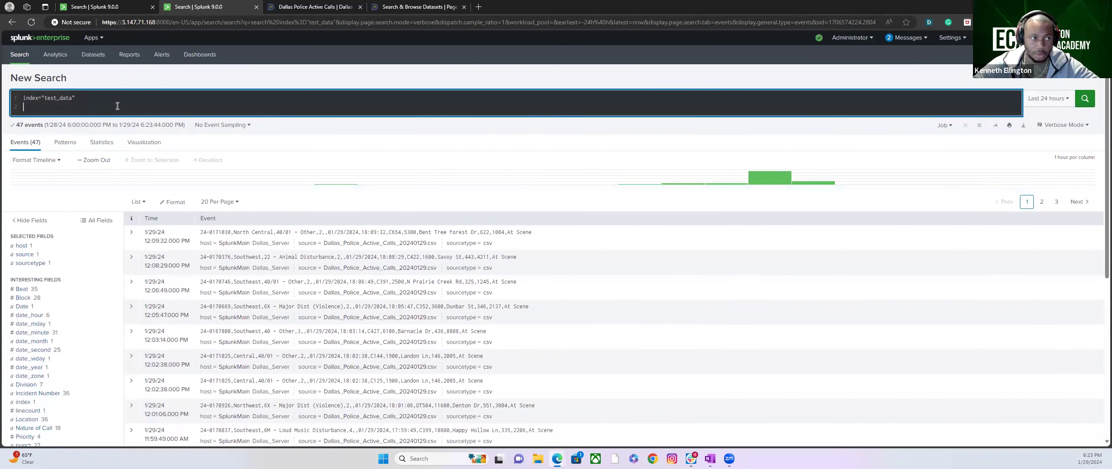
pyautogui.write('| table')
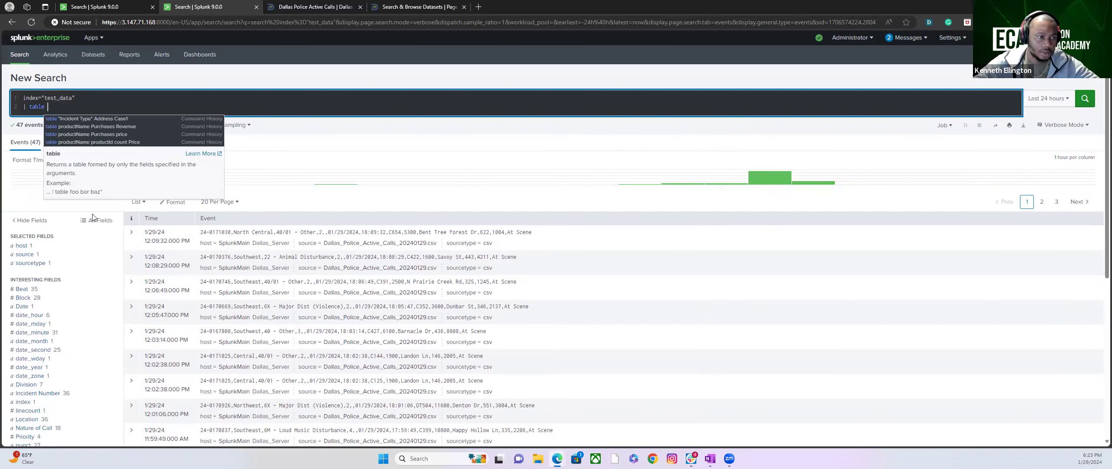
pyautogui.scroll(-1, 91, 220)
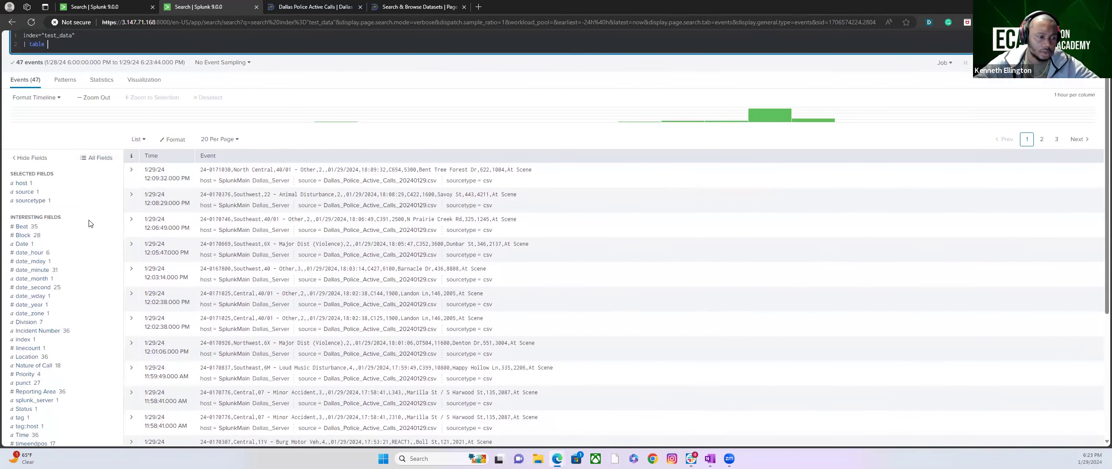
pyautogui.write('Prio')
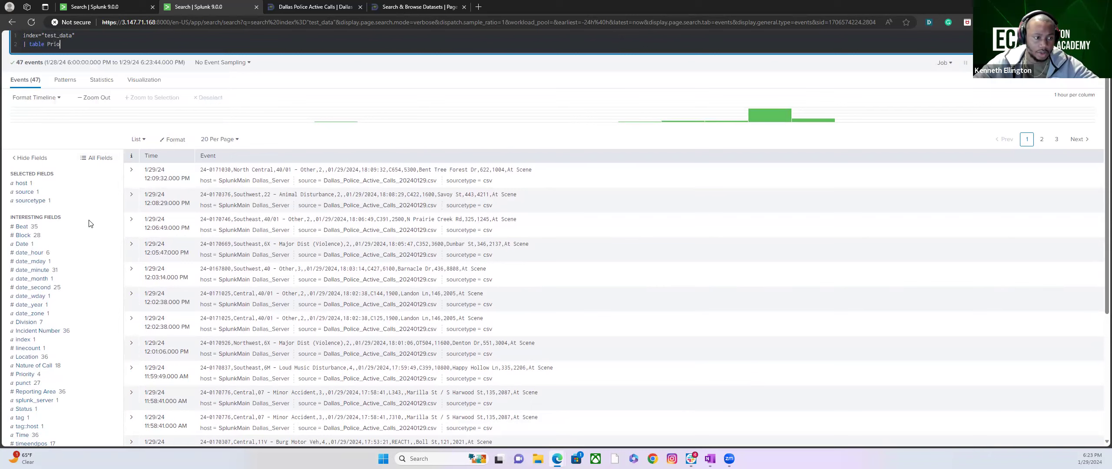
pyautogui.write('rity')
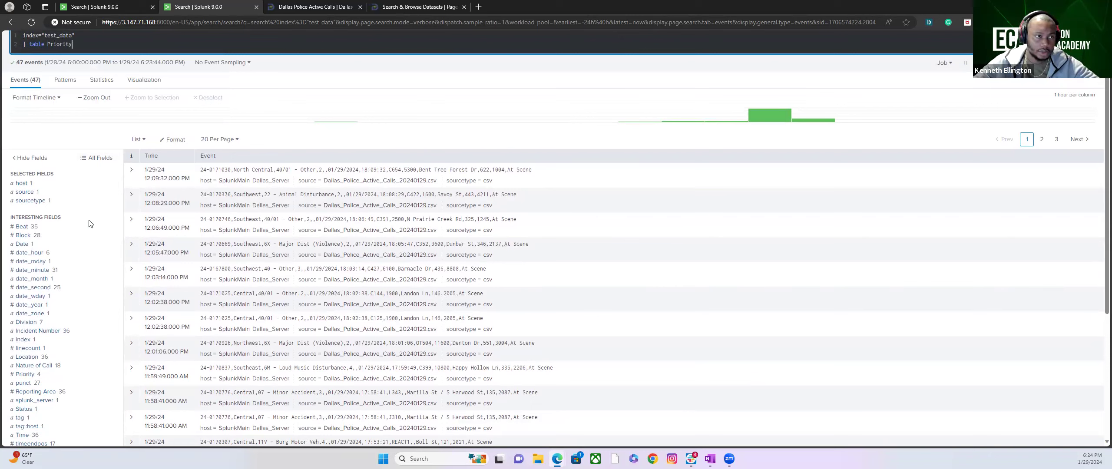
pyautogui.press('Return')
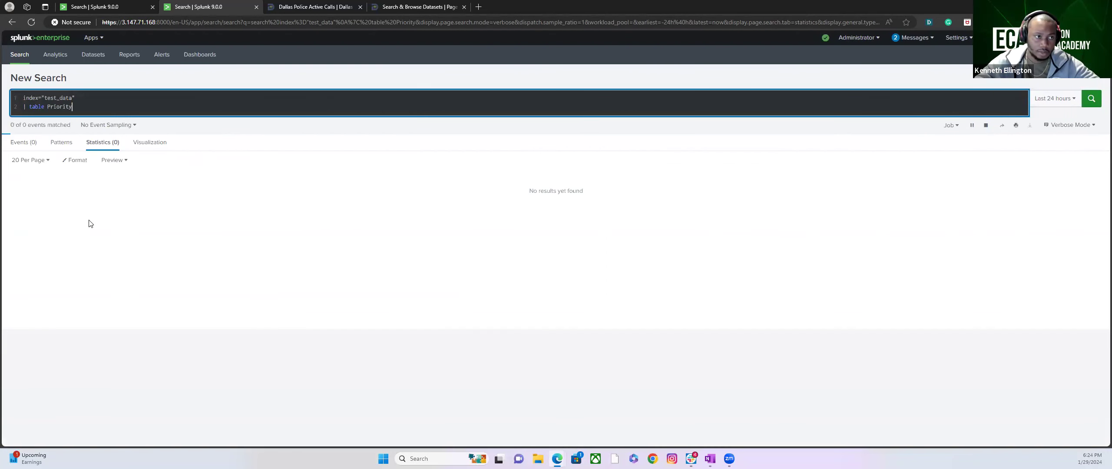
pyautogui.click(11, 23)
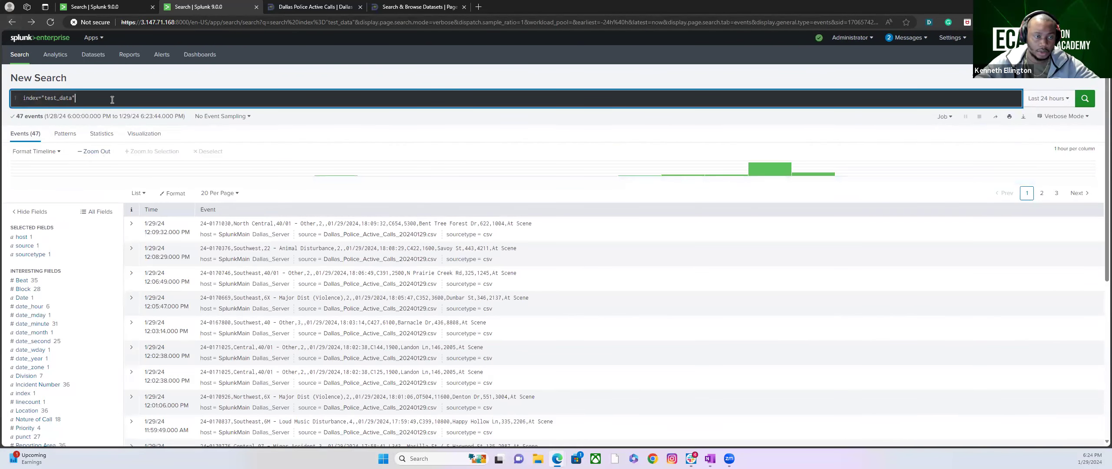
# Add the line "| table Priority, Nature of Call" to the index="test_data" query
pyautogui.hotkey('shift', 'Return')
pyautogui.write('| tab')
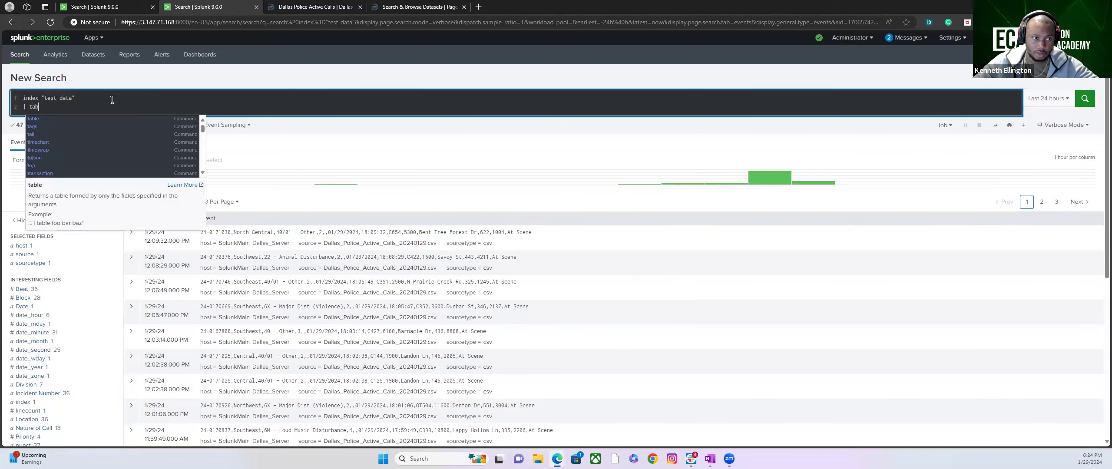
pyautogui.write('le Prio')
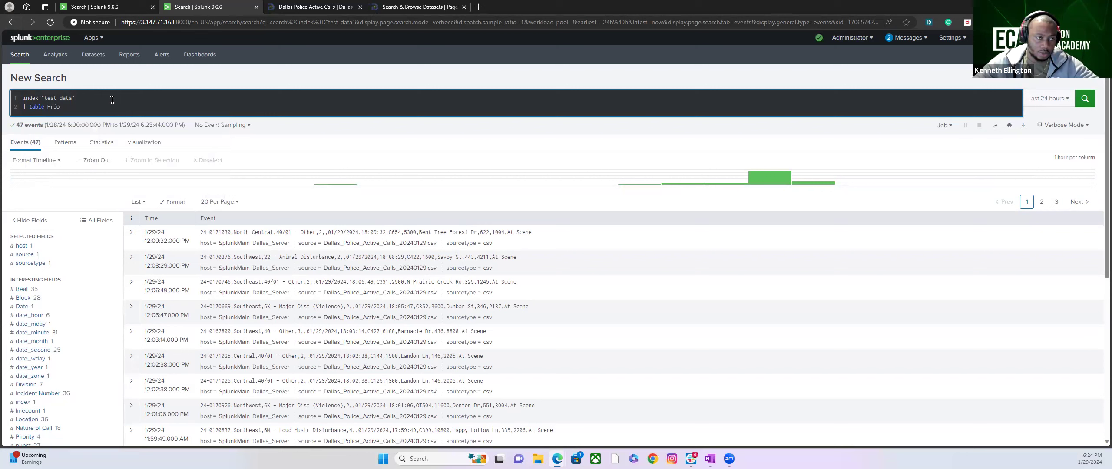
pyautogui.write('rity ')
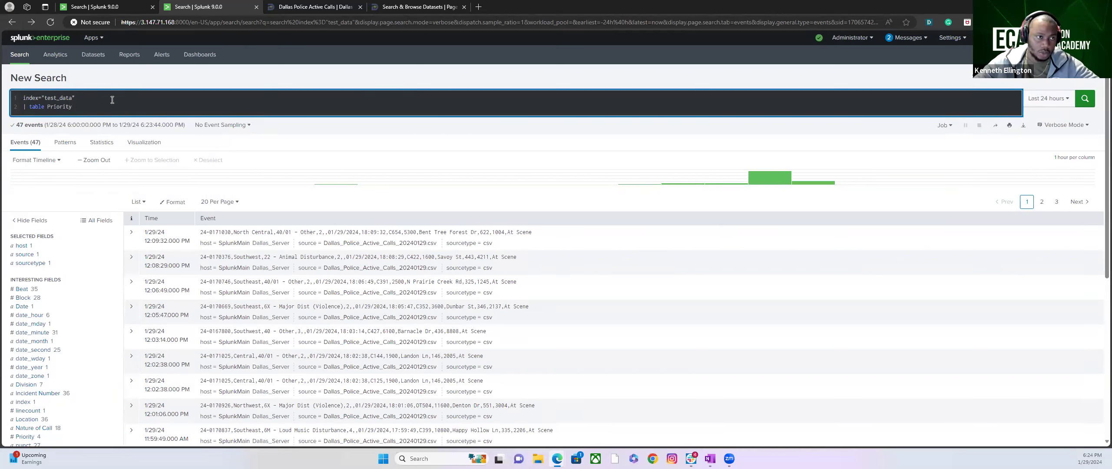
pyautogui.write(', Nature of Call')
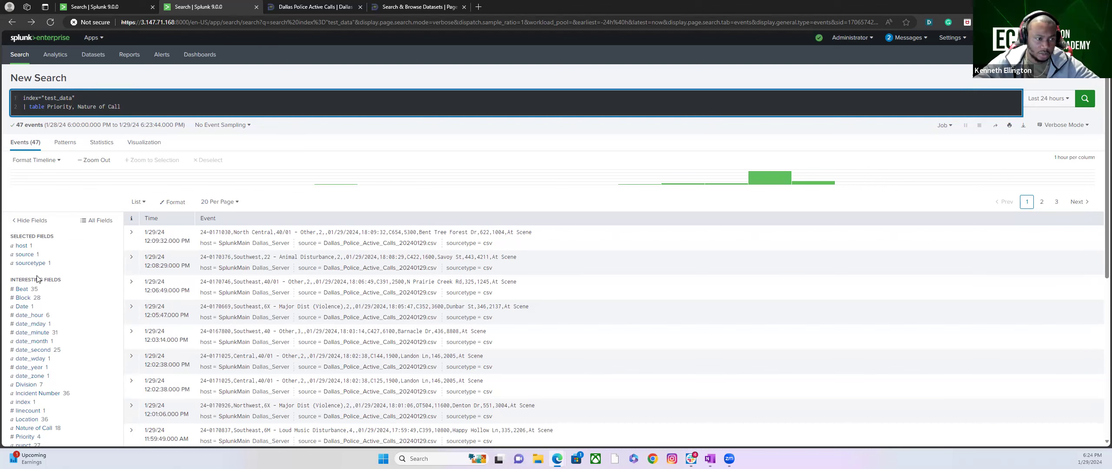
# Examine the value summaries of the Reporting Area, Priority, Status, timestartpos, Unit Num and Time fields
pyautogui.scroll(-3, 51, 282)
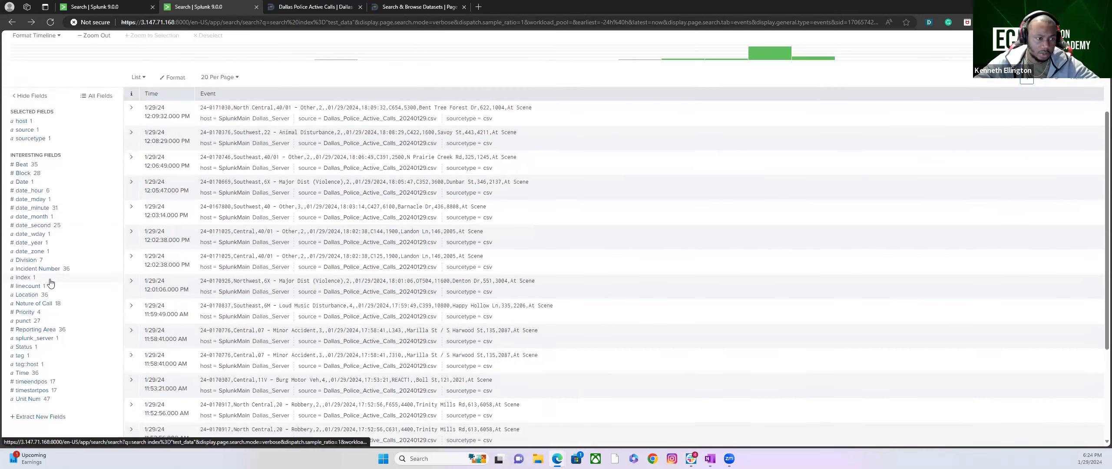
pyautogui.click(41, 331)
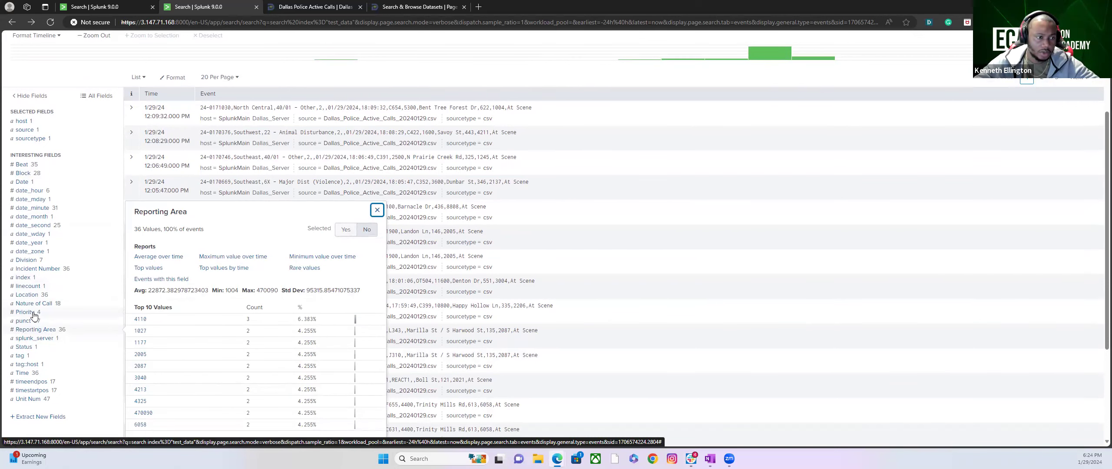
pyautogui.click(34, 312)
pyautogui.scroll(3, 57, 315)
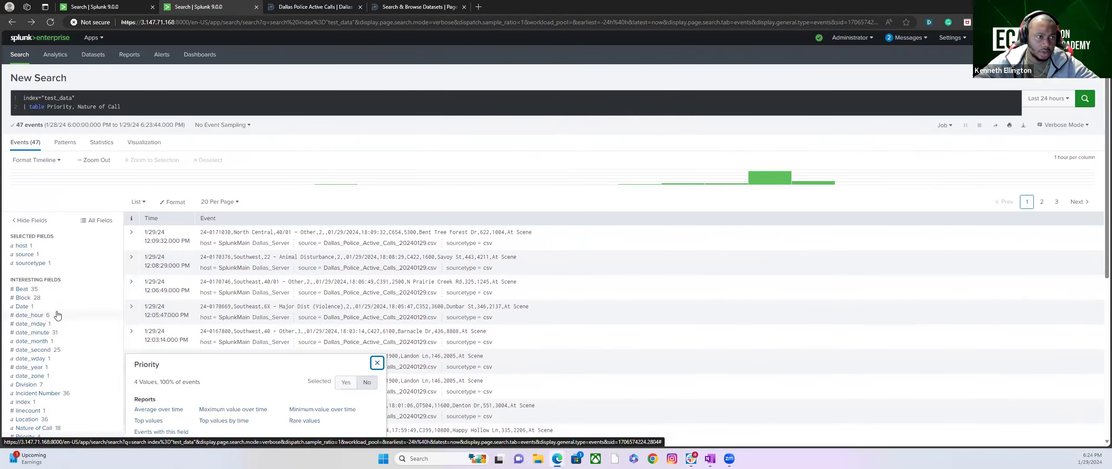
pyautogui.scroll(-5, 58, 314)
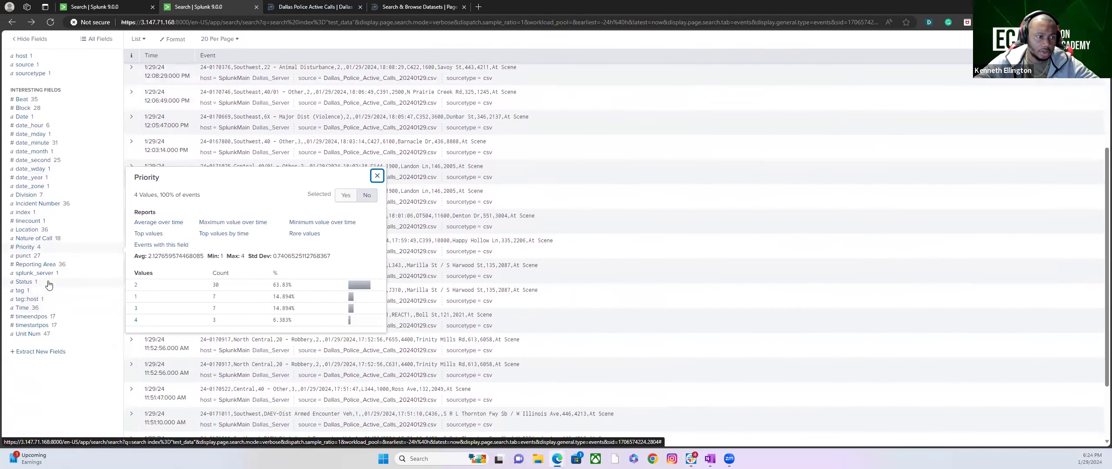
pyautogui.click(48, 283)
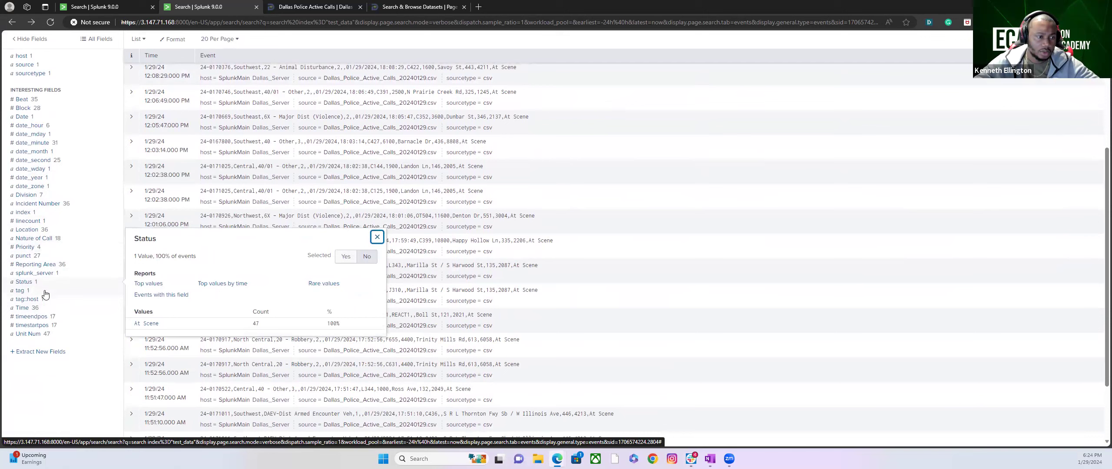
pyautogui.click(45, 326)
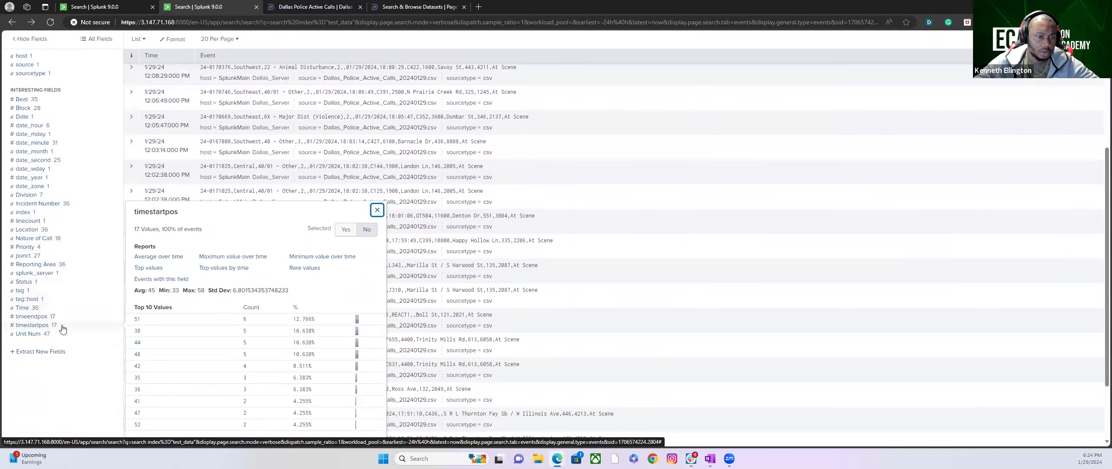
pyautogui.click(63, 334)
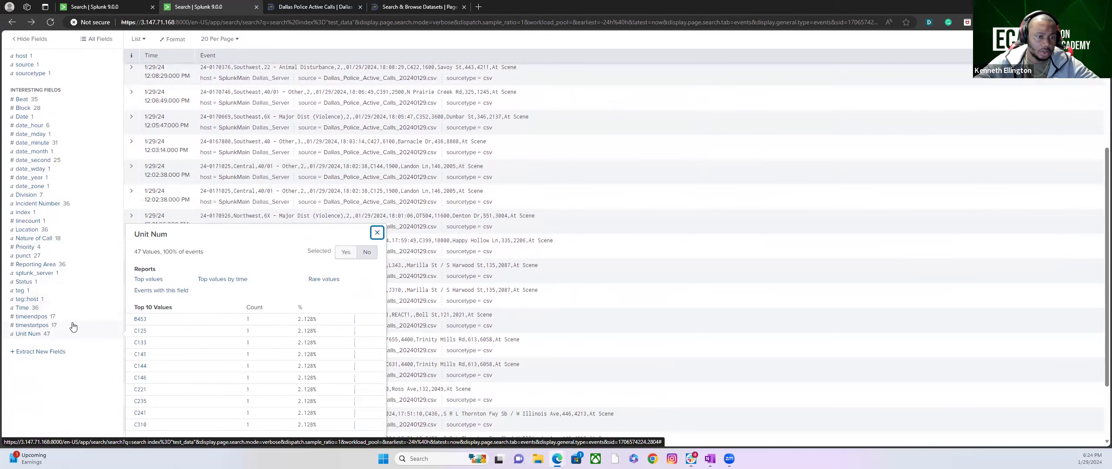
pyautogui.click(54, 326)
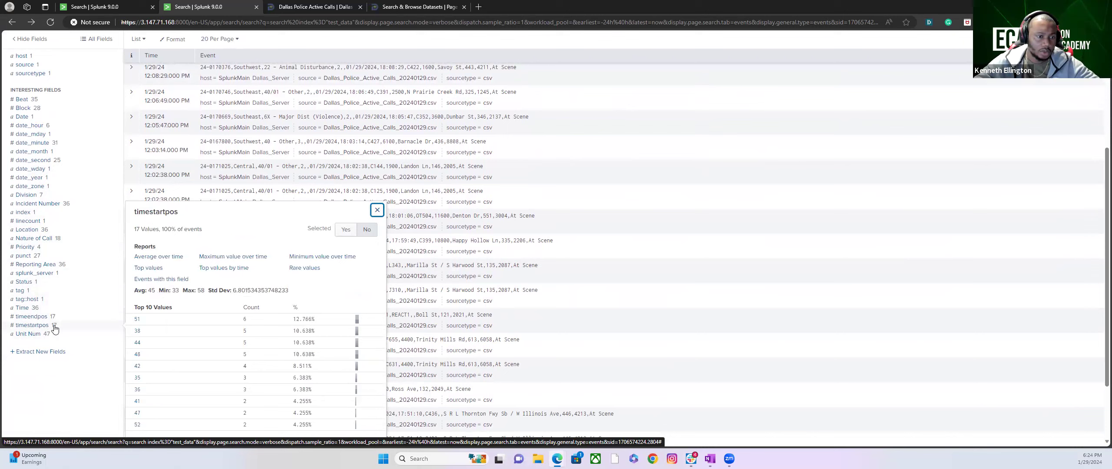
pyautogui.click(34, 308)
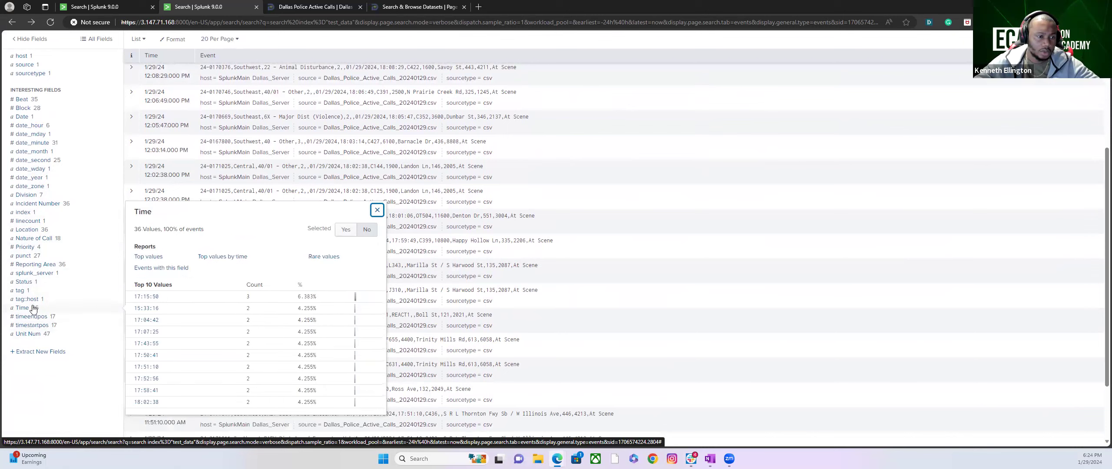
pyautogui.click(39, 333)
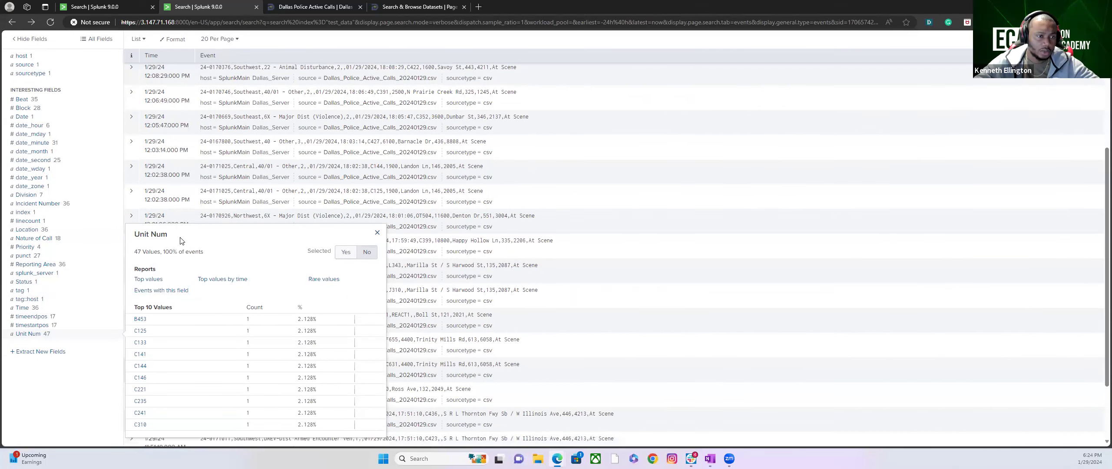
pyautogui.click(52, 266)
# Run the table search, and rerun it with the field name enclosed in quotes as "Nature of Call"
pyautogui.scroll(5, 130, 234)
pyautogui.click(138, 109)
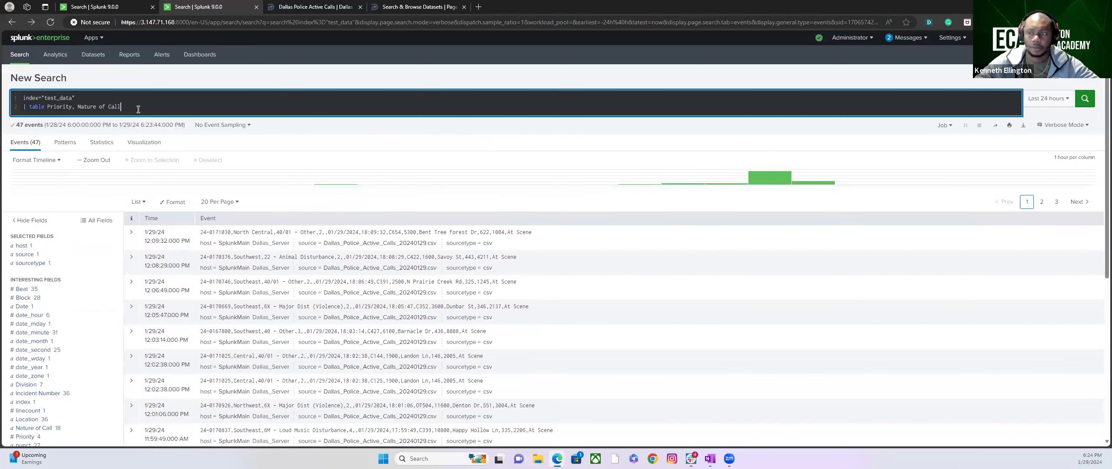
pyautogui.press('Return')
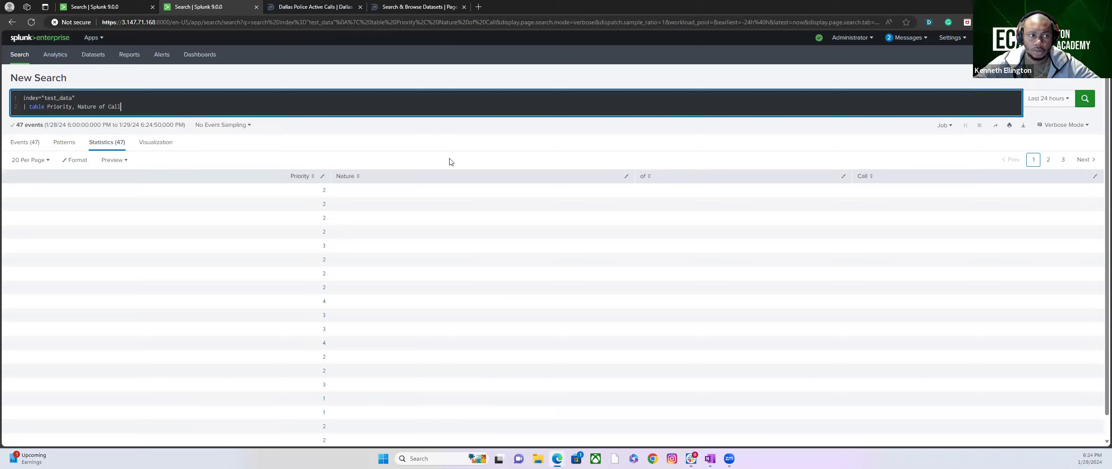
pyautogui.click(78, 108)
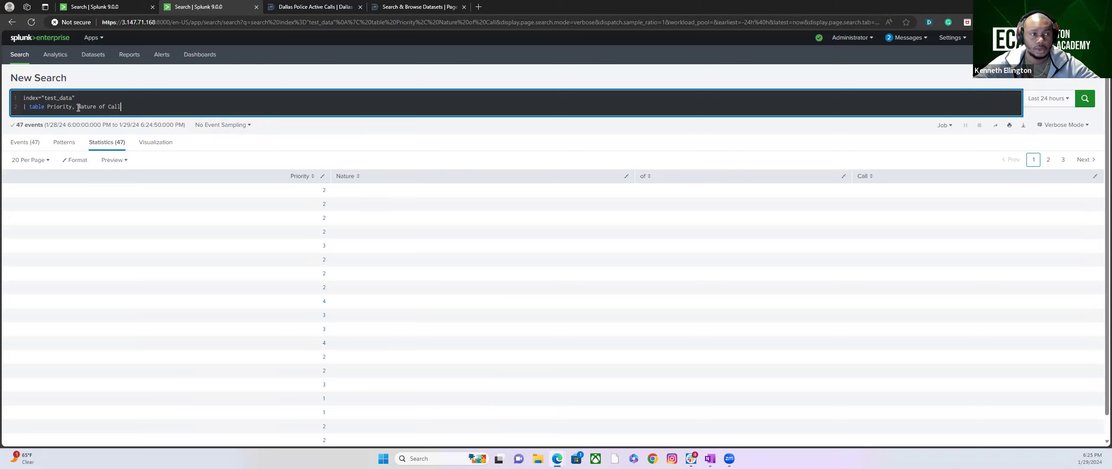
pyautogui.write('"')
pyautogui.press('Right')
pyautogui.press('Right')
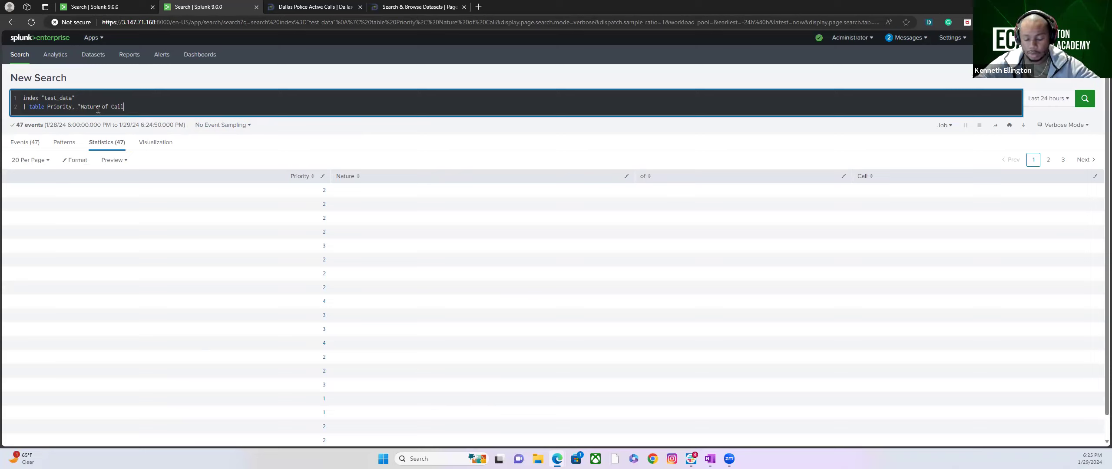
pyautogui.write('"')
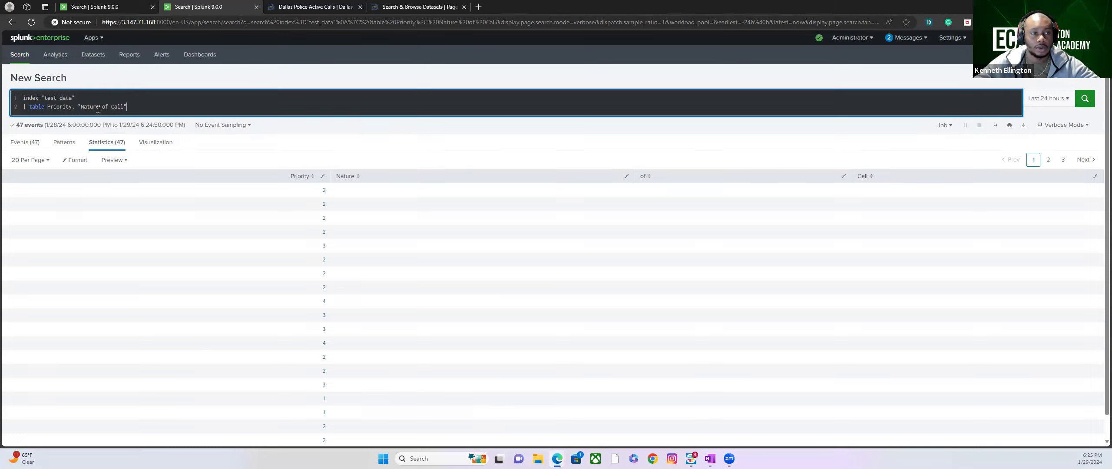
pyautogui.press('Return')
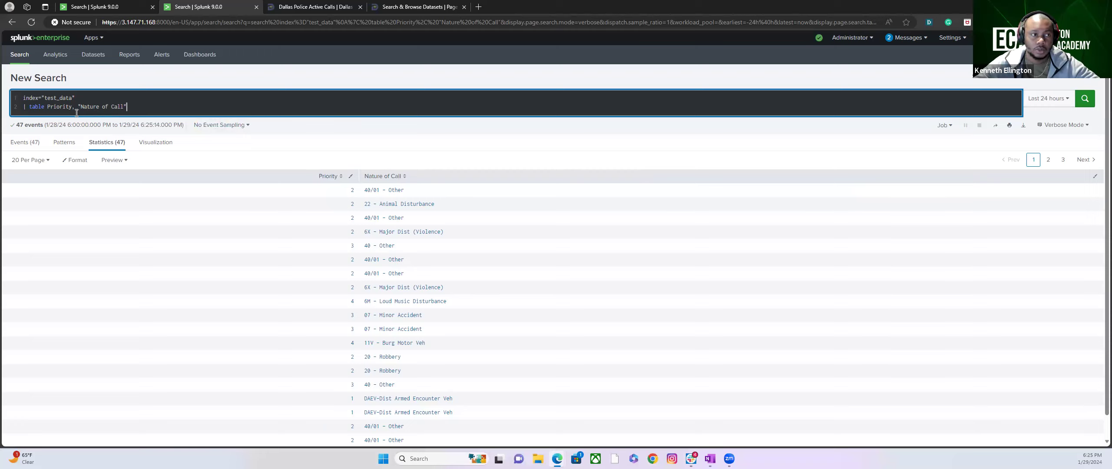
# Reorder the table line to "Nature of Call", Priority and rerun the search
pyautogui.moveTo(77, 113); pyautogui.dragTo(48, 113)
pyautogui.hotkey('ctrl', 'c')
pyautogui.press('BackSpace')
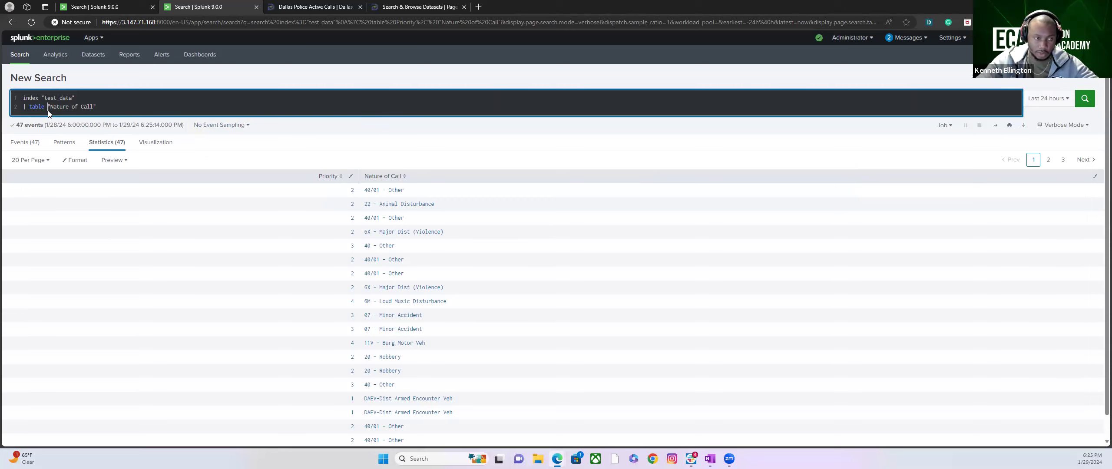
pyautogui.click(155, 107)
pyautogui.hotkey('ctrl', 'v')
pyautogui.press('BackSpace')
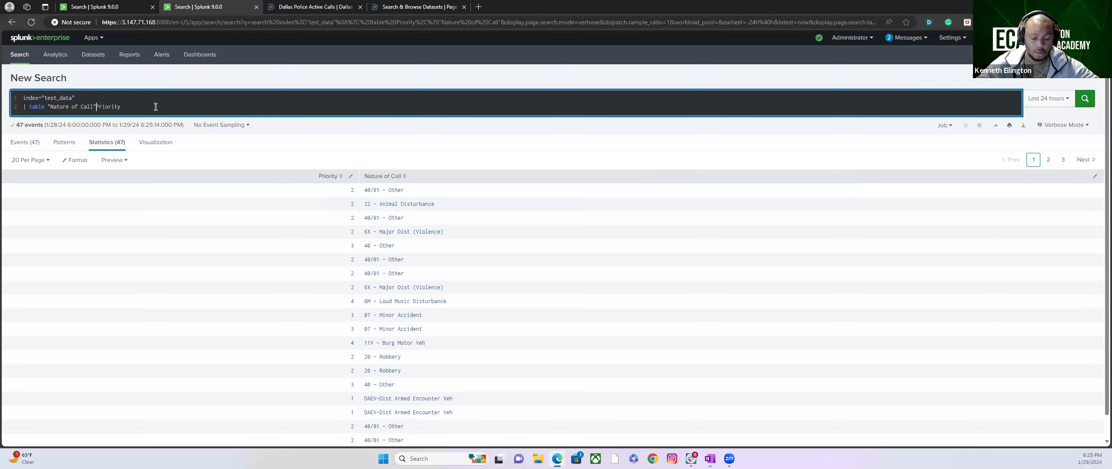
pyautogui.write(',')
pyautogui.press('Return')
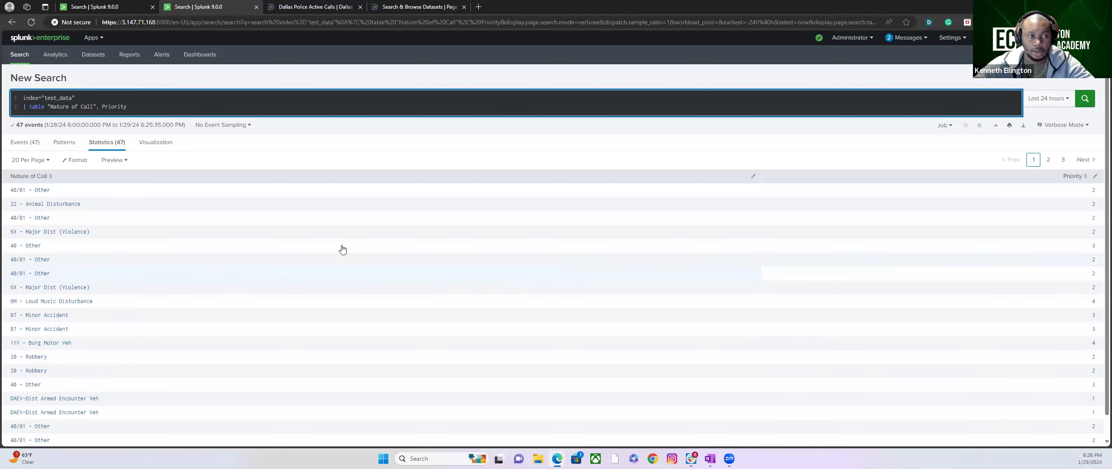
# Add the line "| sort -Priority" to the query, run it and look over the sorted table
pyautogui.click(148, 110)
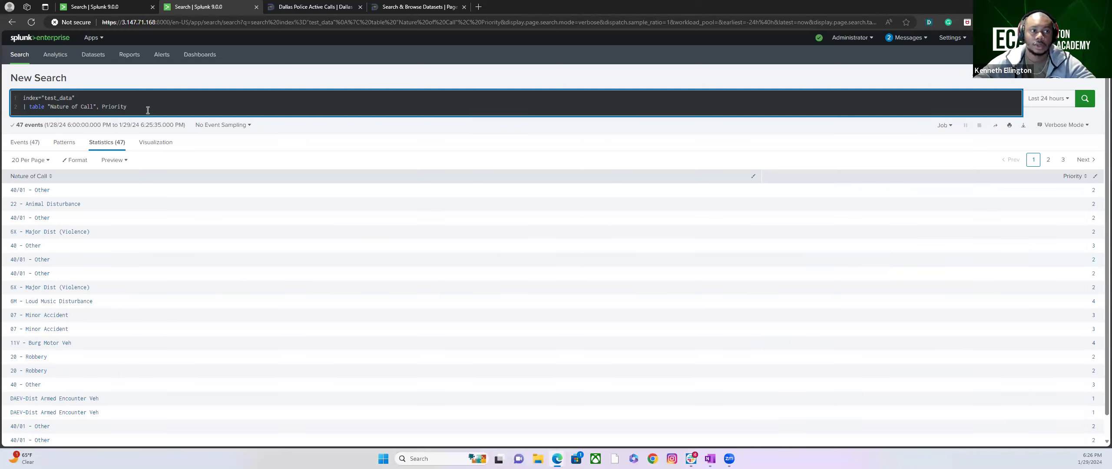
pyautogui.hotkey('shift', 'Return')
pyautogui.write('| sort ')
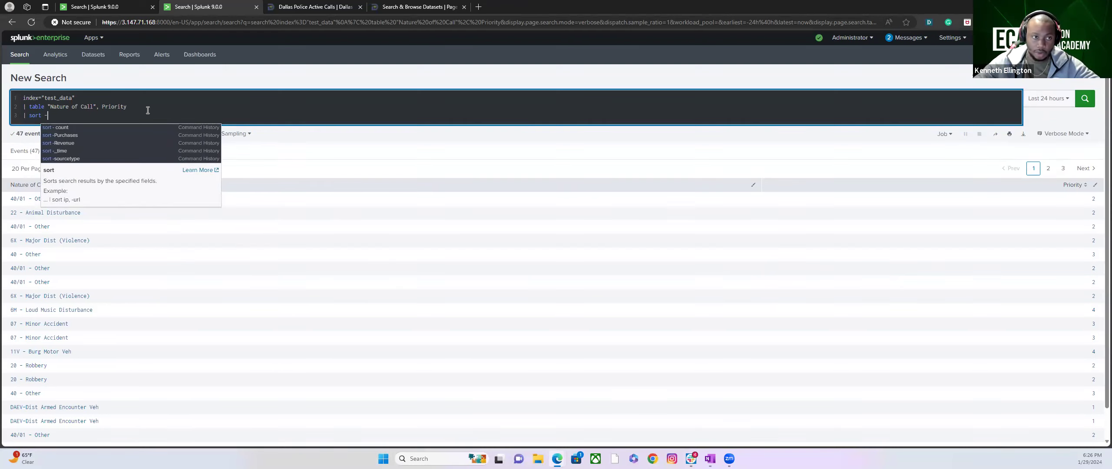
pyautogui.write('-Priority')
pyautogui.press('Return')
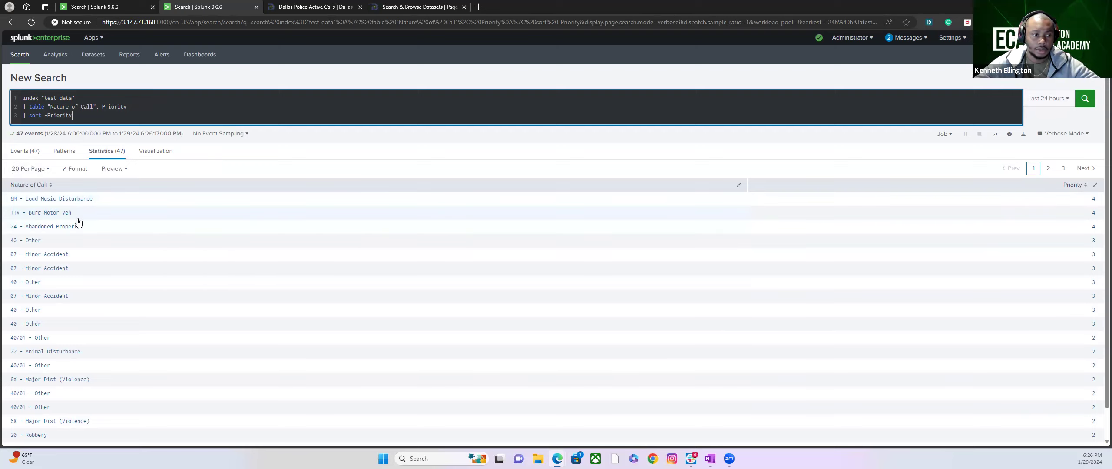
pyautogui.scroll(-1, 85, 215)
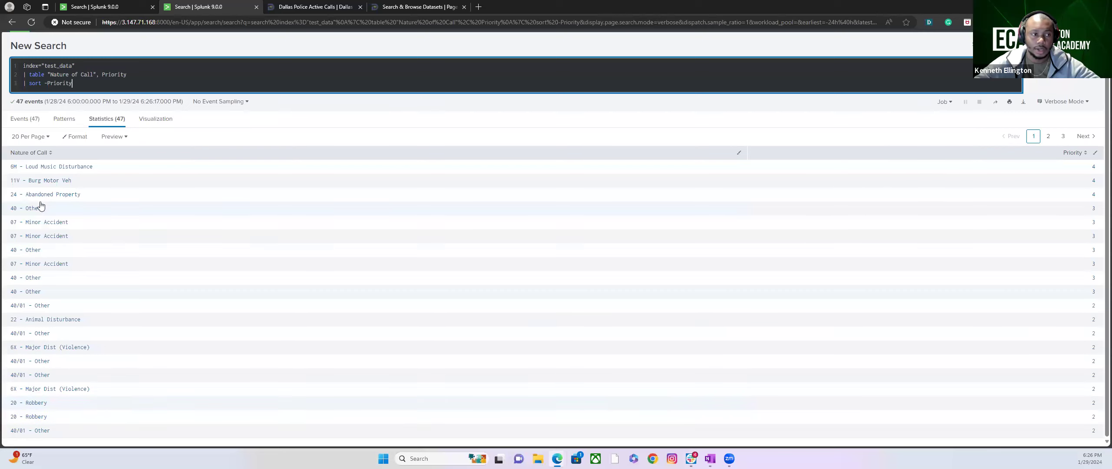
pyautogui.scroll(1, 47, 182)
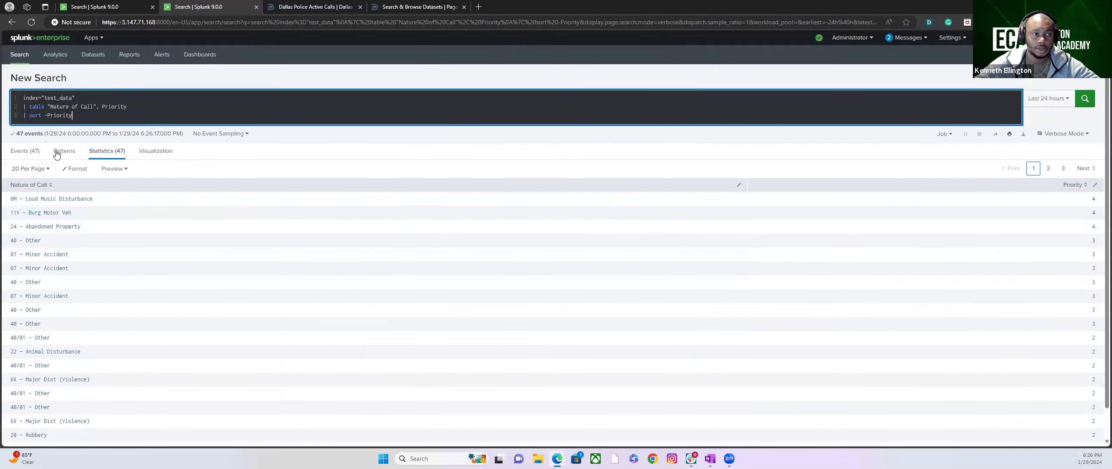
# Change the sort line to ascending order with "sort + Priority" and rerun the search
pyautogui.click(49, 117)
pyautogui.press('BackSpace')
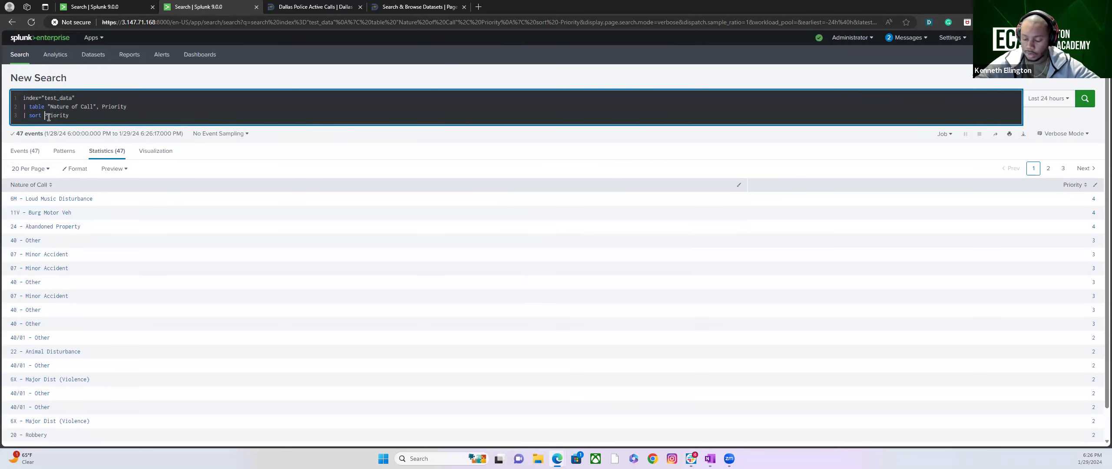
pyautogui.write('+')
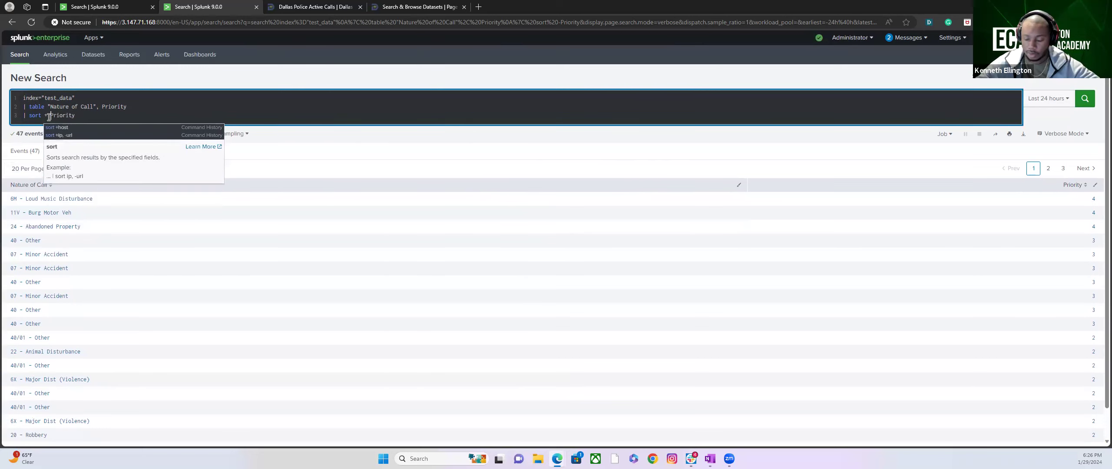
pyautogui.press('Return')
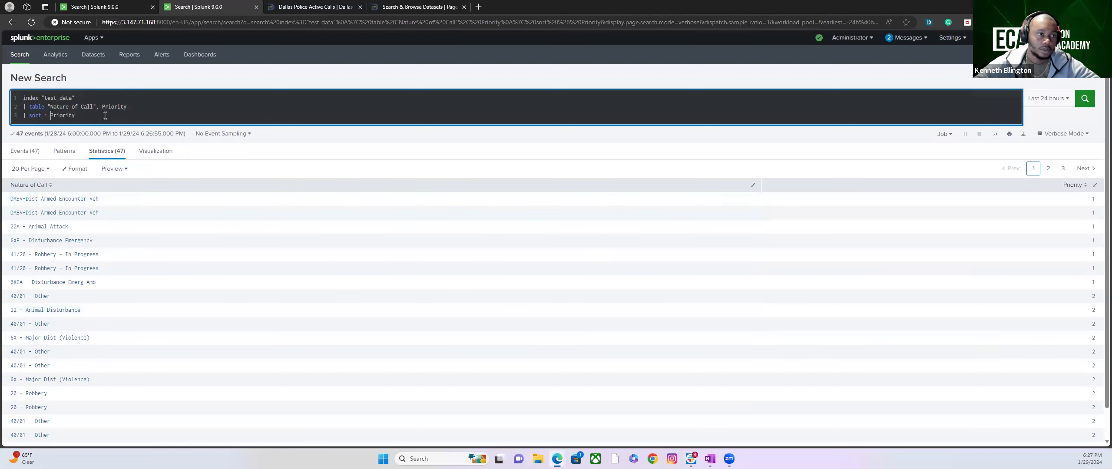
# Return to the search's event list and view the value summary of the Block field
pyautogui.click(18, 155)
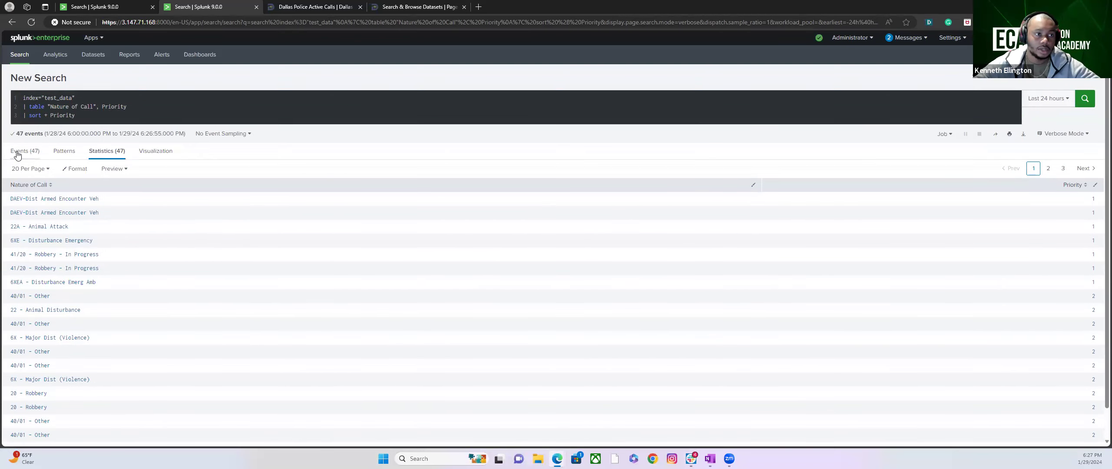
pyautogui.scroll(-2, 91, 270)
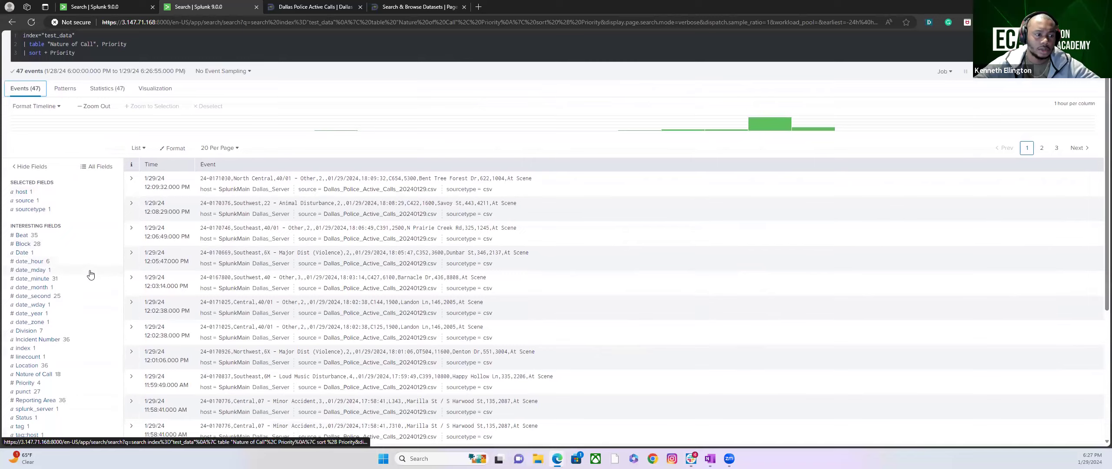
pyautogui.scroll(-2, 90, 273)
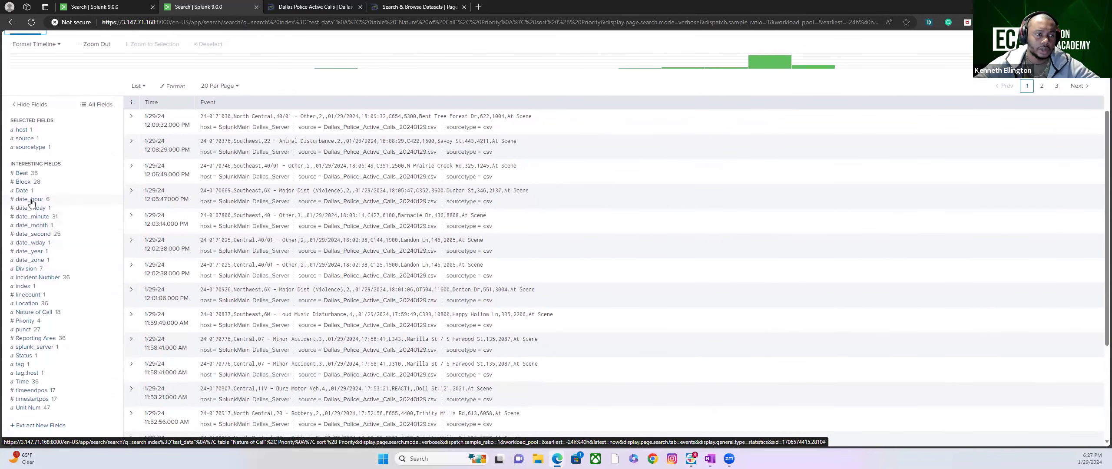
pyautogui.click(24, 183)
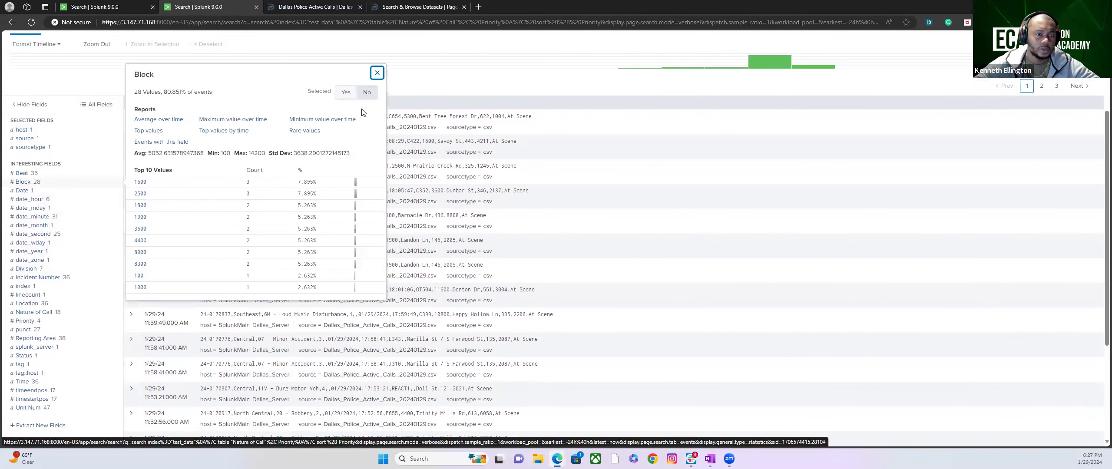
# Add the Block field between "Nature of Call" and Priority in the table line, rerun the search and look over the results
pyautogui.moveTo(155, 78); pyautogui.dragTo(143, 82)
pyautogui.rightClick(144, 74)
pyautogui.click(152, 84)
pyautogui.scroll(3, 102, 107)
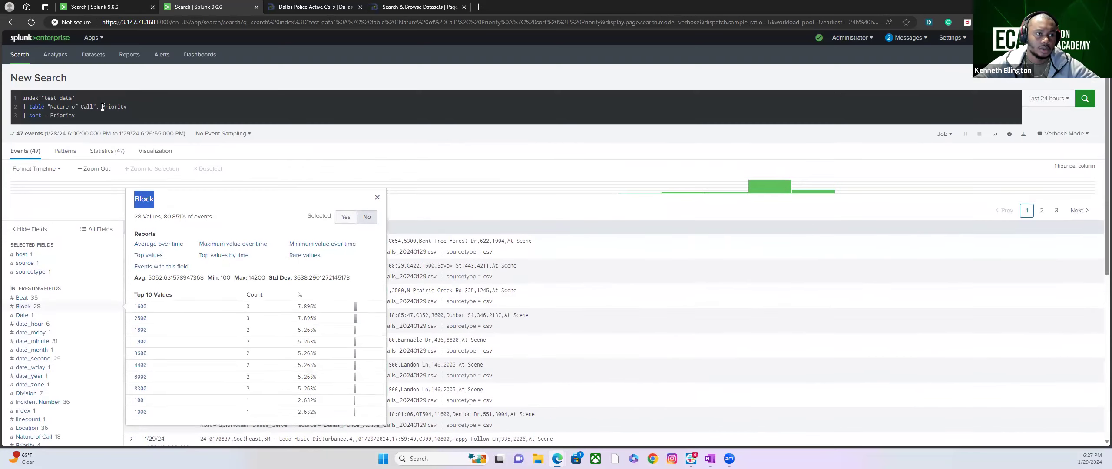
pyautogui.click(133, 106)
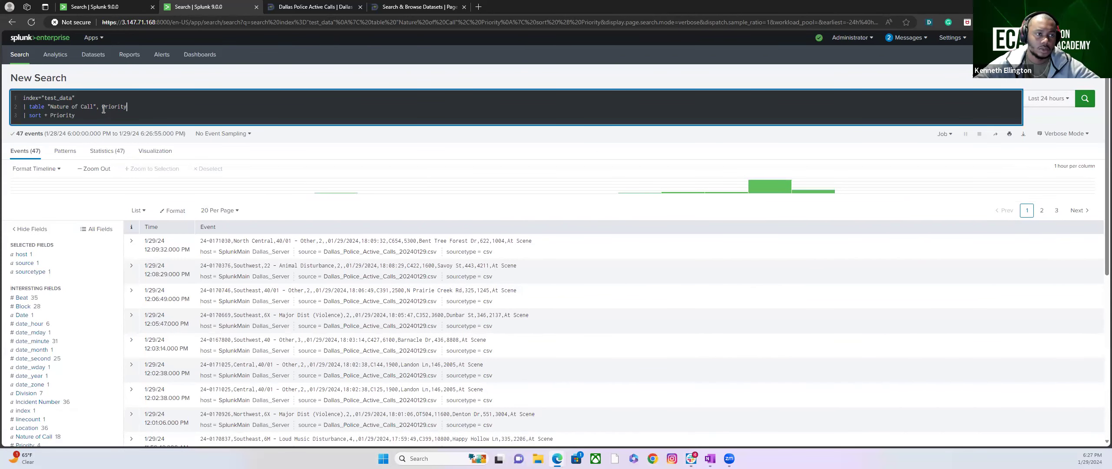
pyautogui.click(101, 109)
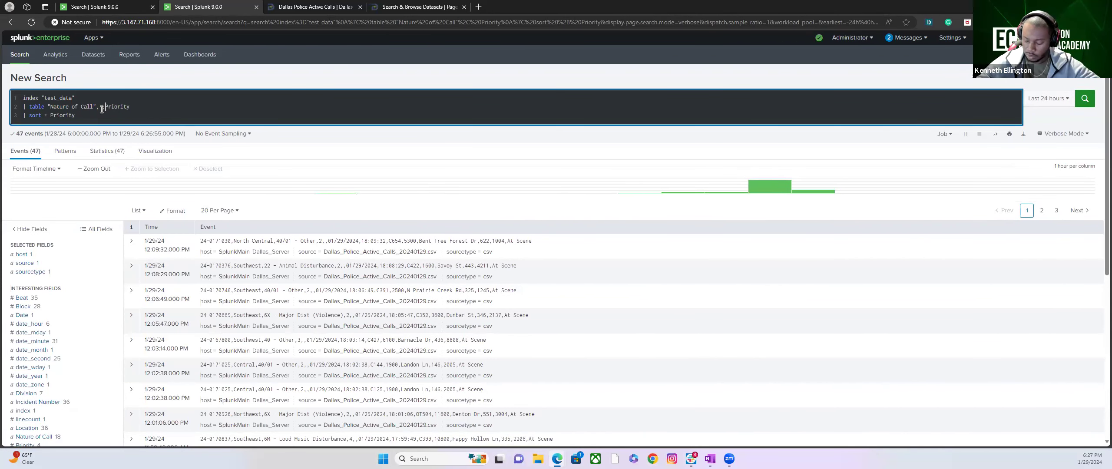
pyautogui.write('Block ,')
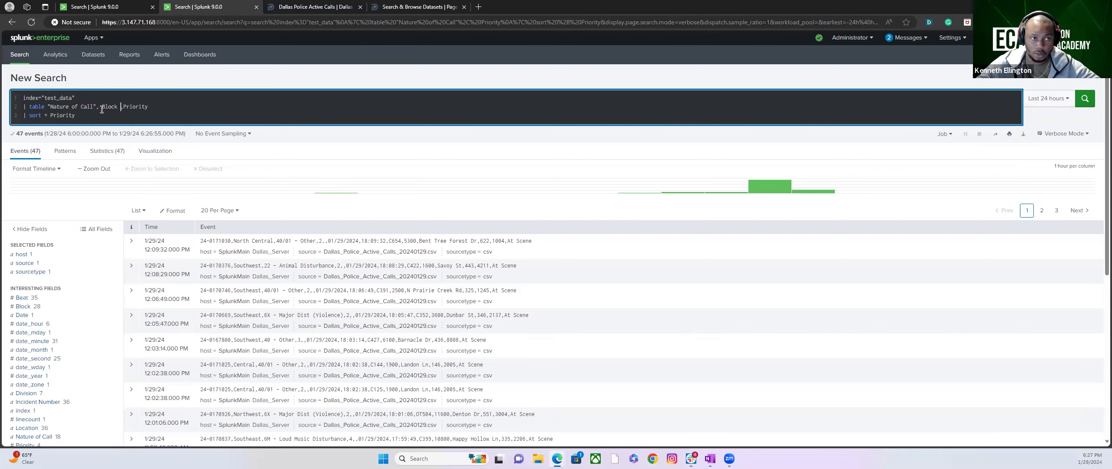
pyautogui.press('Return')
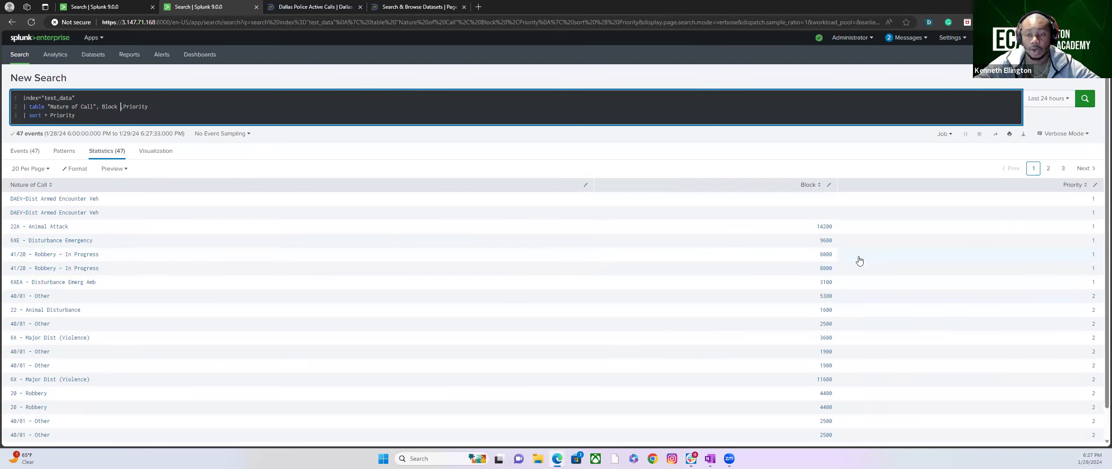
pyautogui.scroll(-1, 841, 321)
pyautogui.scroll(1, 842, 327)
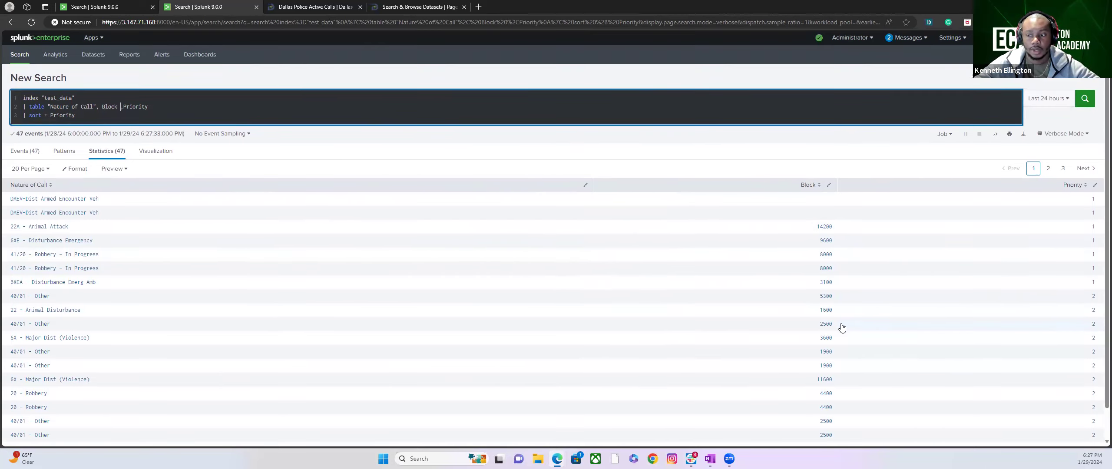
pyautogui.scroll(-1, 842, 327)
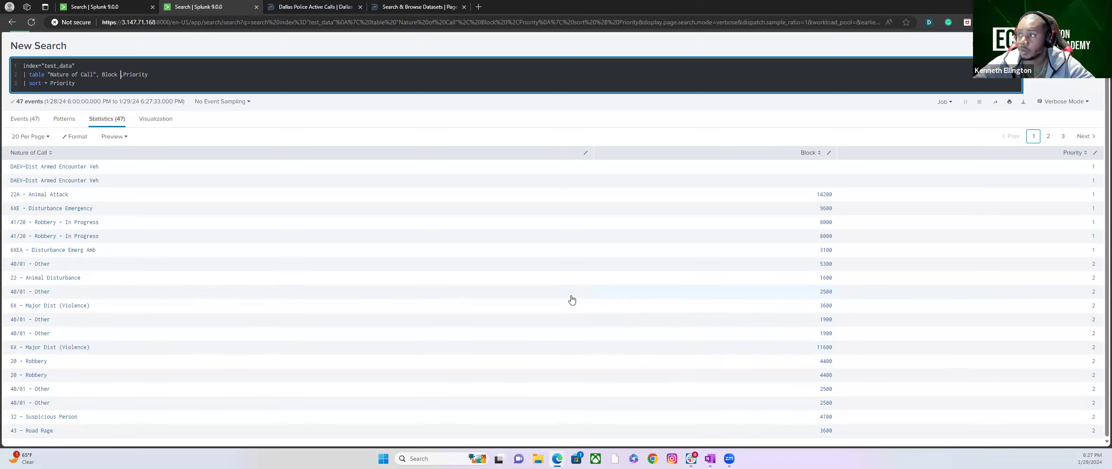
pyautogui.scroll(1, 139, 104)
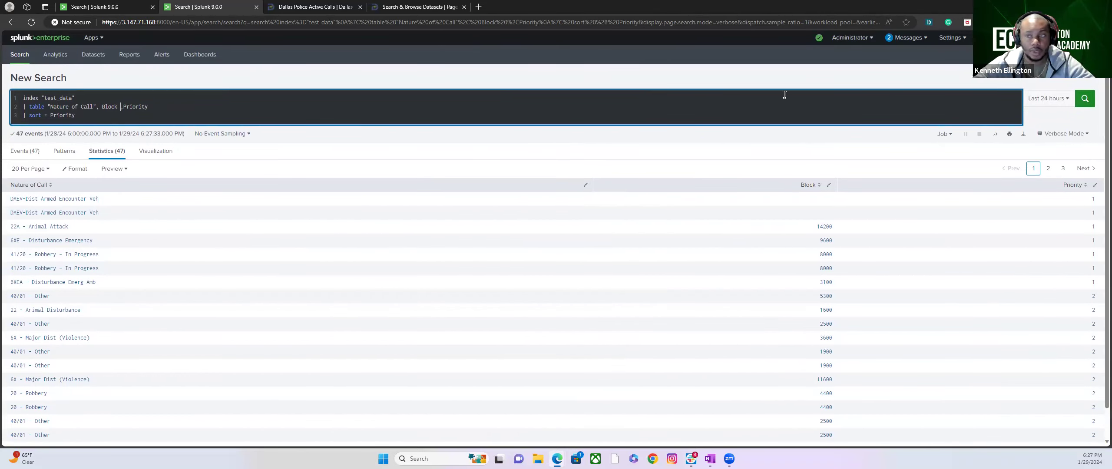
# Start saving the table to a new dashboard titled "Police Data For Dallas" with the description "Overview of Police Incidents in the City of Dallas"
pyautogui.click(984, 78)
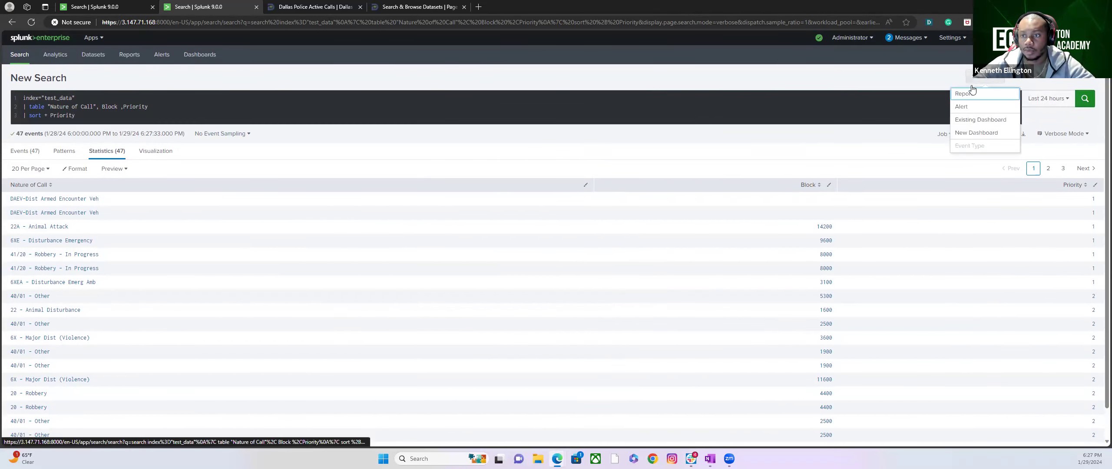
pyautogui.click(976, 133)
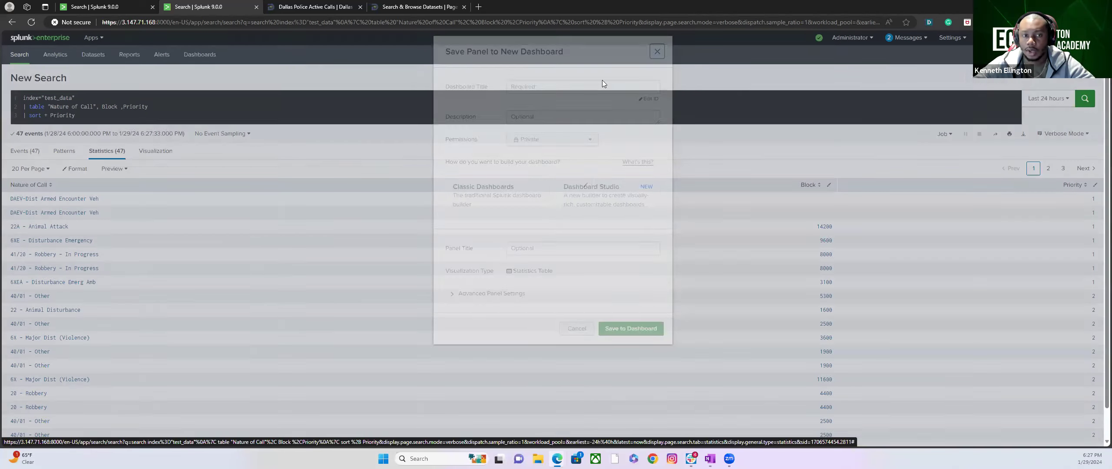
pyautogui.click(534, 99)
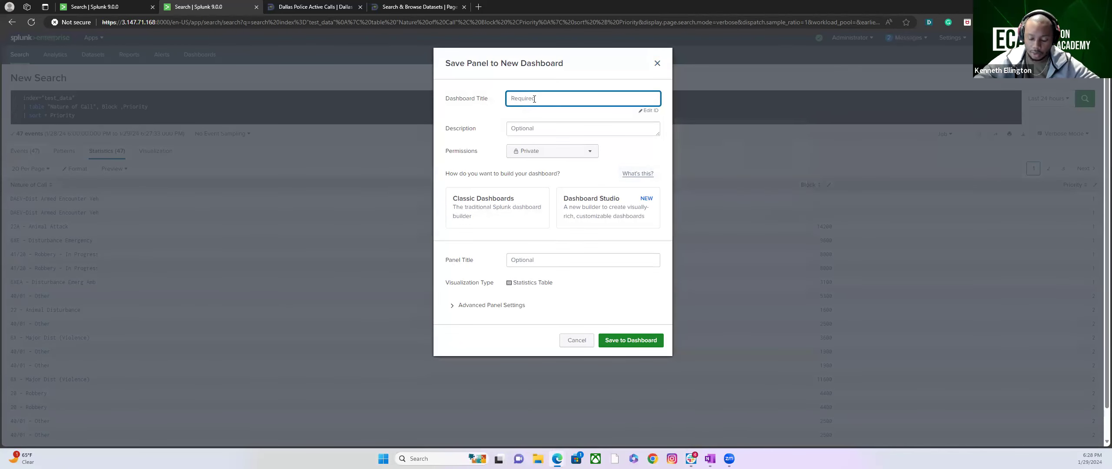
pyautogui.write('Plo')
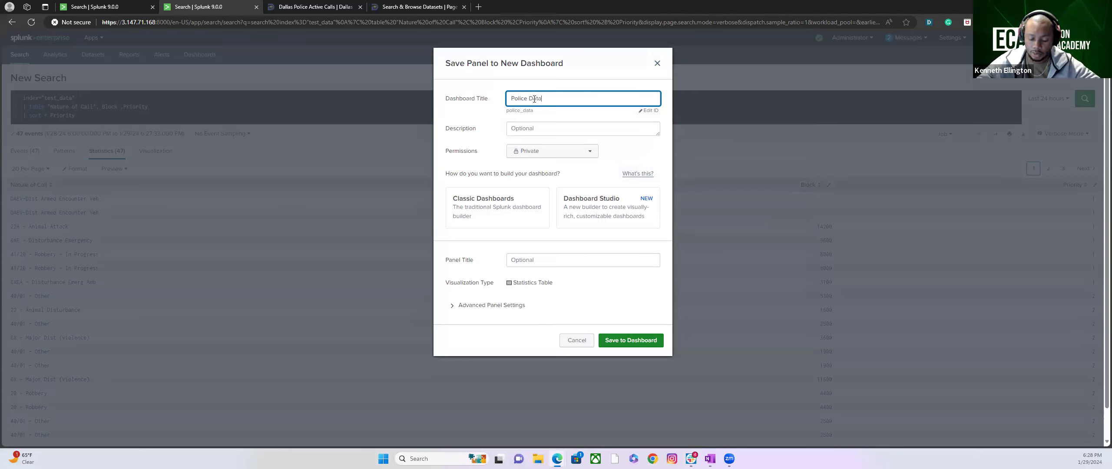
pyautogui.write('For Dallas')
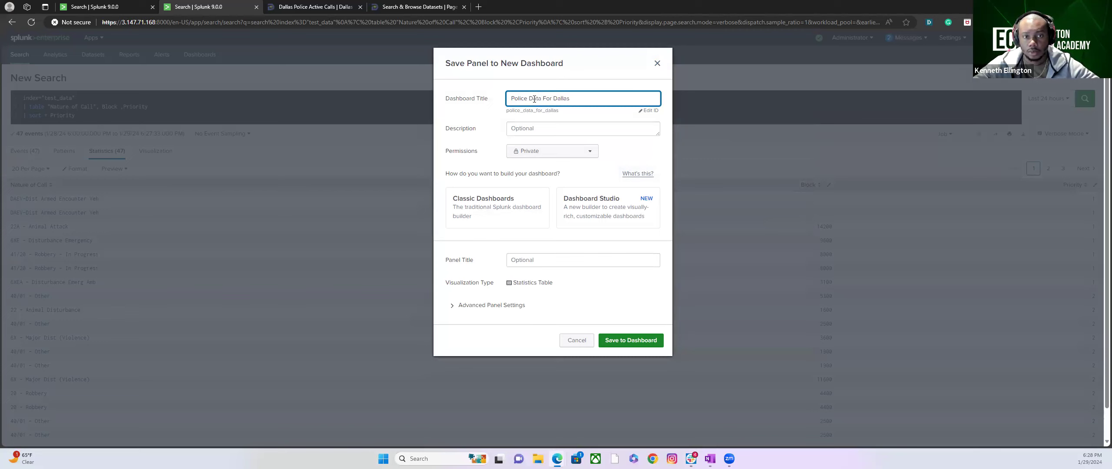
pyautogui.click(534, 132)
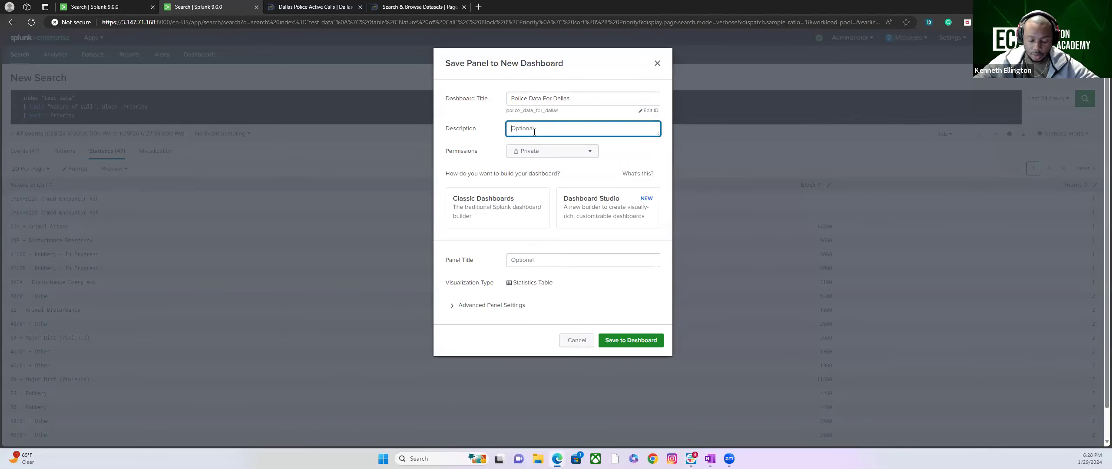
pyautogui.write('OVer')
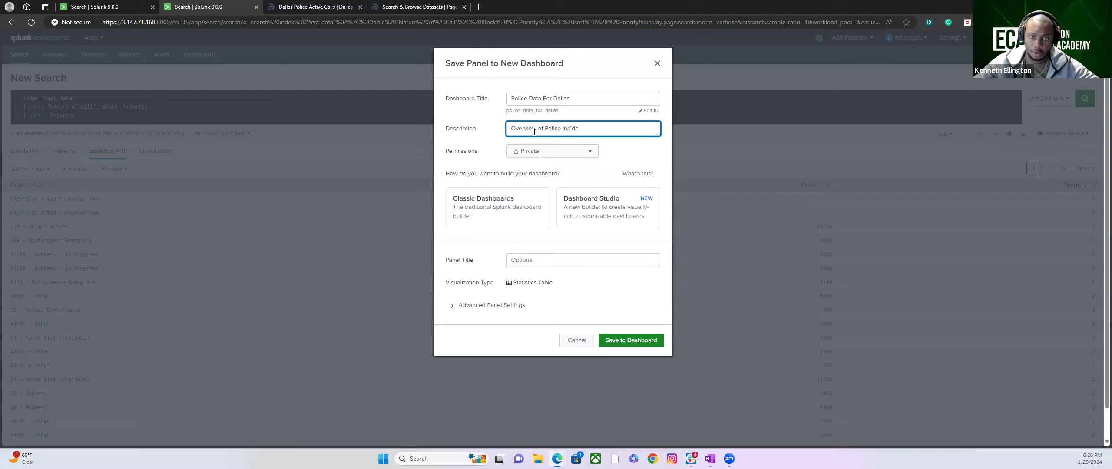
pyautogui.write('the ')
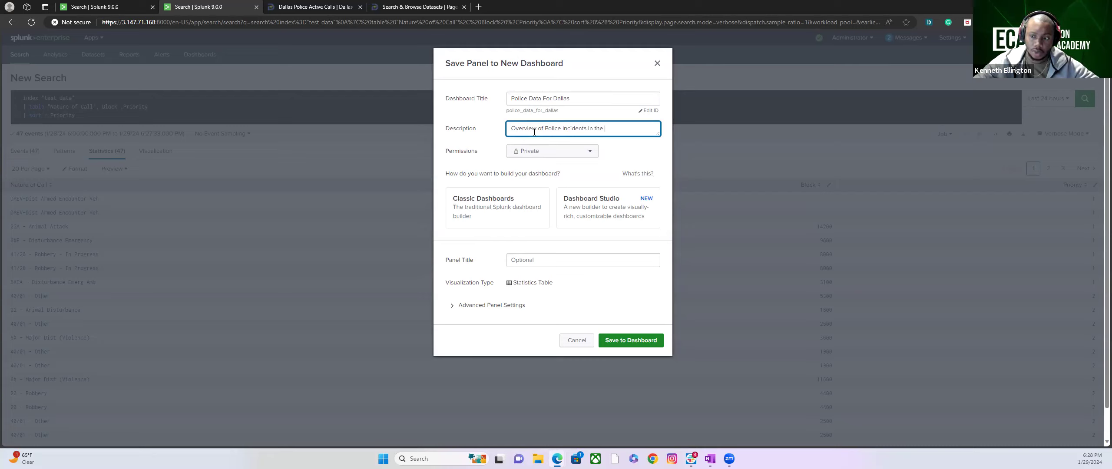
pyautogui.write('City of Dallas')
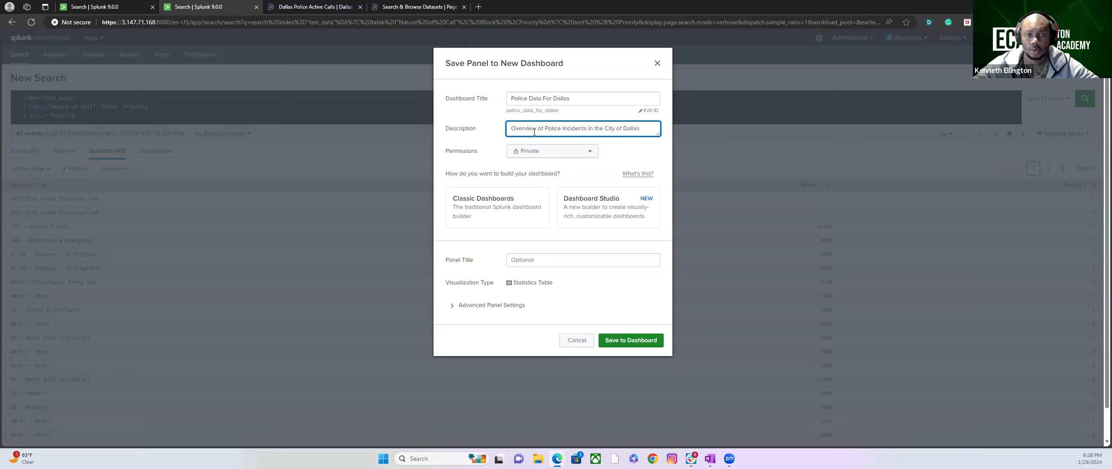
# Choose Classic Dashboards, title the panel "Priority Level by Block and Type of Incident", and save it to the dashboard for viewing
pyautogui.click(505, 212)
pyautogui.click(545, 260)
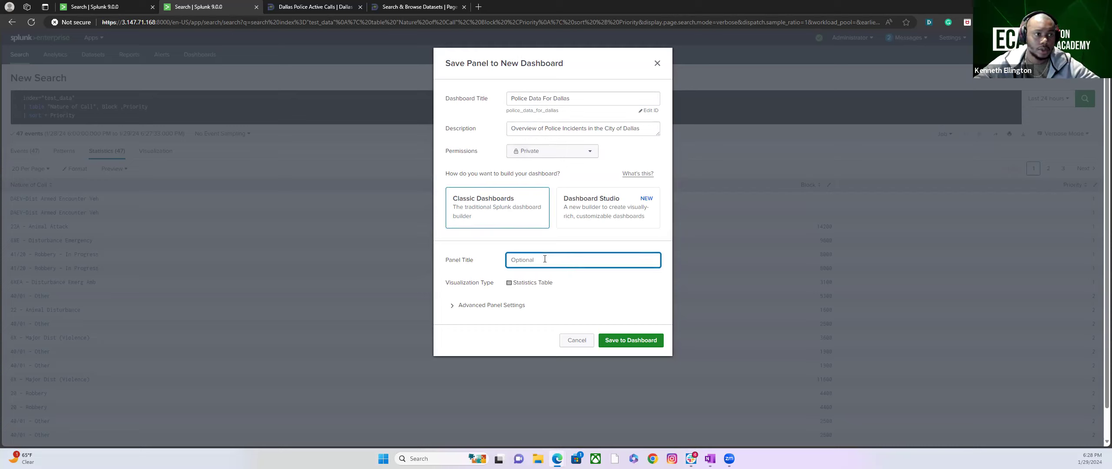
pyautogui.write('Prioty')
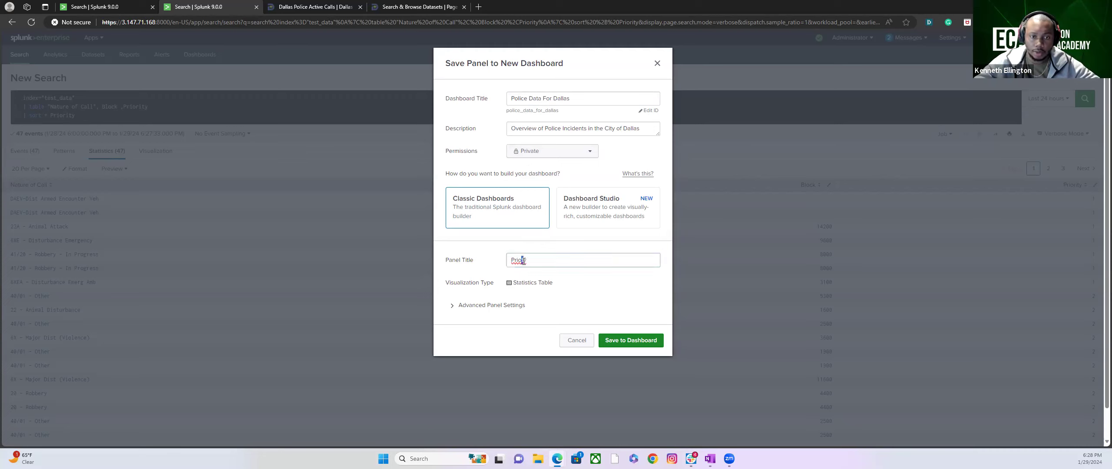
pyautogui.rightClick(526, 260)
pyautogui.click(530, 261)
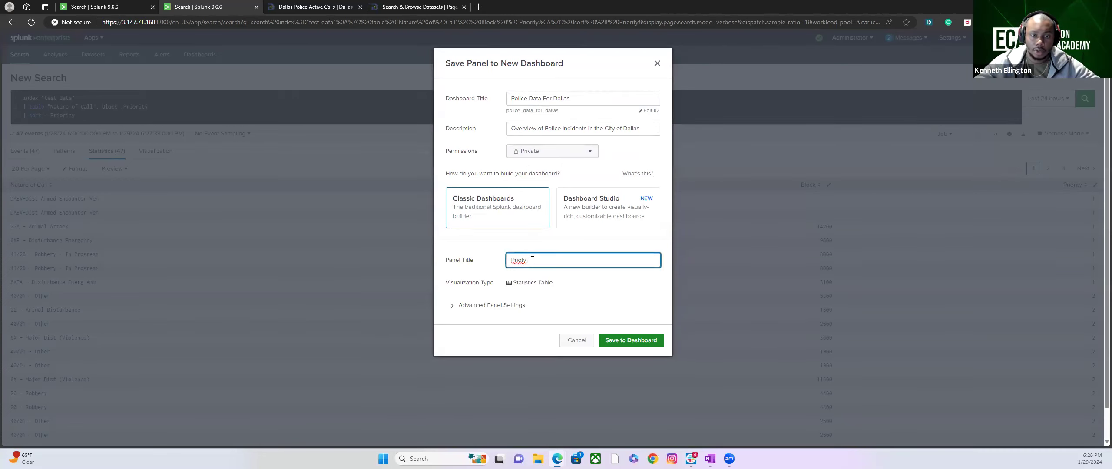
pyautogui.press('BackSpace')
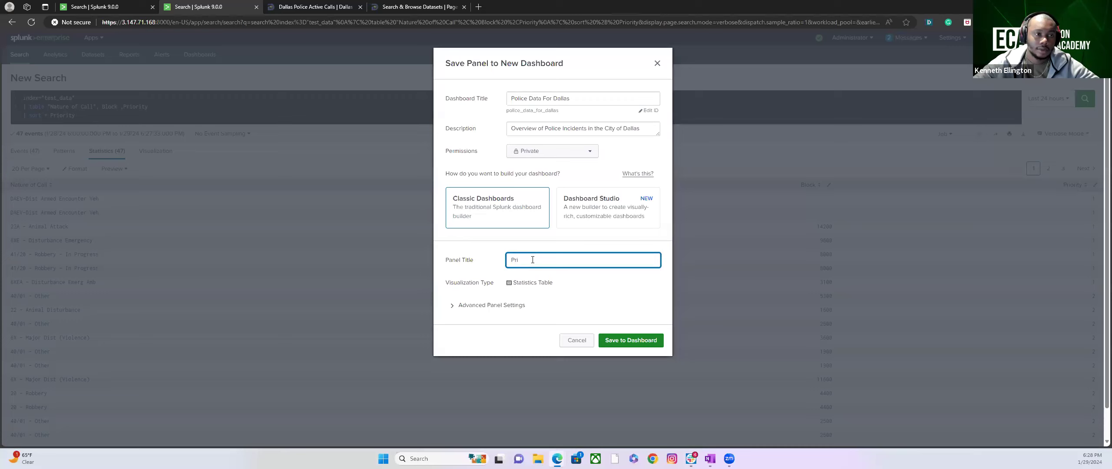
pyautogui.write('ity')
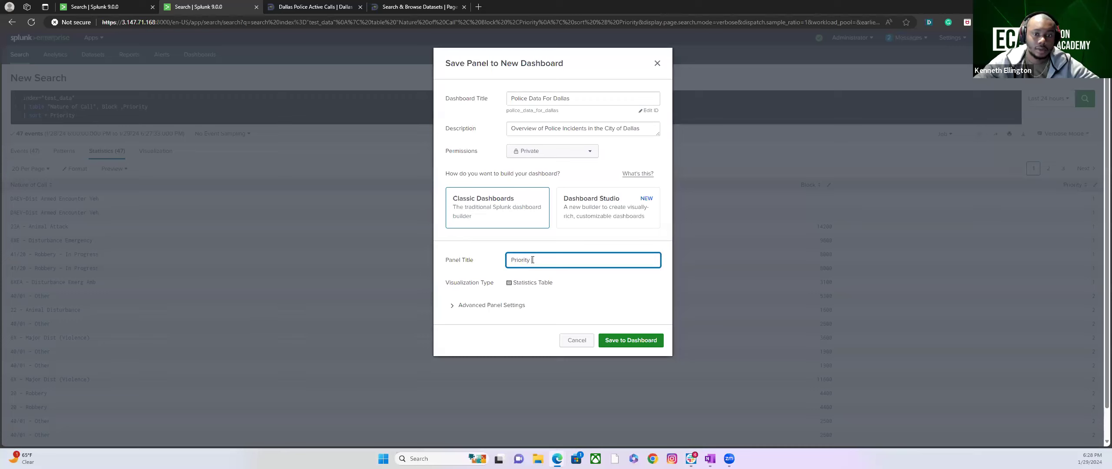
pyautogui.write(' Leve')
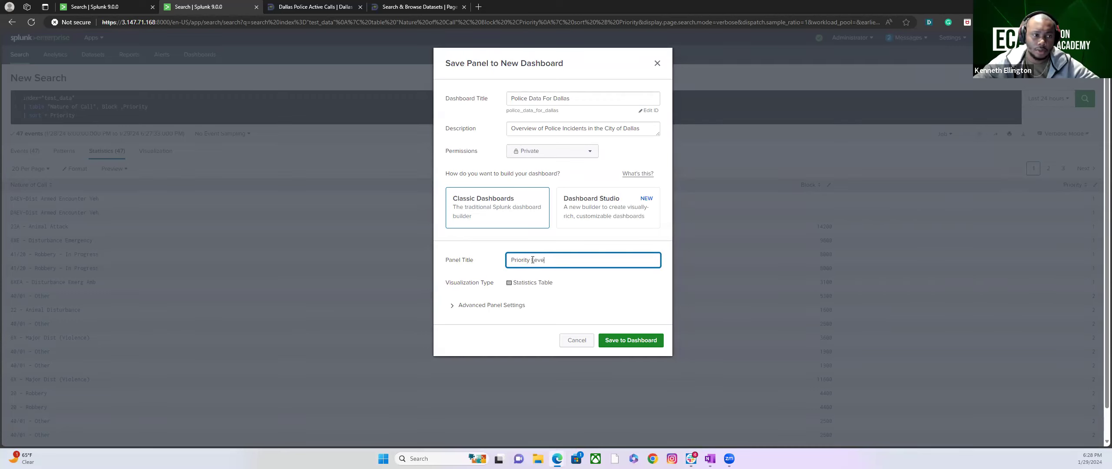
pyautogui.write('l by ')
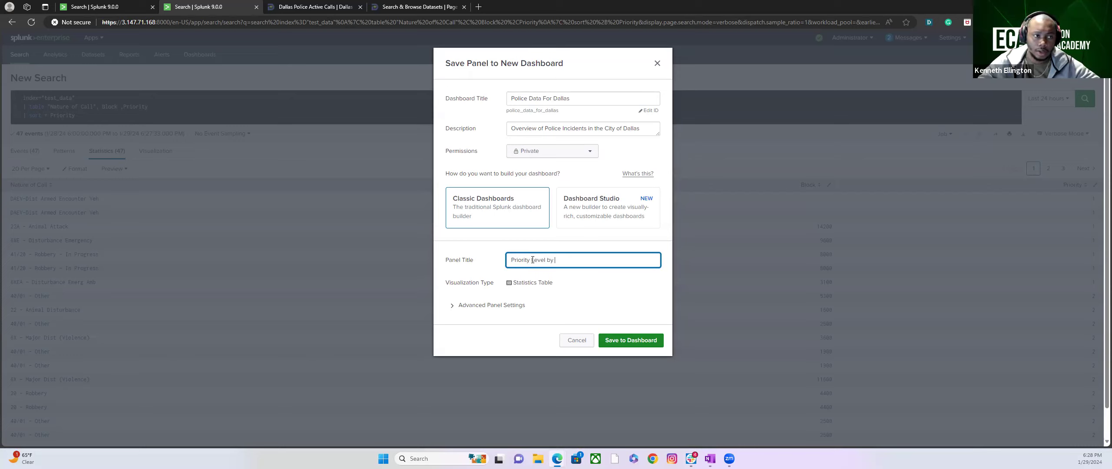
pyautogui.write('Block an')
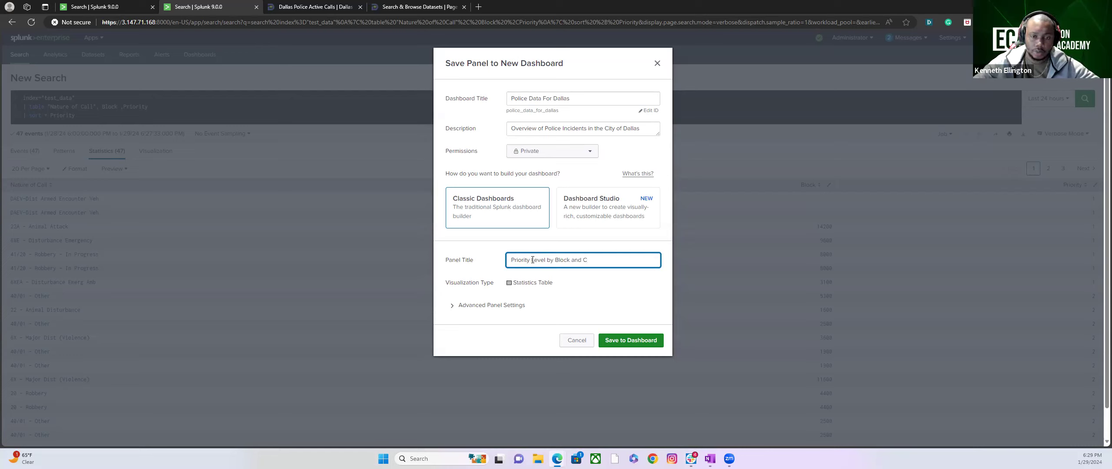
pyautogui.write('d Tye')
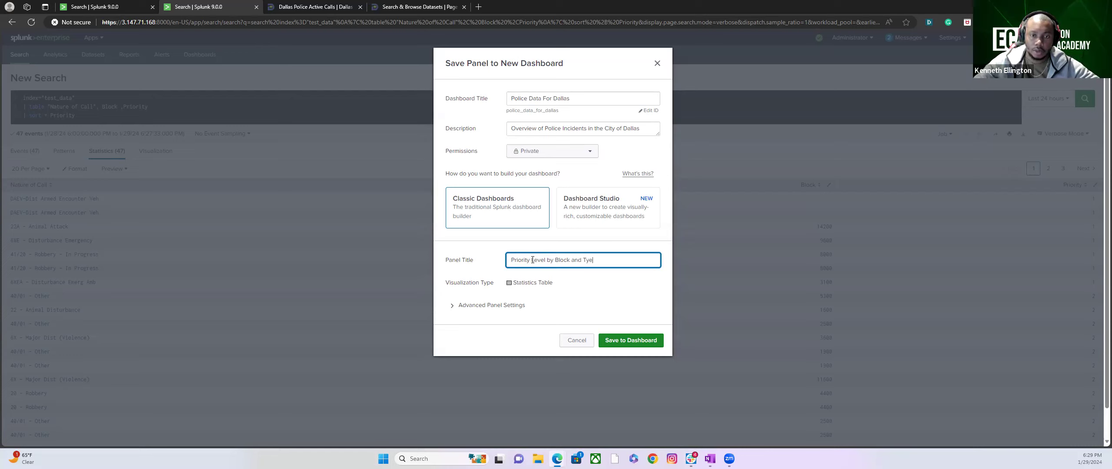
pyautogui.press('BackSpace')
pyautogui.write('pe of Incident')
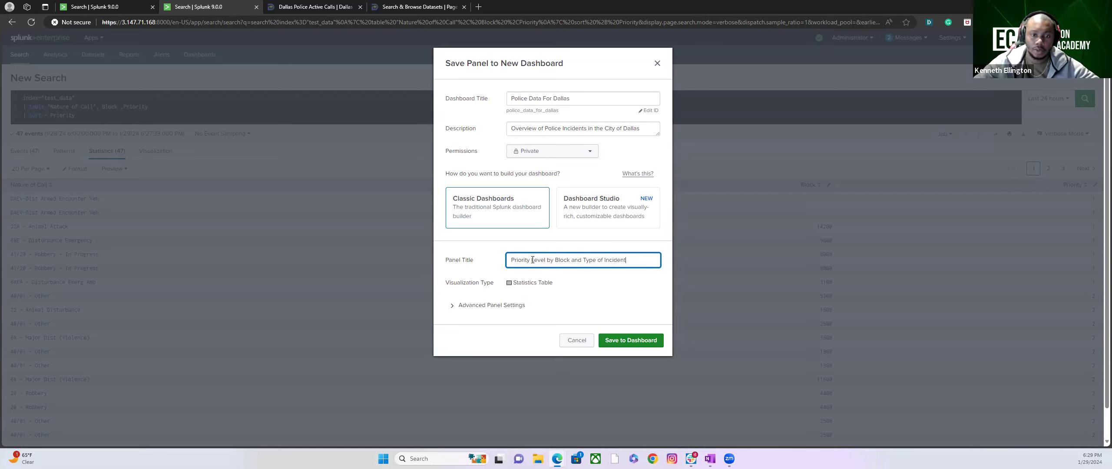
pyautogui.click(628, 343)
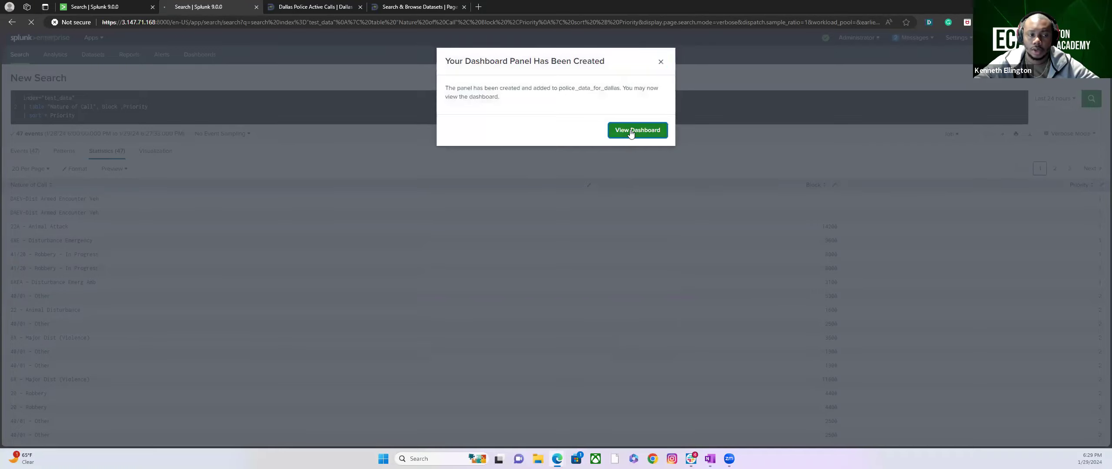
pyautogui.click(629, 130)
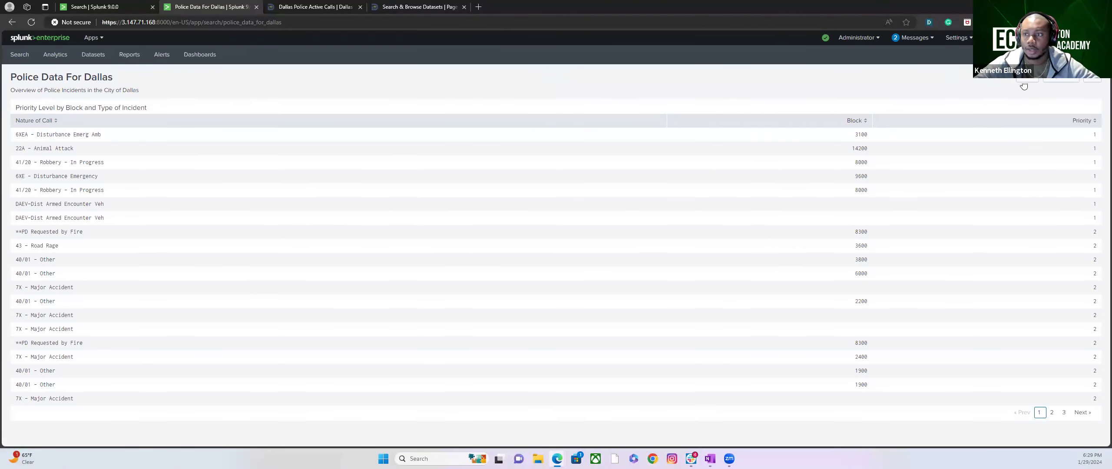
# Switch the Police Data For Dallas dashboard to the dark theme and save it
pyautogui.click(1025, 84)
pyautogui.click(654, 126)
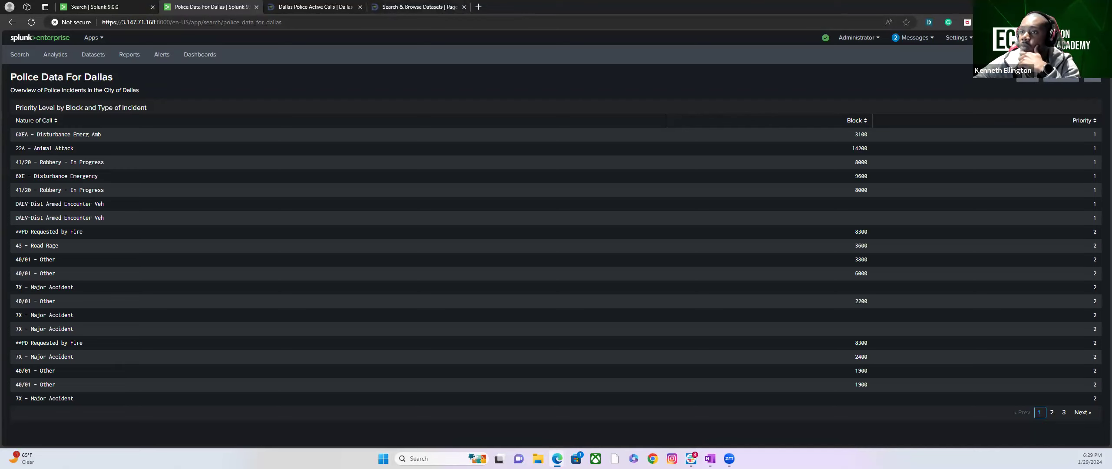
pyautogui.click(710, 459)
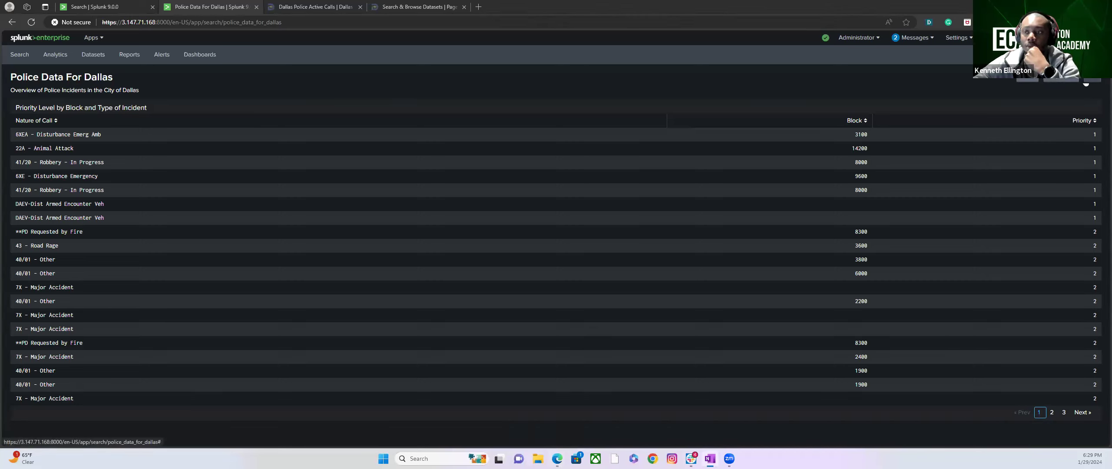
# Reopen the dashboard for editing and change the "Priority Level by Block and Type of Incident" panel to a line chart
pyautogui.click(1033, 81)
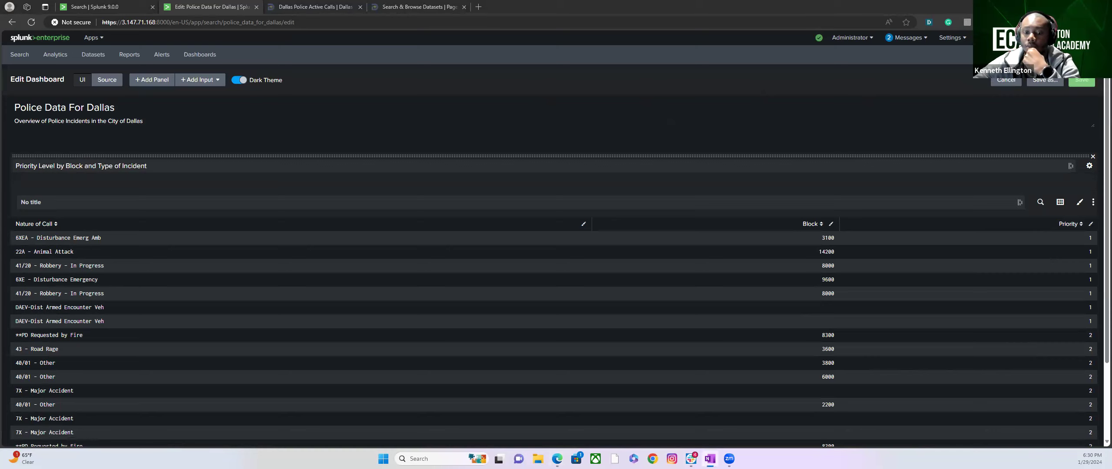
pyautogui.moveTo(709, 459)
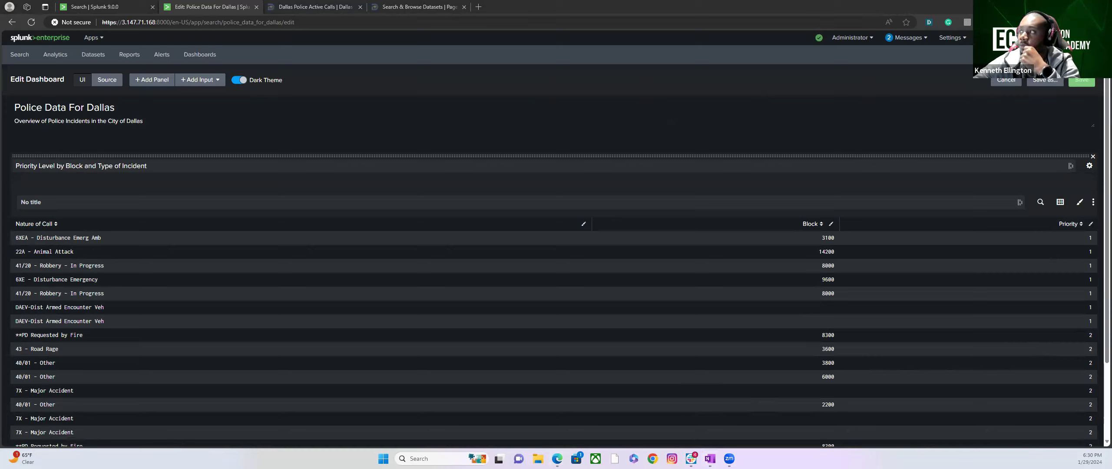
pyautogui.click(1060, 202)
pyautogui.click(1002, 240)
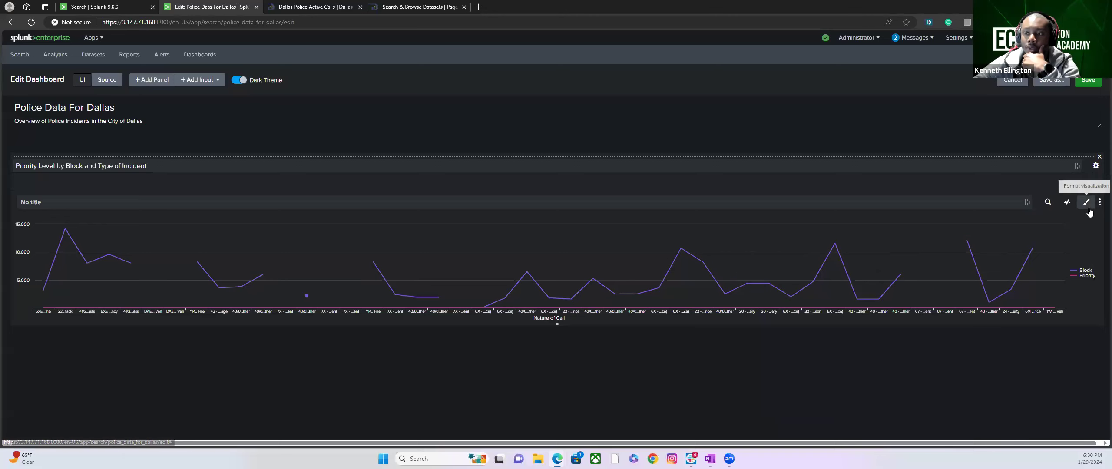
# Change the "Priority Level by Block and Type of Incident" panel to a statistics table and save the dashboard
pyautogui.click(1067, 204)
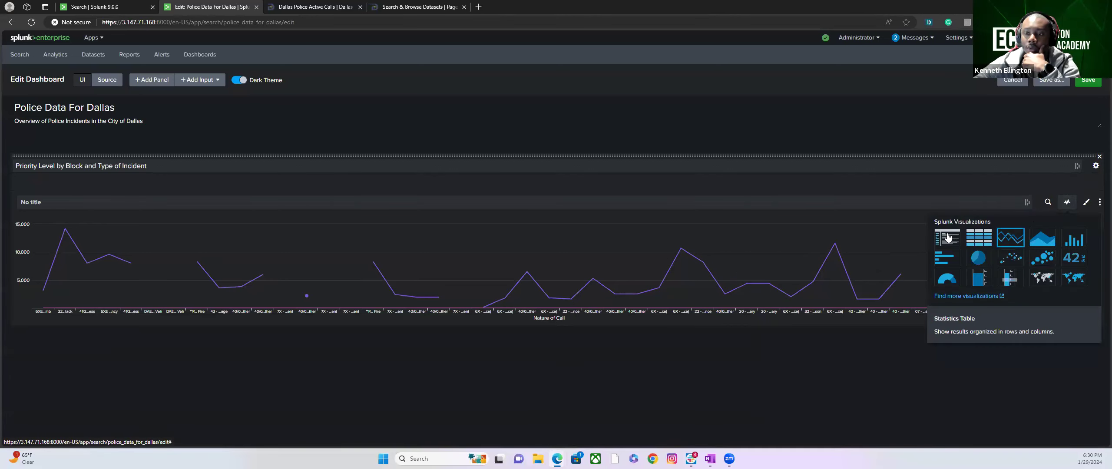
pyautogui.click(948, 237)
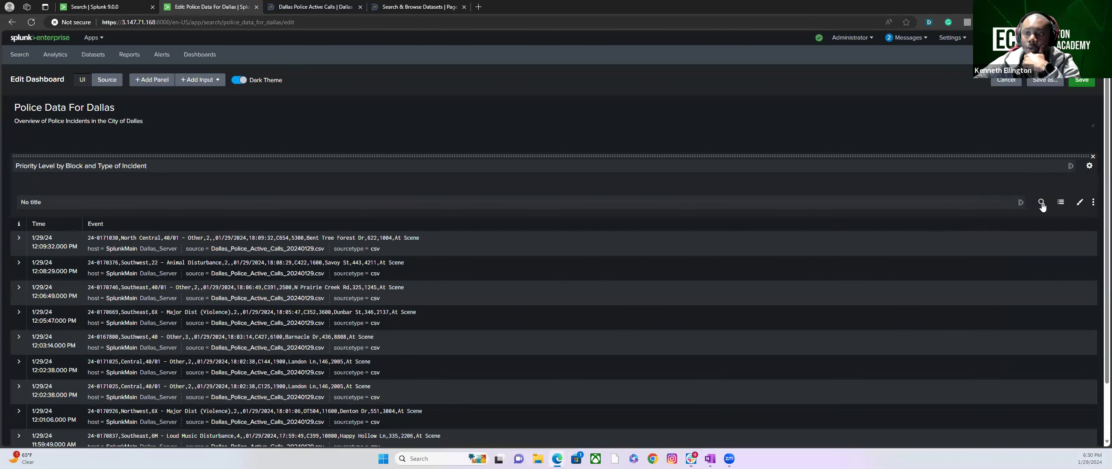
pyautogui.click(1060, 202)
pyautogui.click(972, 232)
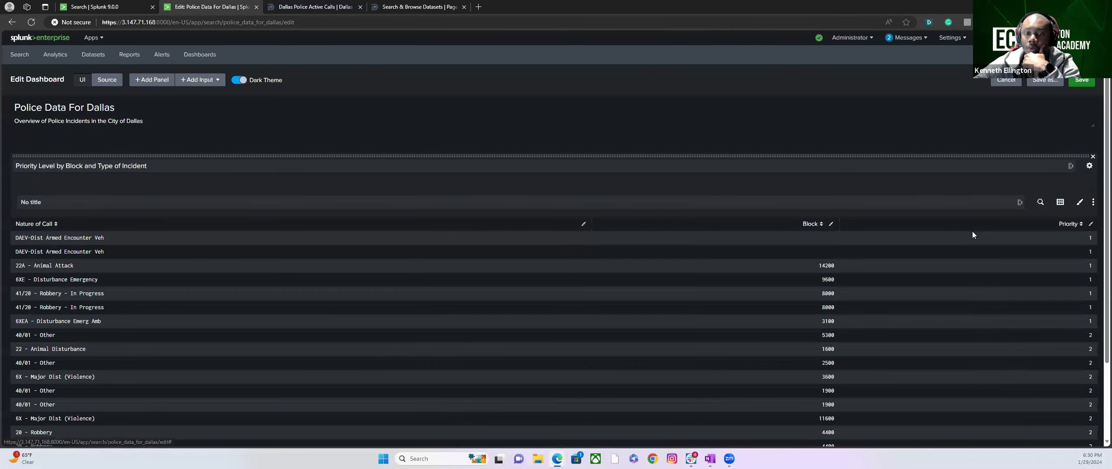
pyautogui.click(1080, 81)
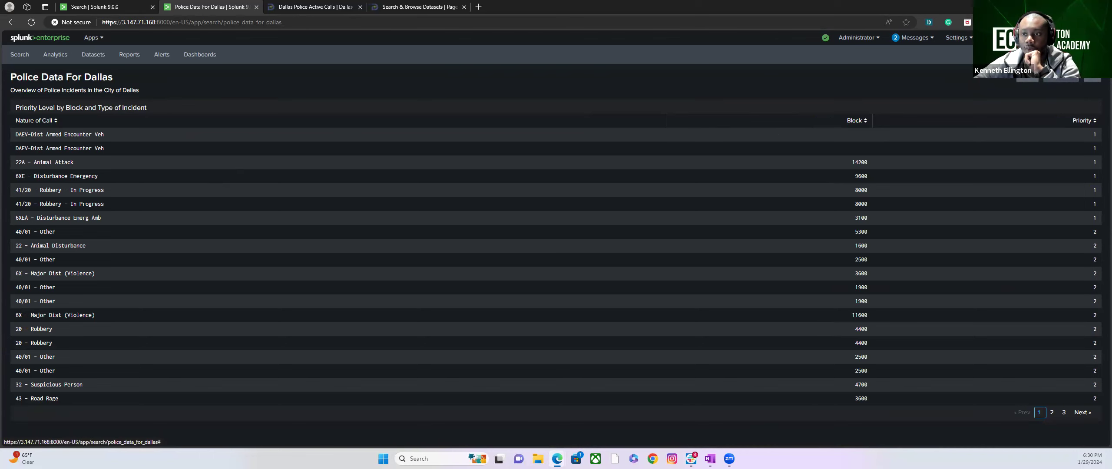
# Reopen the dashboard for editing and look through the table panel's additional actions and panel settings
pyautogui.click(1027, 79)
pyautogui.click(1093, 202)
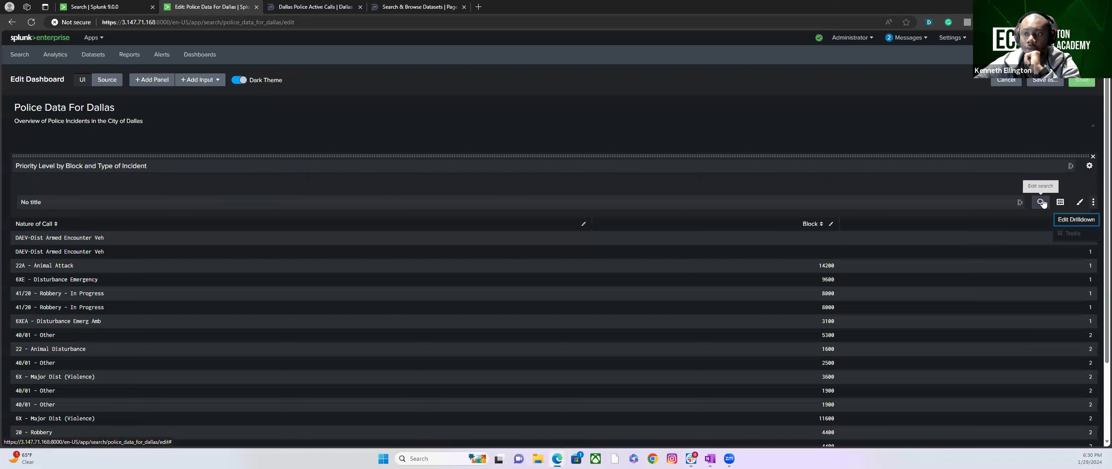
pyautogui.click(1090, 167)
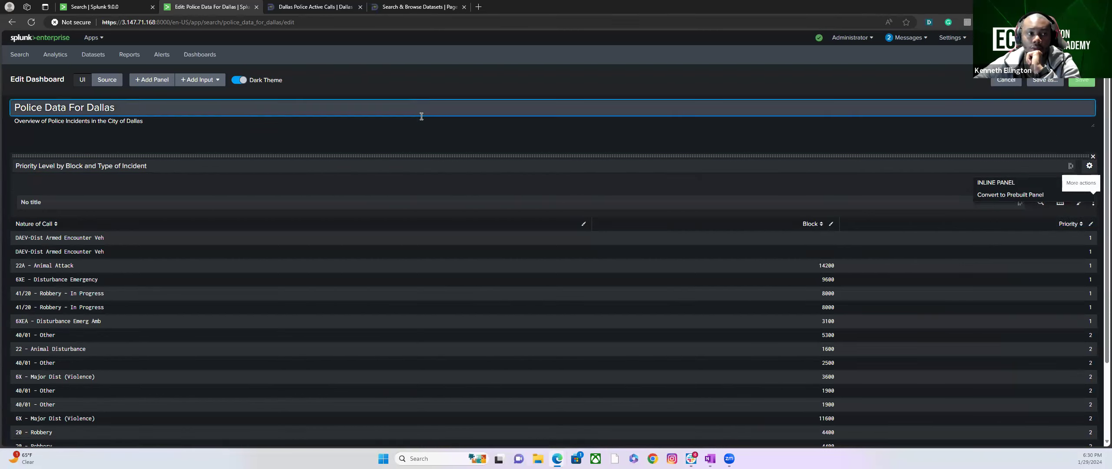
pyautogui.scroll(-2, 523, 197)
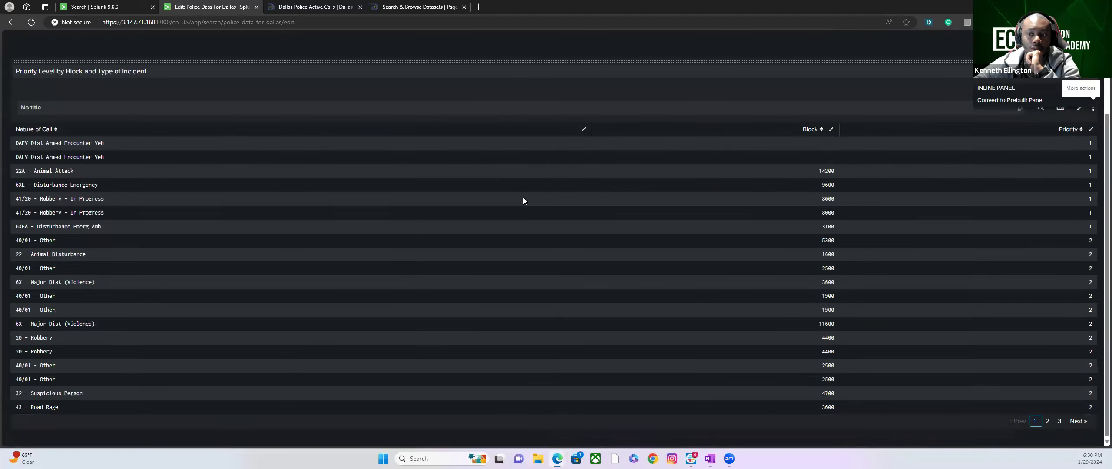
pyautogui.scroll(2, 522, 200)
pyautogui.click(918, 127)
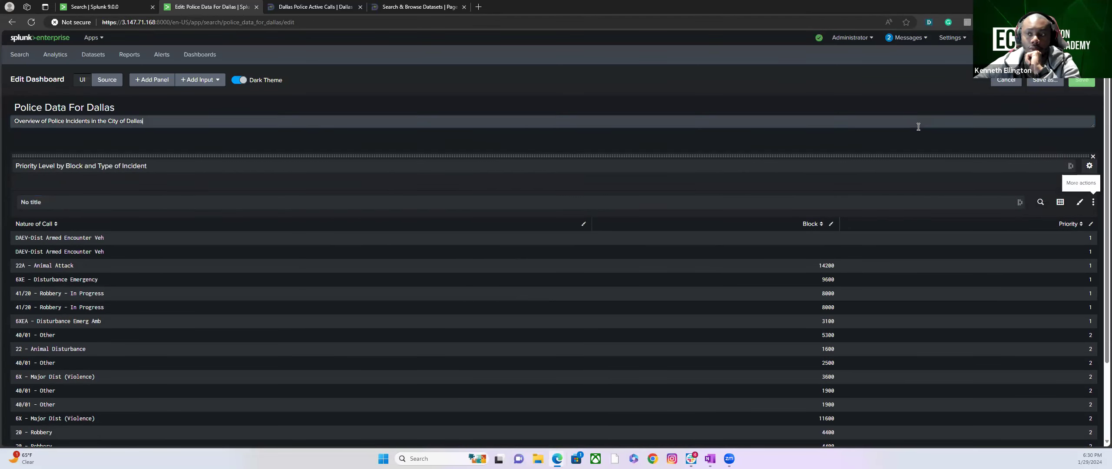
pyautogui.click(1088, 167)
pyautogui.click(1088, 167)
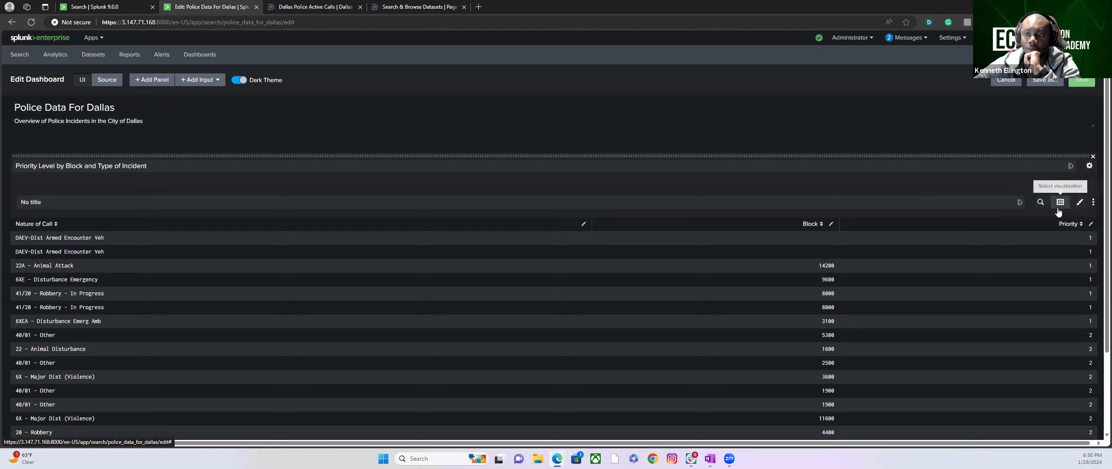
# Copy the full search string from the panel's search settings and close them without changes
pyautogui.click(1040, 202)
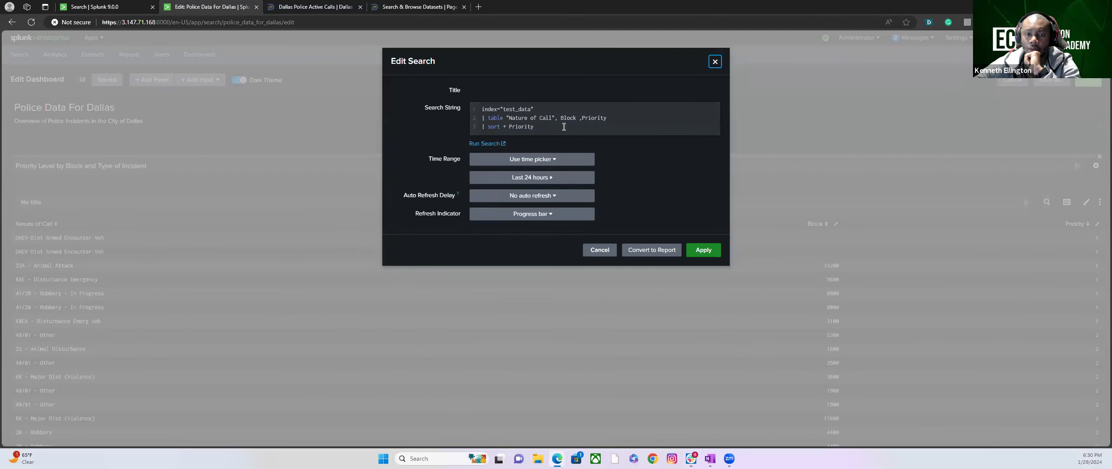
pyautogui.moveTo(567, 128); pyautogui.dragTo(481, 110)
pyautogui.rightClick(495, 112)
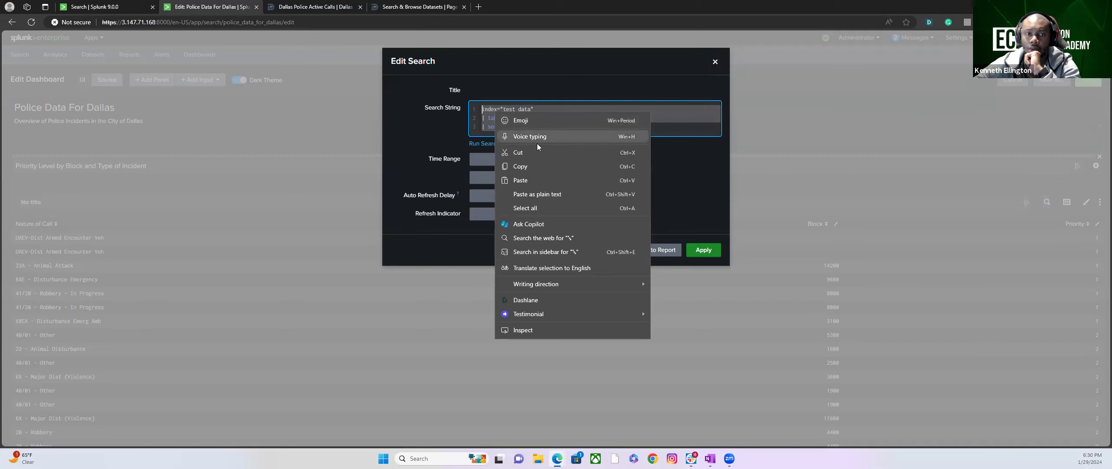
pyautogui.click(535, 165)
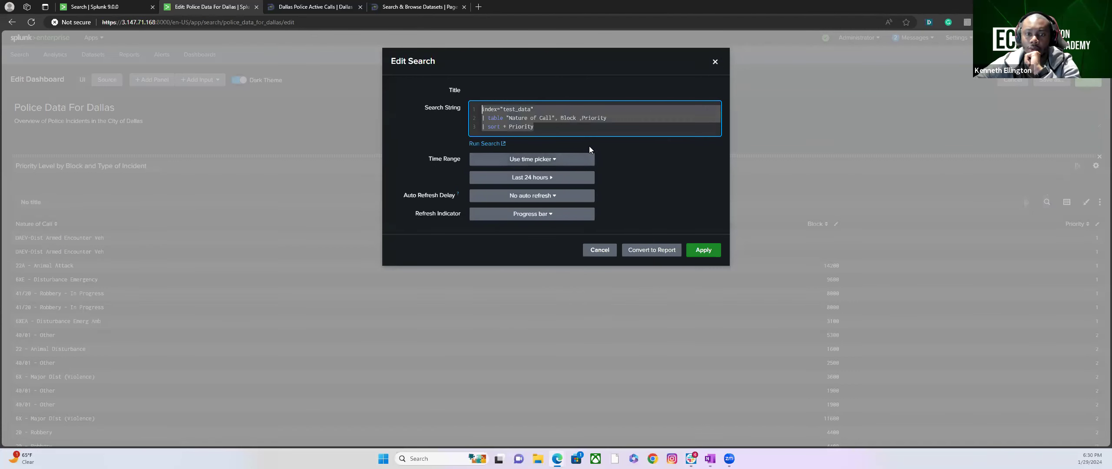
pyautogui.click(599, 250)
# Replace the query in the separate Search page with the copied panel search and run it
pyautogui.click(93, 7)
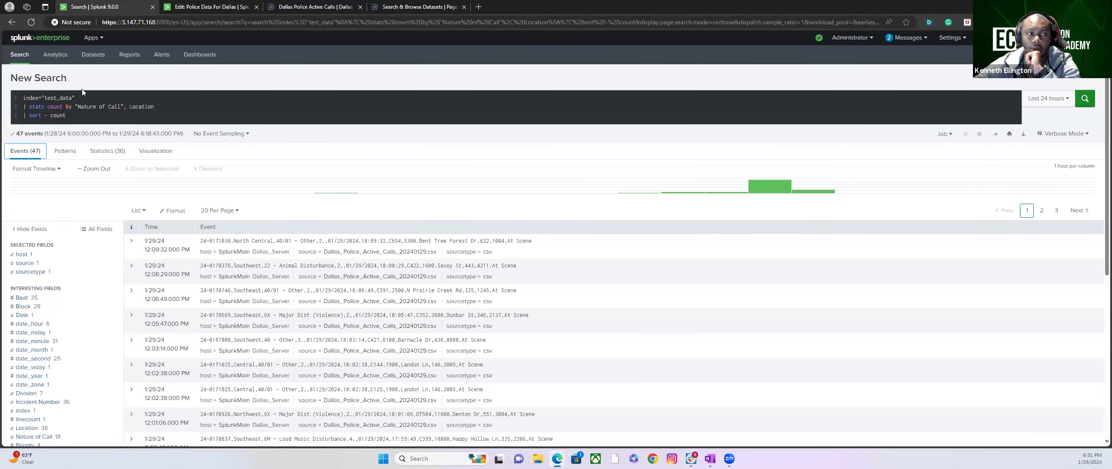
pyautogui.moveTo(86, 115); pyautogui.dragTo(16, 95)
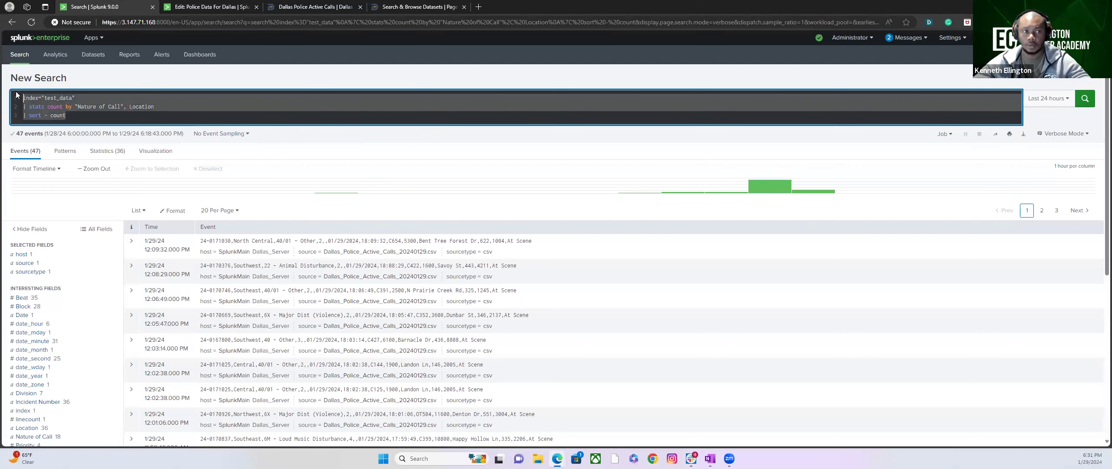
pyautogui.hotkey('ctrl', 'v')
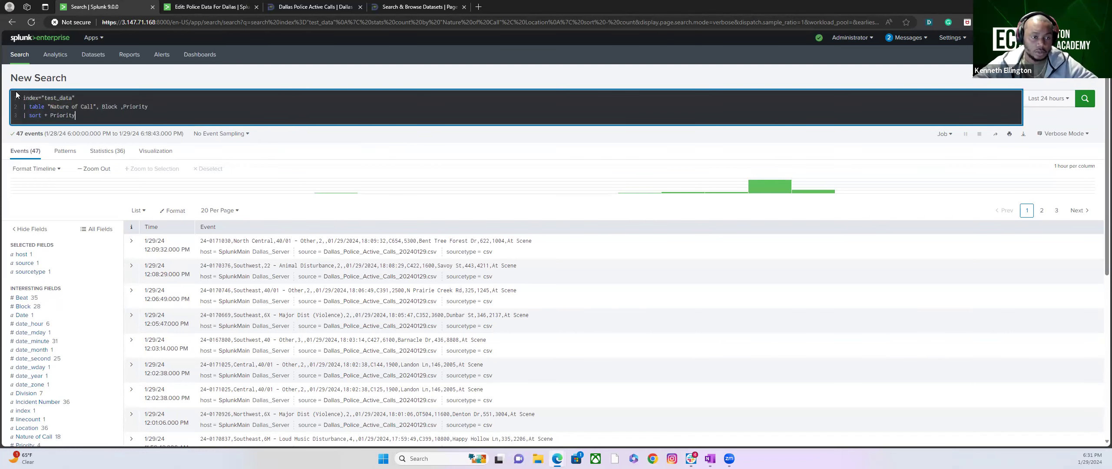
pyautogui.click(1086, 100)
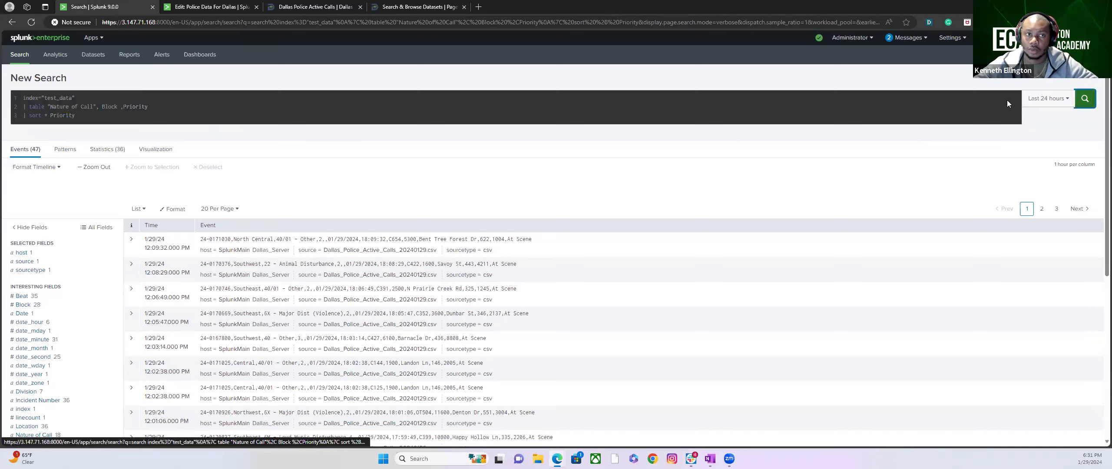
# Replace the table and sort commands in the query with "stats count by"
pyautogui.click(86, 116)
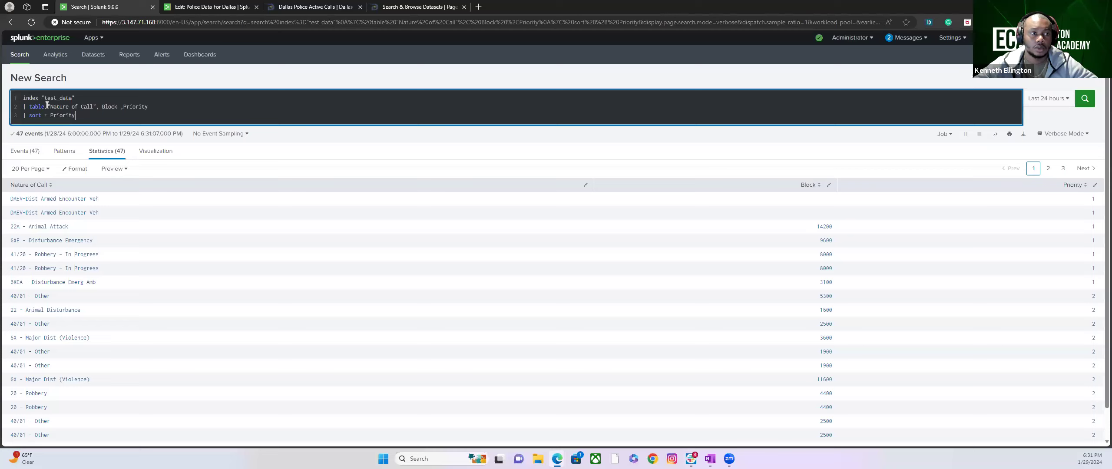
pyautogui.moveTo(75, 116); pyautogui.dragTo(46, 107)
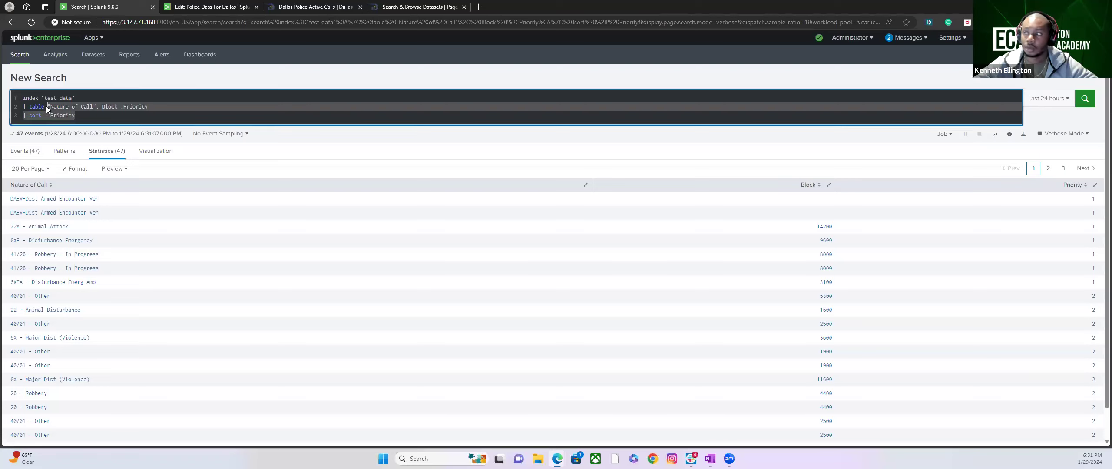
pyautogui.press('BackSpace')
pyautogui.press('BackSpace')
pyautogui.press('BackSpace')
pyautogui.press('BackSpace')
pyautogui.press('BackSpace')
pyautogui.press('BackSpace')
pyautogui.press('BackSpace')
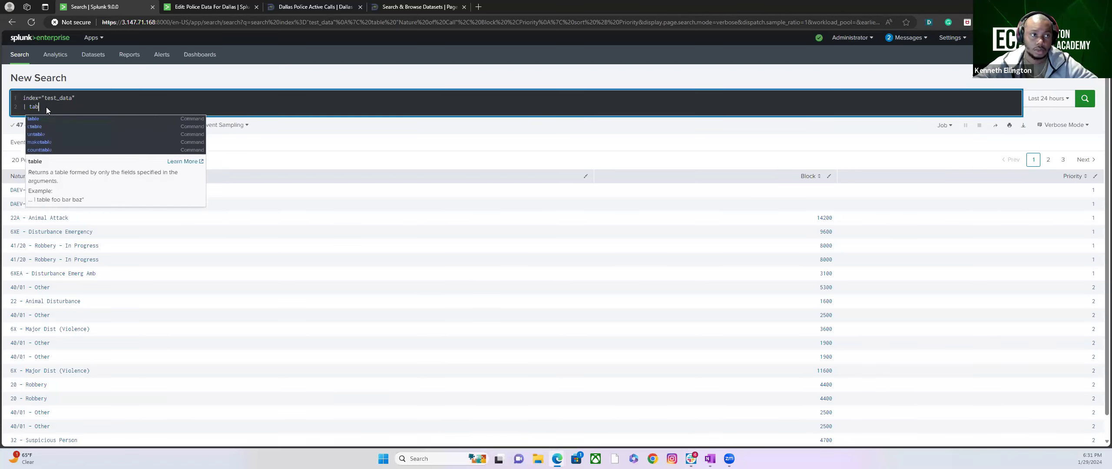
pyautogui.write('stats ')
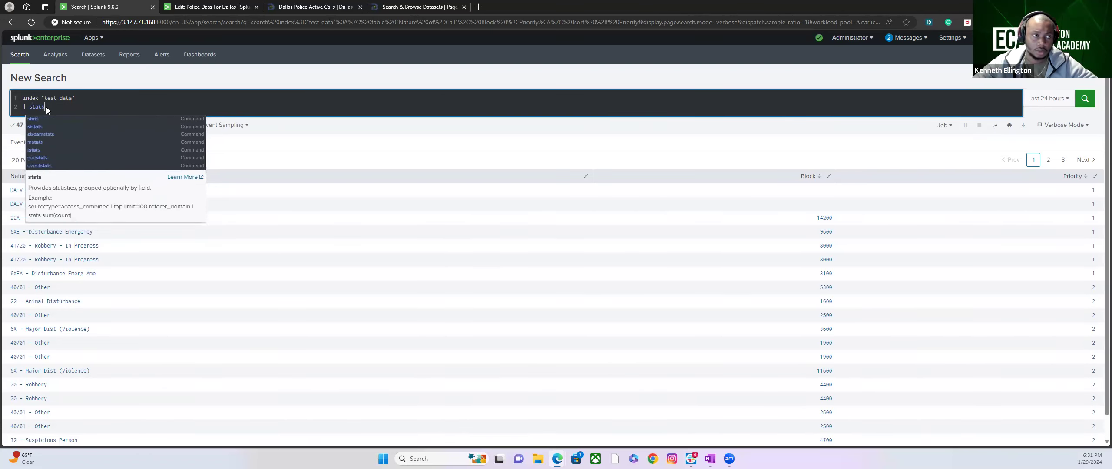
pyautogui.write('count ')
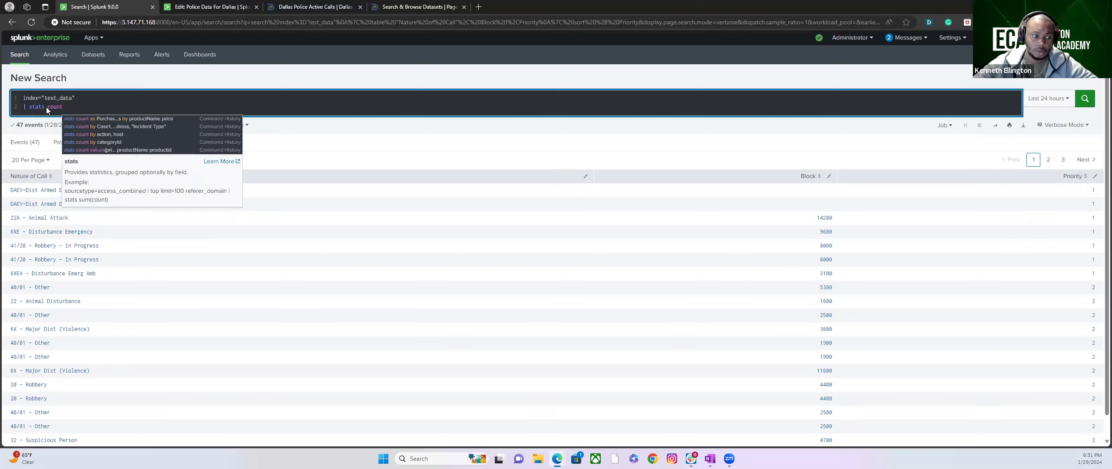
pyautogui.write('by')
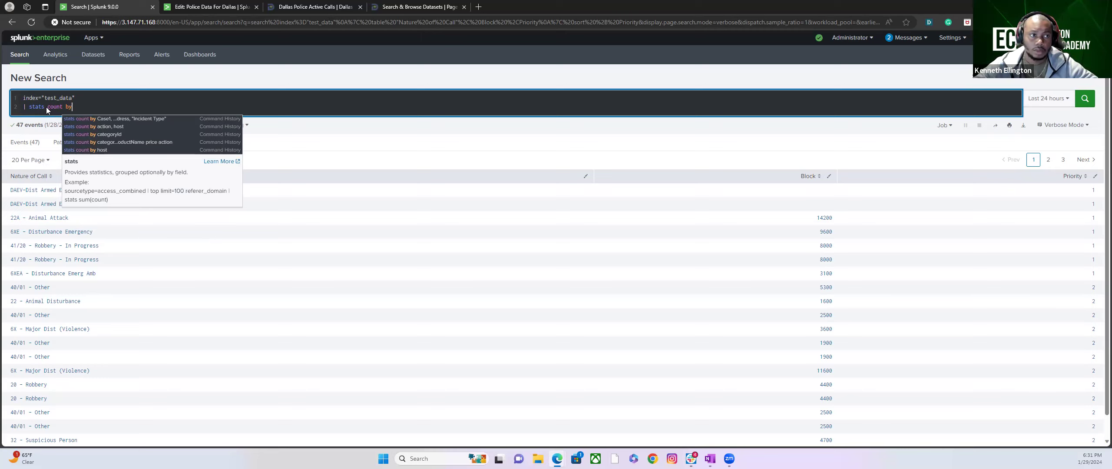
pyautogui.press('BackSpace')
pyautogui.press('BackSpace')
pyautogui.press('BackSpace')
pyautogui.press('BackSpace')
pyautogui.press('BackSpace')
pyautogui.press('BackSpace')
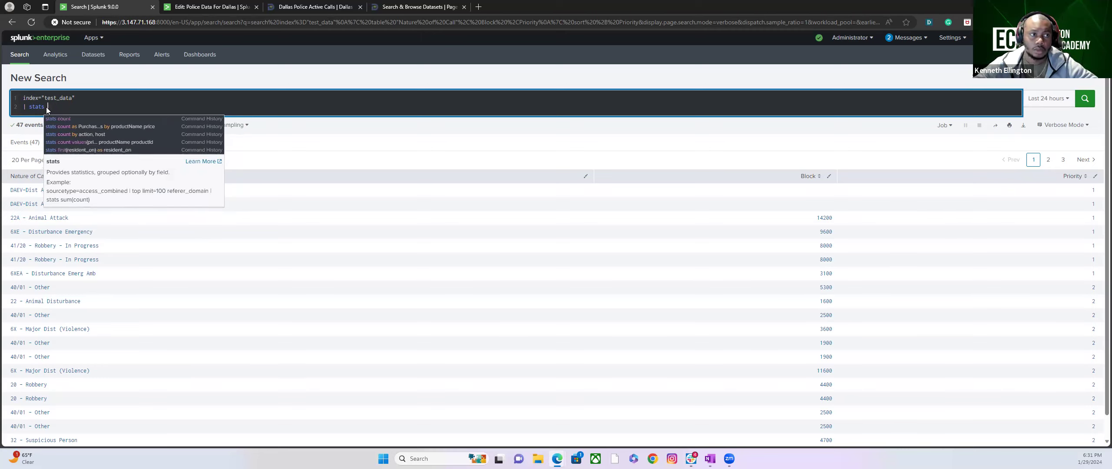
pyautogui.write('count b')
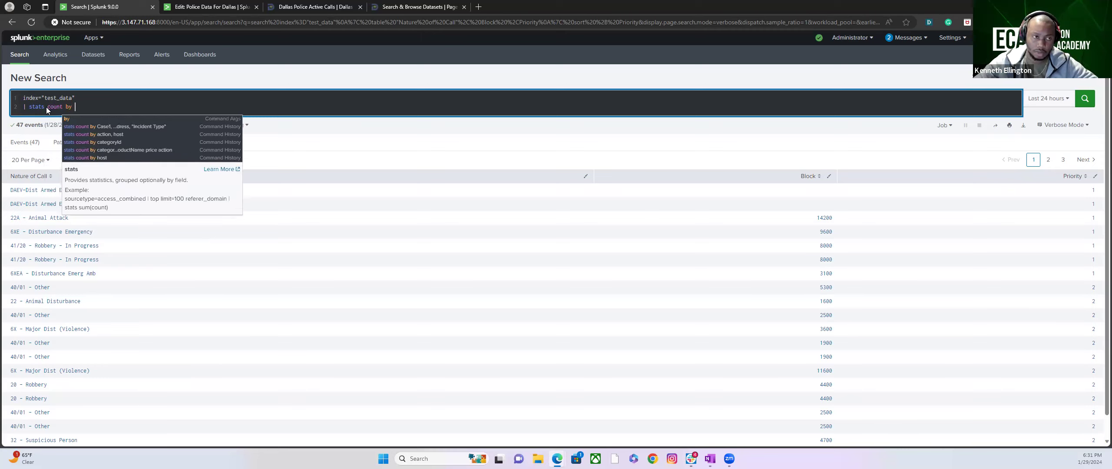
pyautogui.write('y ')
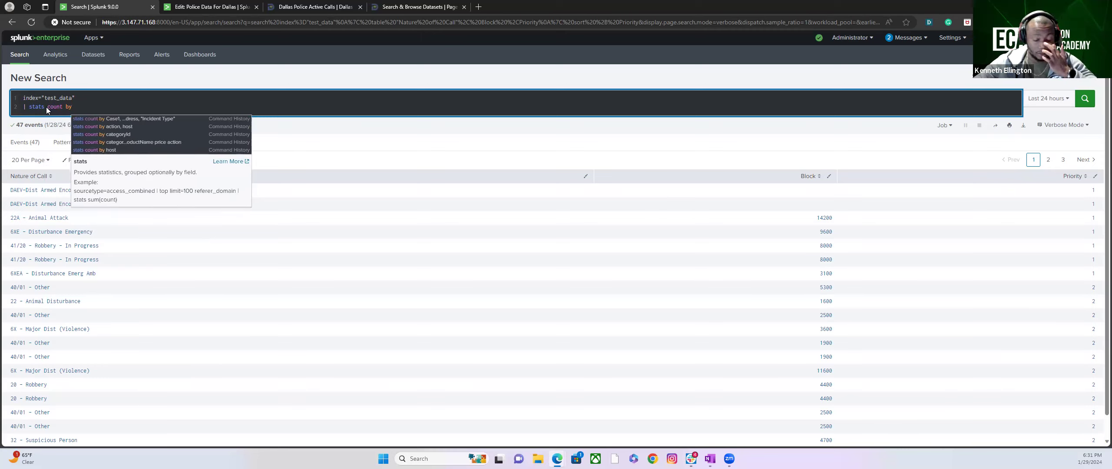
# Add "Nature of Call", in quotation marks and followed by a comma, as the first grouping field of the stats command
pyautogui.write('nature of')
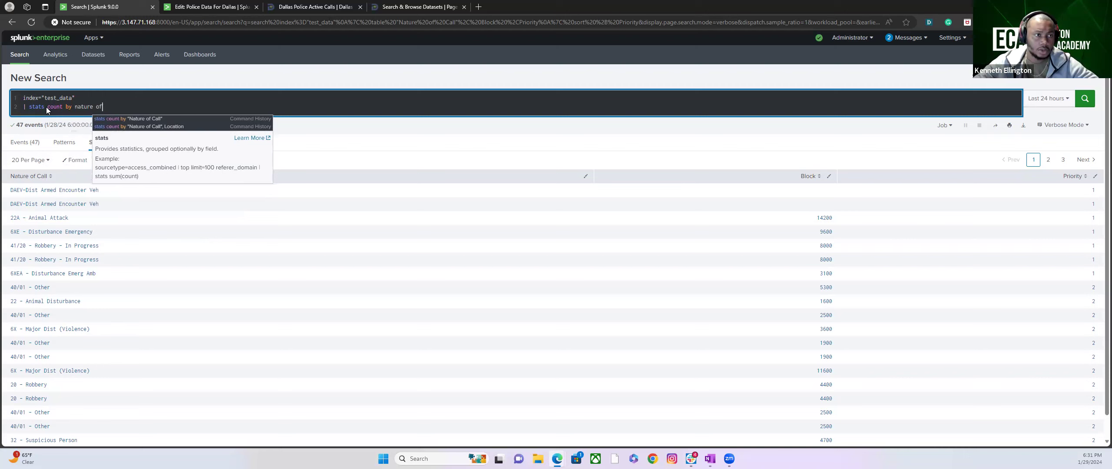
pyautogui.press('BackSpace')
pyautogui.press('BackSpace')
pyautogui.press('BackSpace')
pyautogui.press('BackSpace')
pyautogui.press('BackSpace')
pyautogui.press('BackSpace')
pyautogui.press('BackSpace')
pyautogui.press('BackSpace')
pyautogui.press('BackSpace')
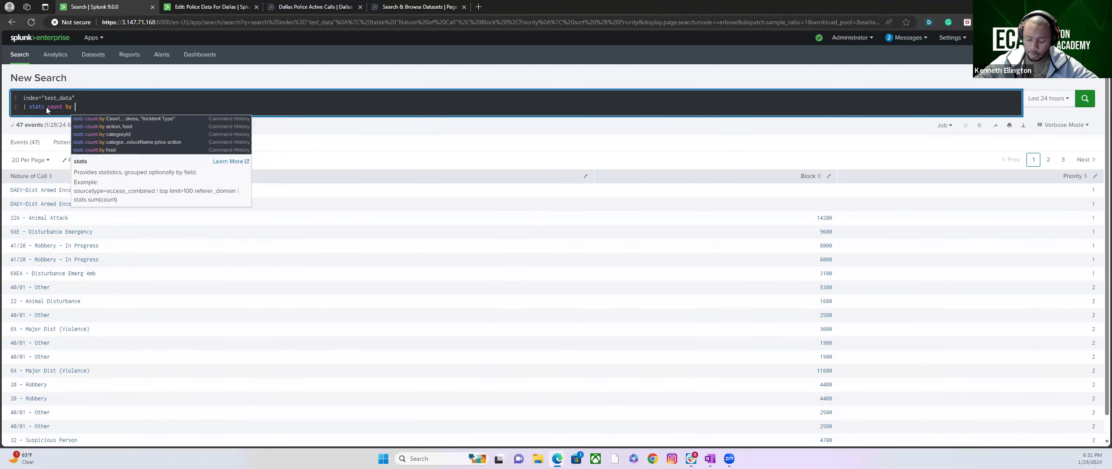
pyautogui.write('"Nat')
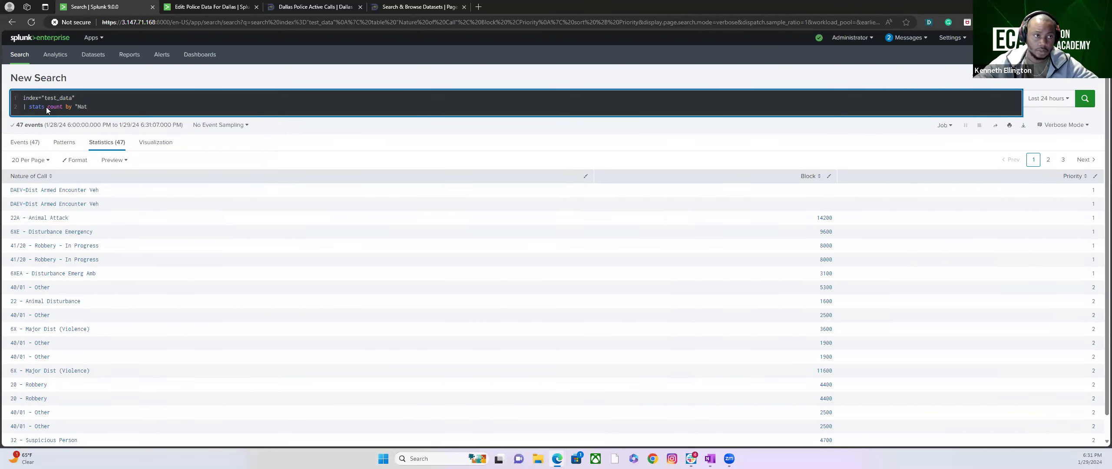
pyautogui.write('ure of Call')
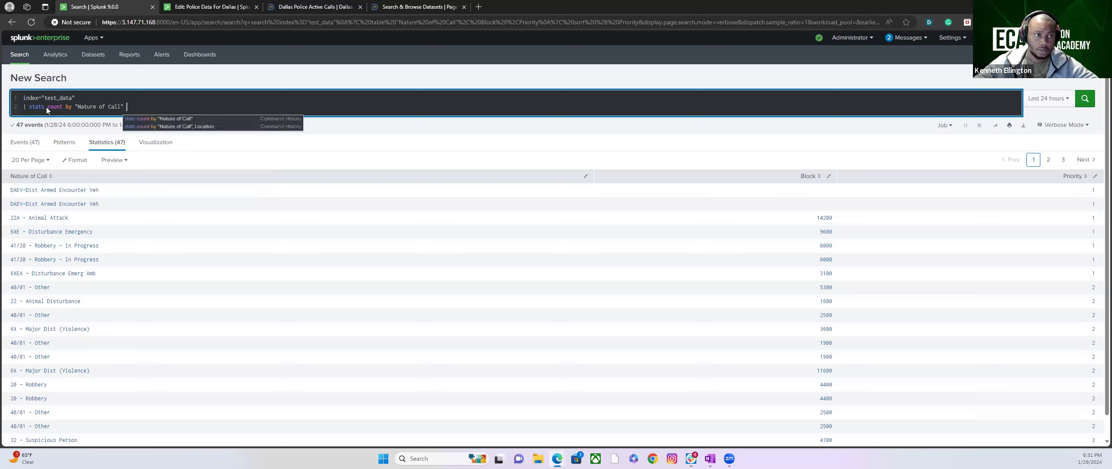
pyautogui.write(',')
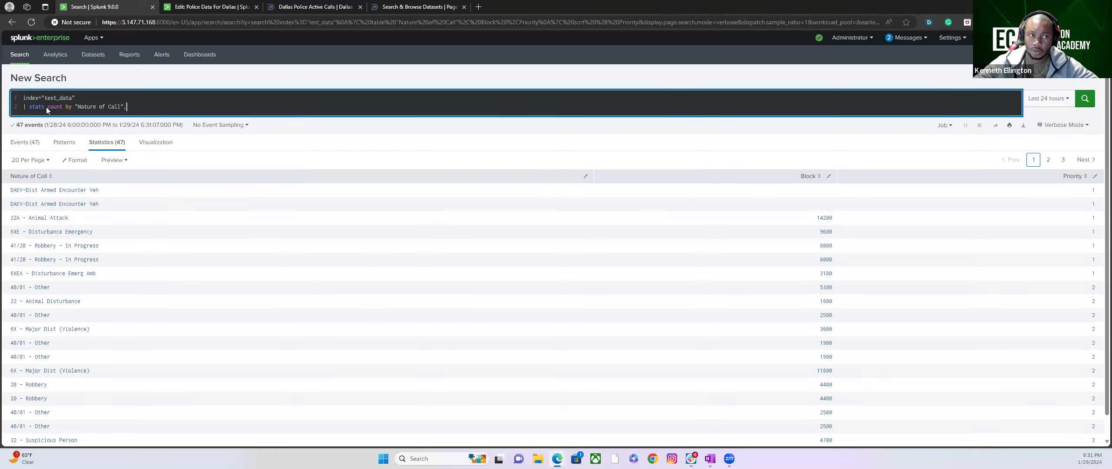
# Add Block and Priority as further grouping fields of the stats command and run the search
pyautogui.write(' Block ')
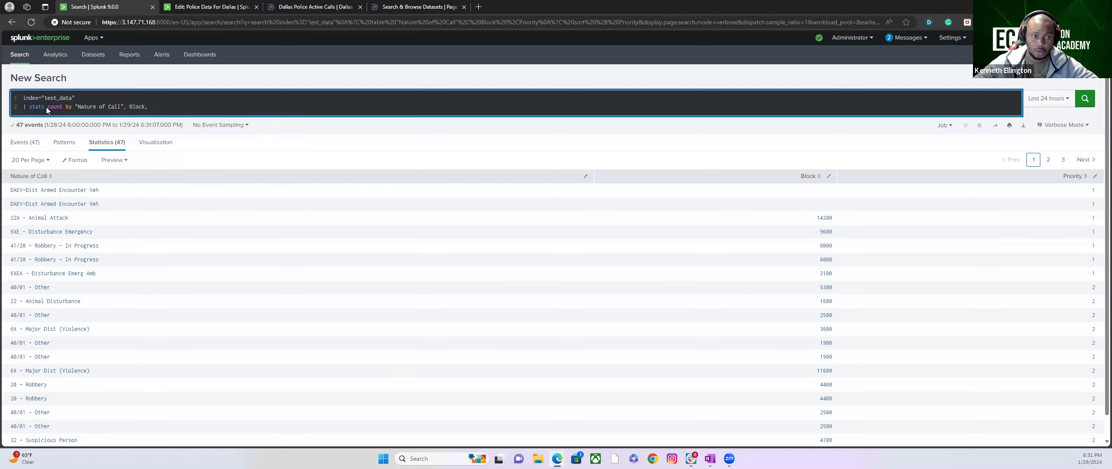
pyautogui.write(' Prio')
pyautogui.write('ty')
pyautogui.press('BackSpace')
pyautogui.press('BackSpace')
pyautogui.press('BackSpace')
pyautogui.write('rity')
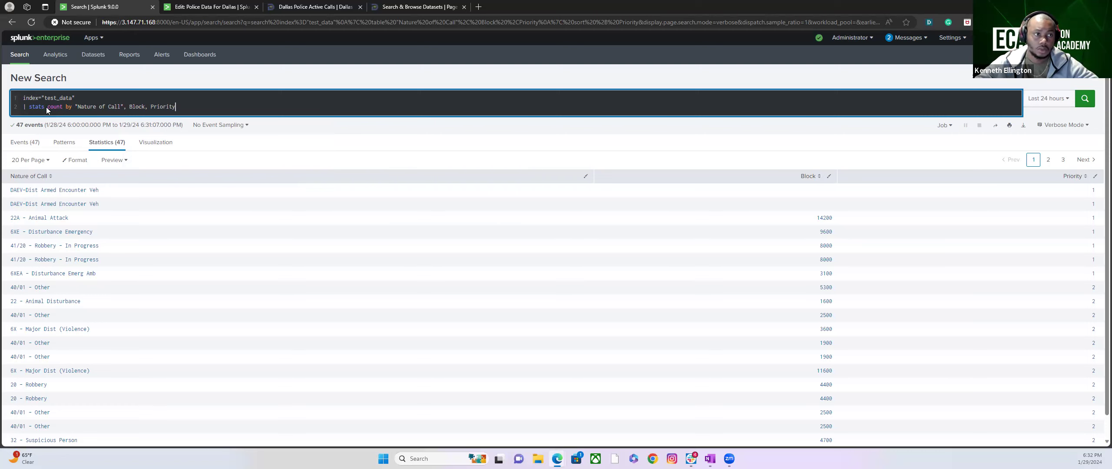
pyautogui.press('Return')
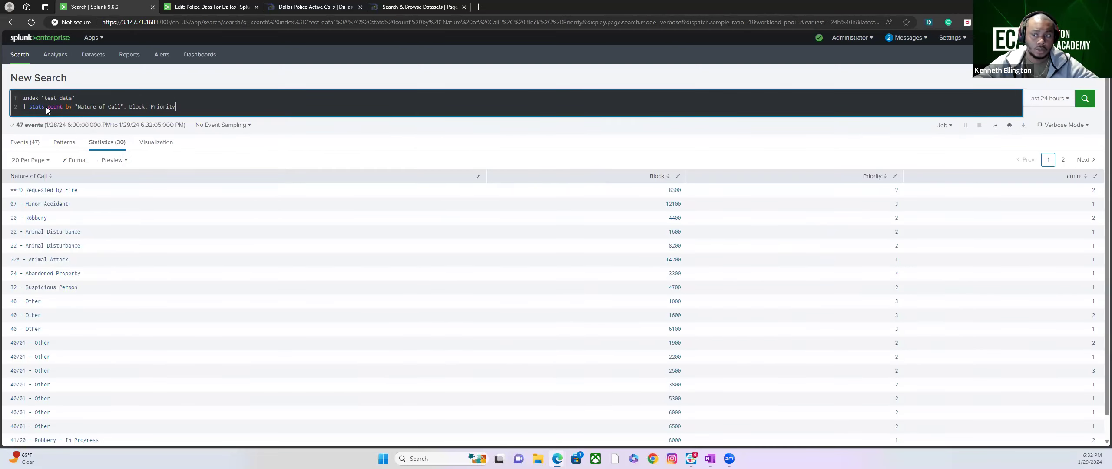
# Add a new line to the search that sorts the results by descending Priority
pyautogui.hotkey('shift', 'Return')
pyautogui.write('| sort')
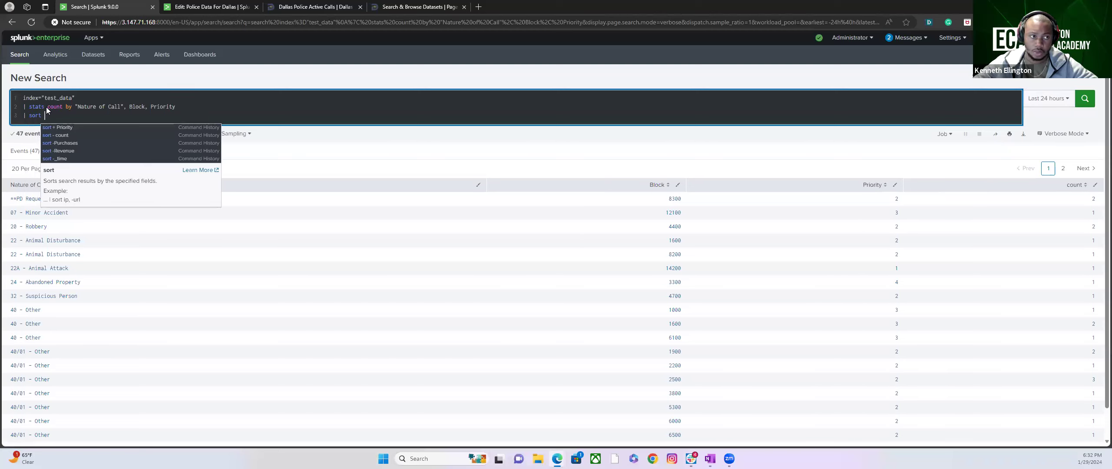
pyautogui.write(' -')
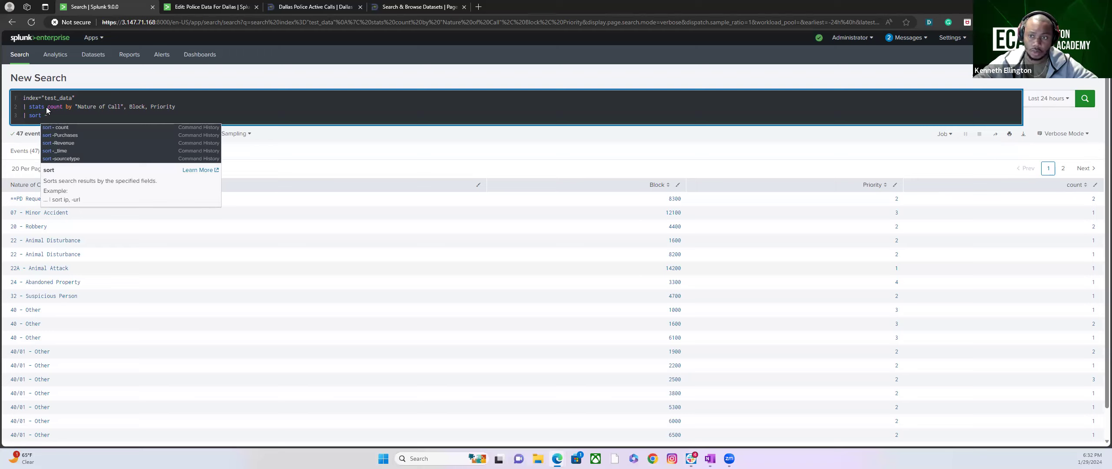
pyautogui.write('Pr')
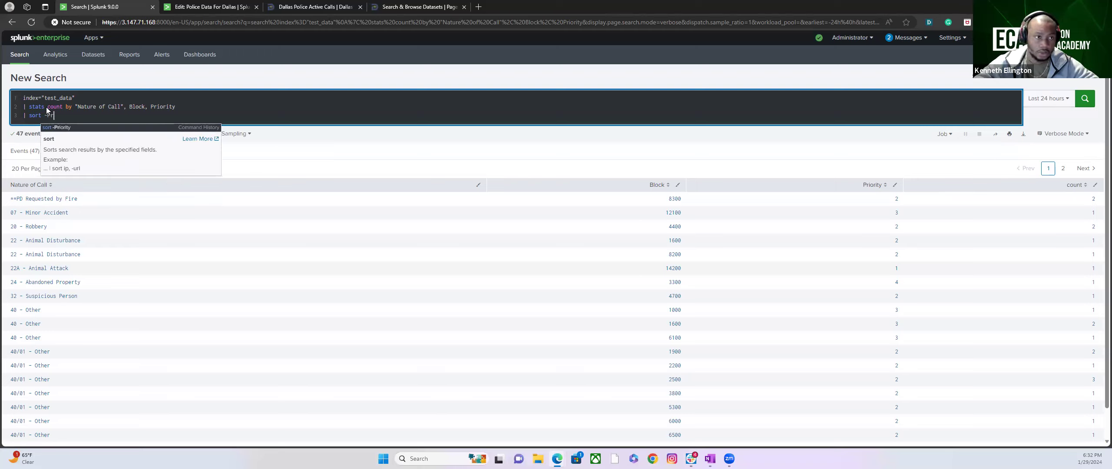
pyautogui.click(61, 128)
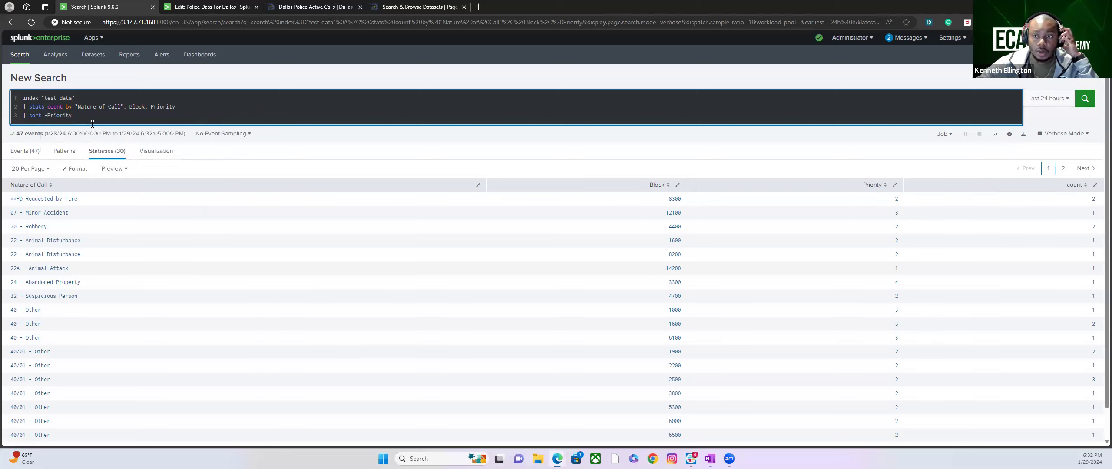
# Change the sort command to ascending order with "+Priority" and run the search
pyautogui.click(45, 115)
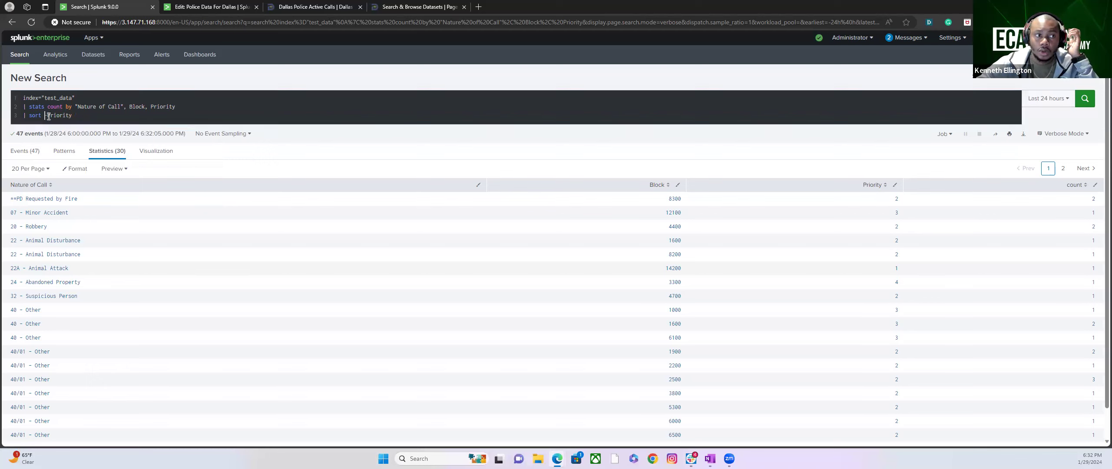
pyautogui.press('Delete')
pyautogui.write('+')
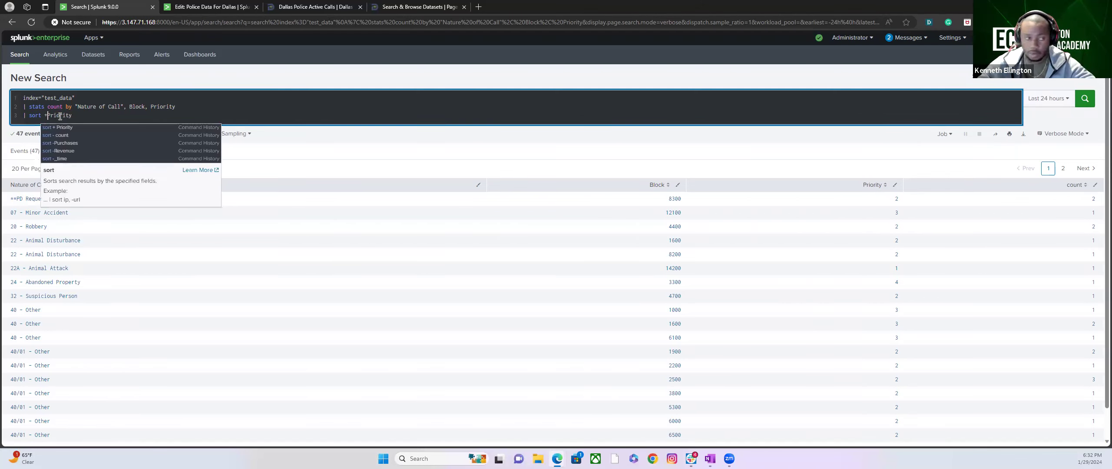
pyautogui.click(86, 115)
pyautogui.press('Return')
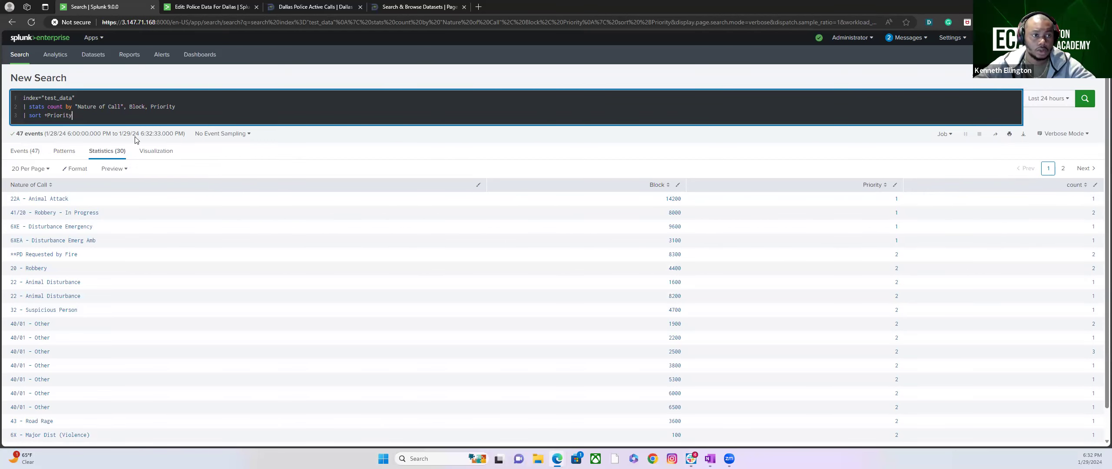
# Visualize the search results as a bar chart
pyautogui.click(147, 156)
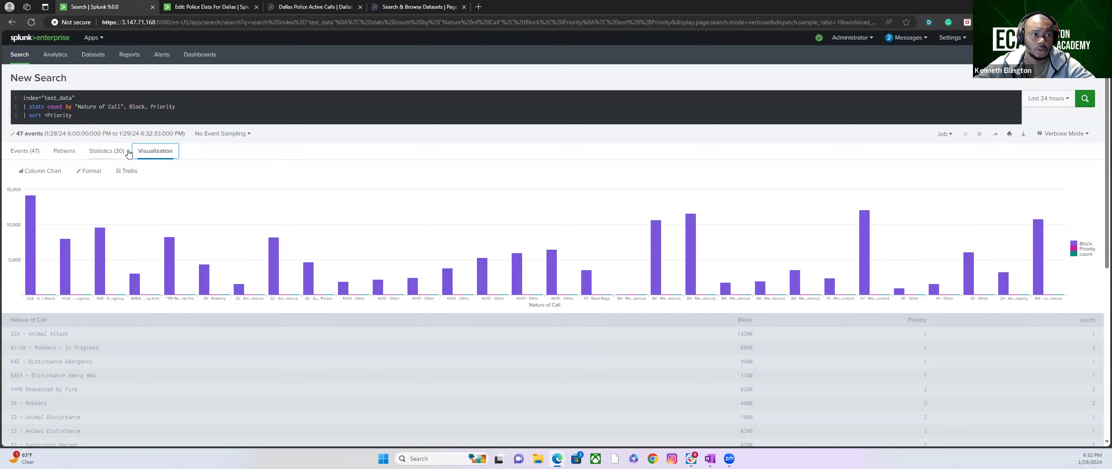
pyautogui.click(43, 171)
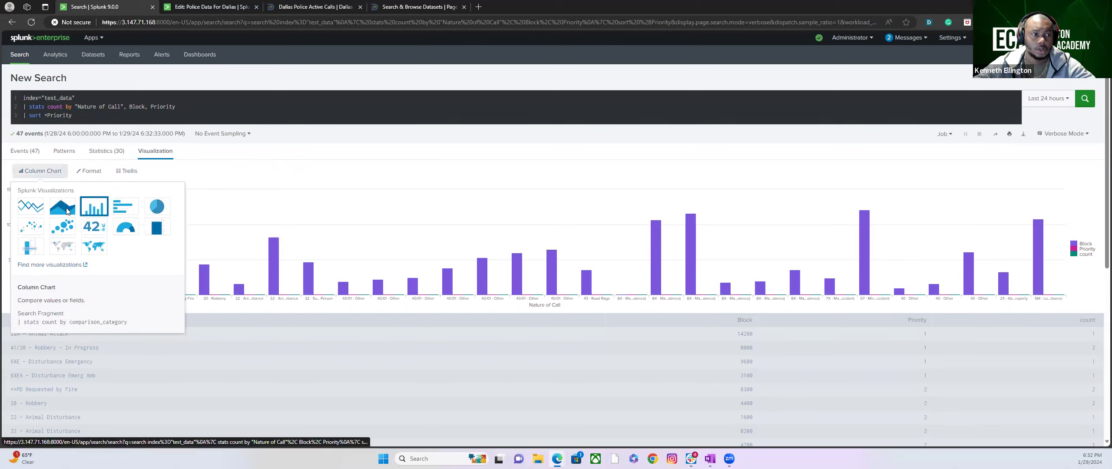
pyautogui.click(121, 210)
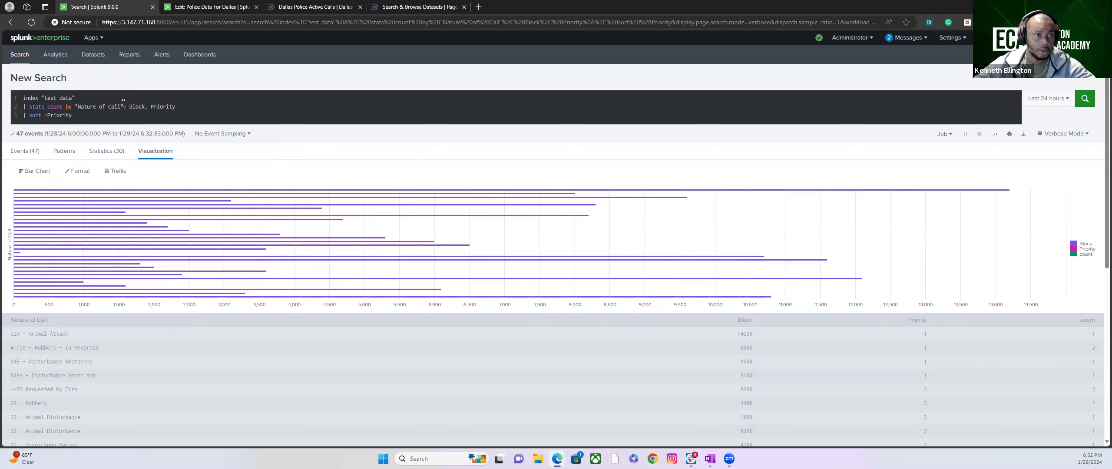
# Remove the Block field from the stats grouping and rerun the search
pyautogui.click(145, 110)
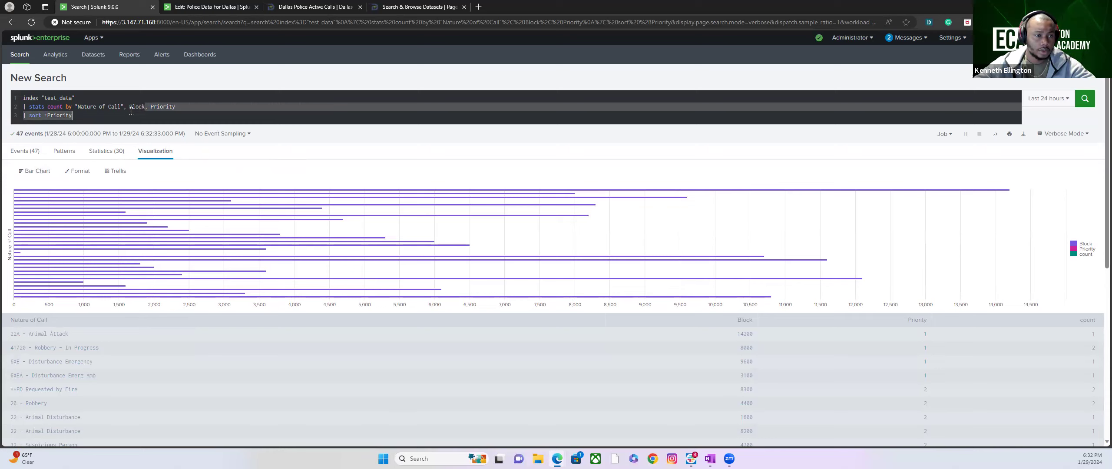
pyautogui.moveTo(144, 110); pyautogui.dragTo(127, 110)
pyautogui.press('BackSpace')
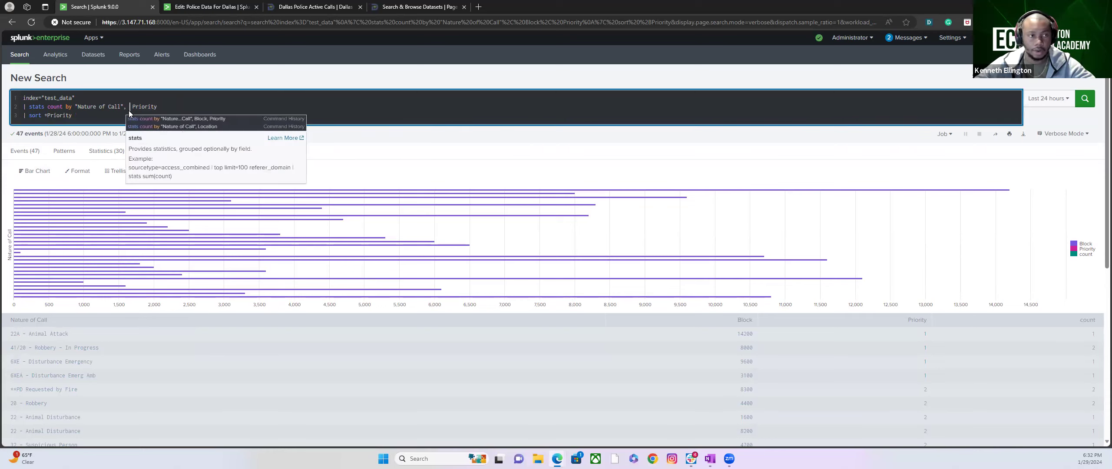
pyautogui.press('Return')
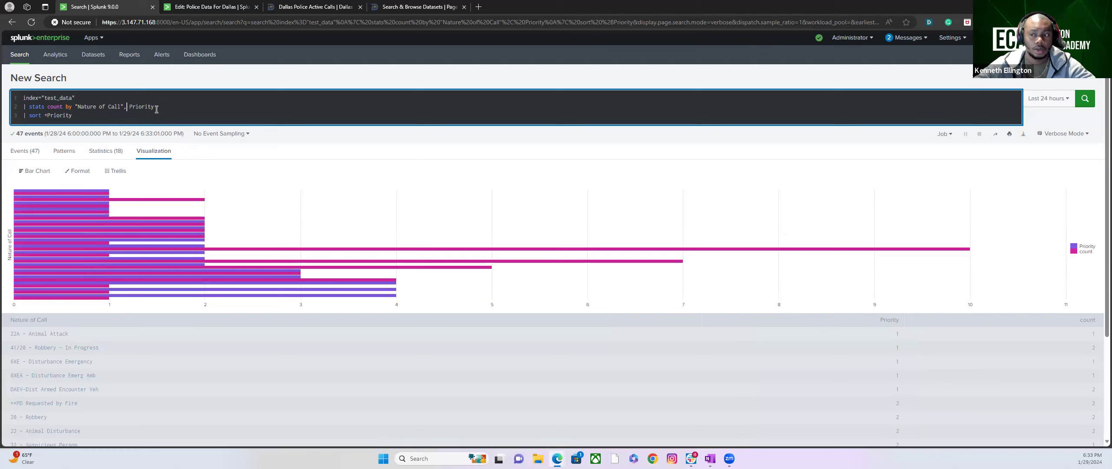
# Remove "Nature of Call" from the stats command so it counts by Priority only, and rerun the search
pyautogui.moveTo(125, 108); pyautogui.dragTo(82, 107)
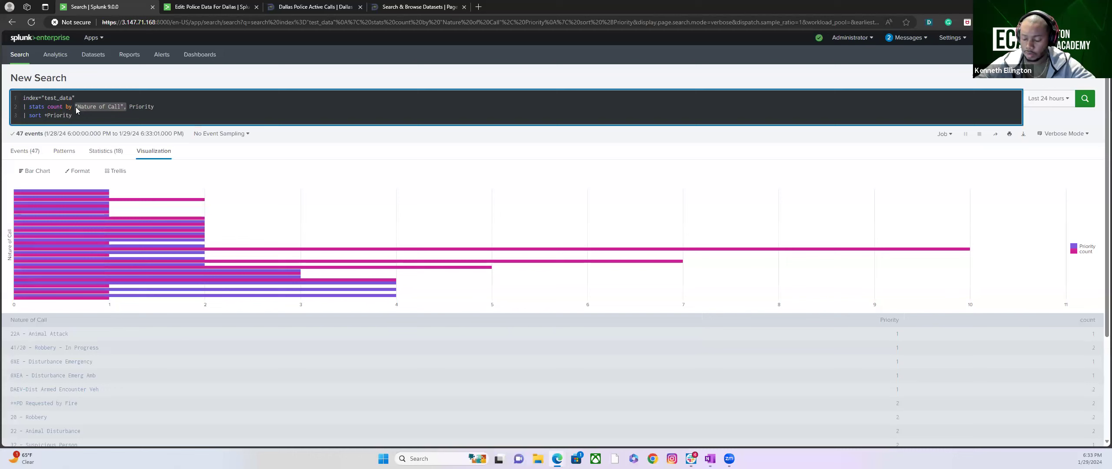
pyautogui.press('BackSpace')
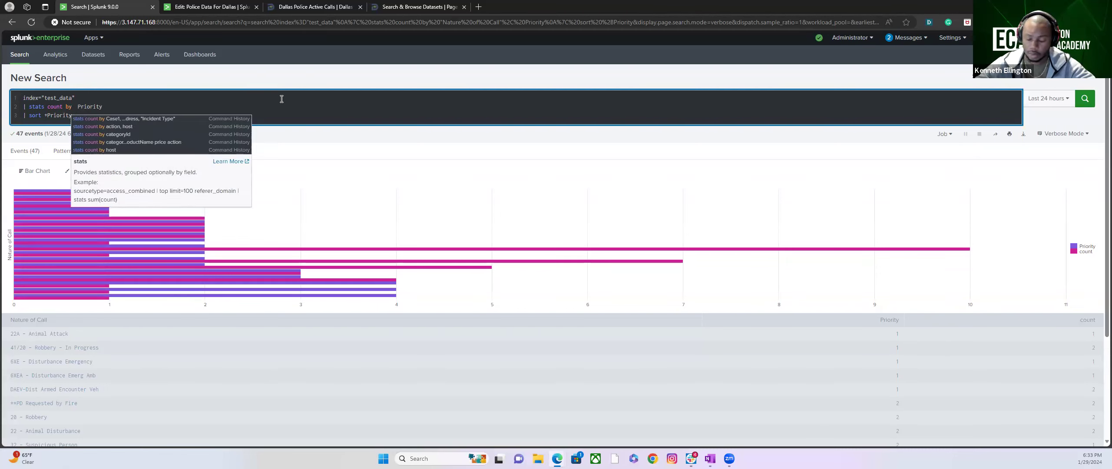
pyautogui.press('BackSpace')
pyautogui.press('Return')
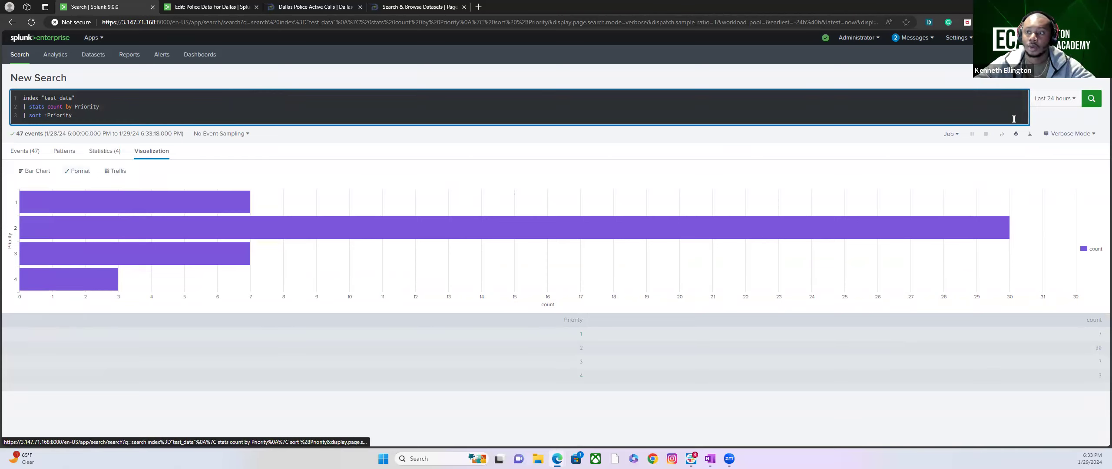
# Start saving the bar chart to an existing dashboard and choose Police Data For Dallas as the destination
pyautogui.click(986, 83)
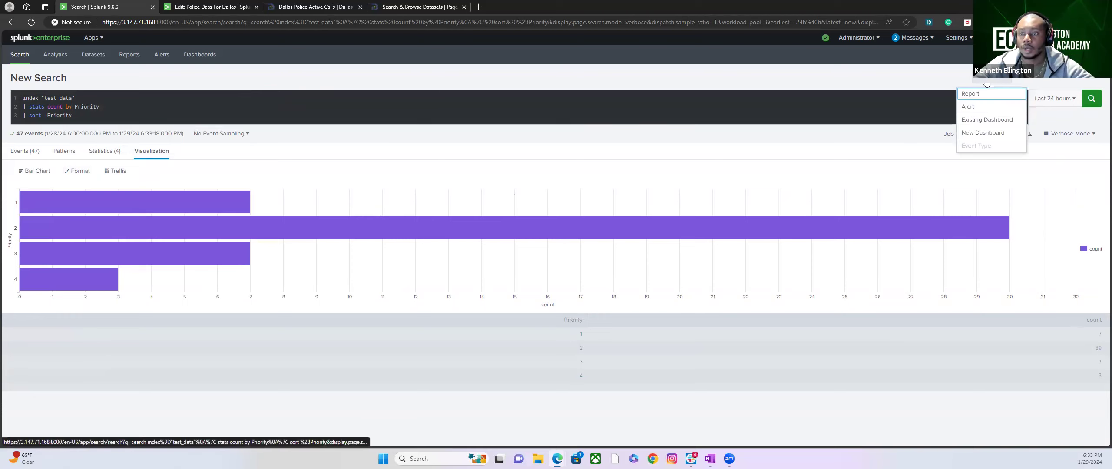
pyautogui.click(981, 125)
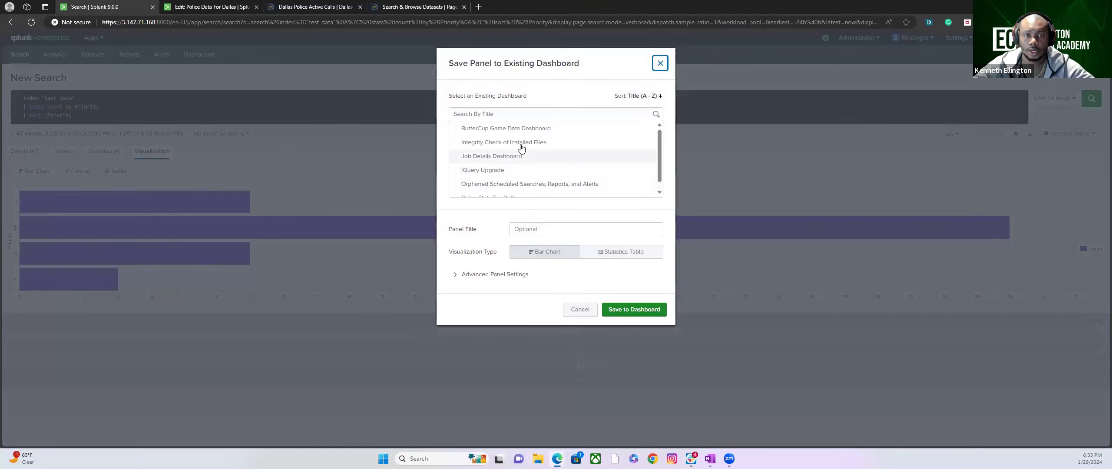
pyautogui.scroll(-1, 521, 148)
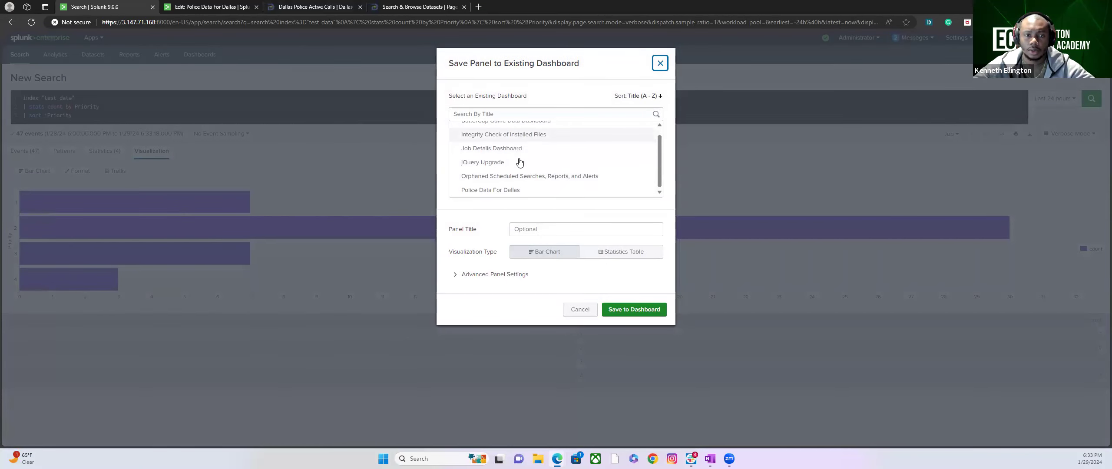
pyautogui.click(514, 191)
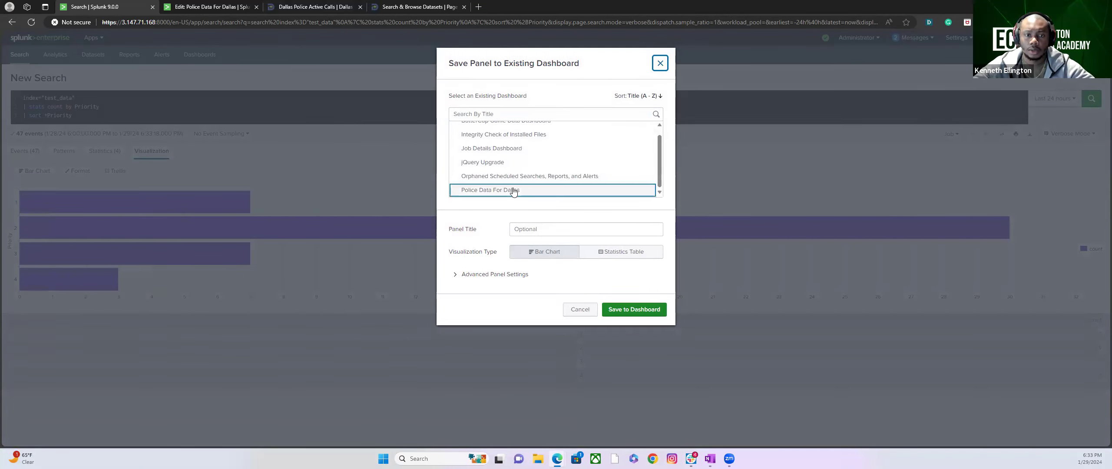
# Title the panel "Number of Calls by Priority Level" and save it to the dashboard
pyautogui.click(543, 232)
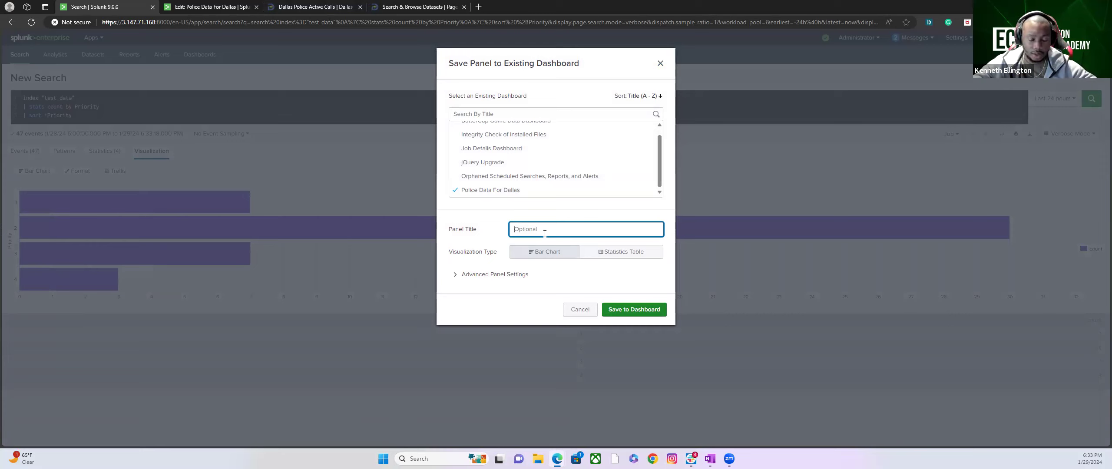
pyautogui.write('Num')
pyautogui.press('BackSpace')
pyautogui.write('mber of Calls by Priority Level')
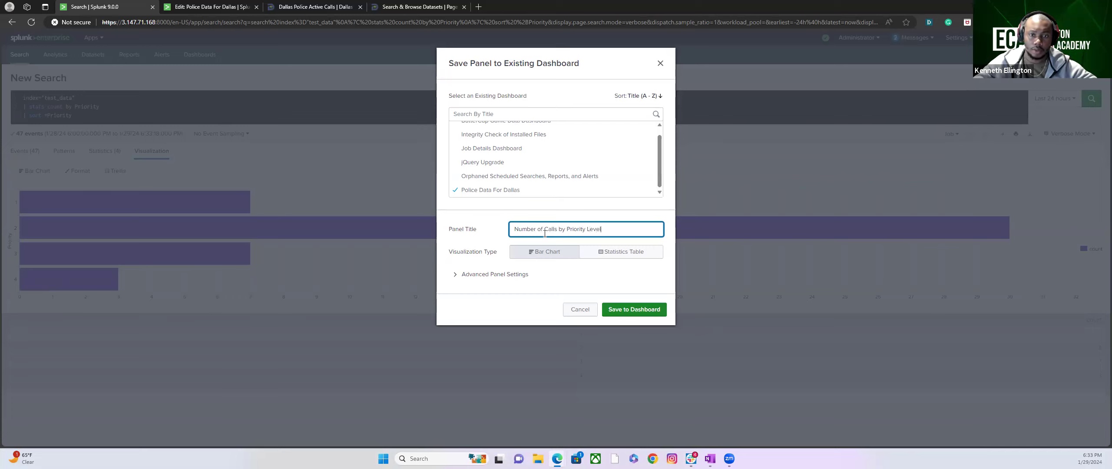
pyautogui.click(625, 310)
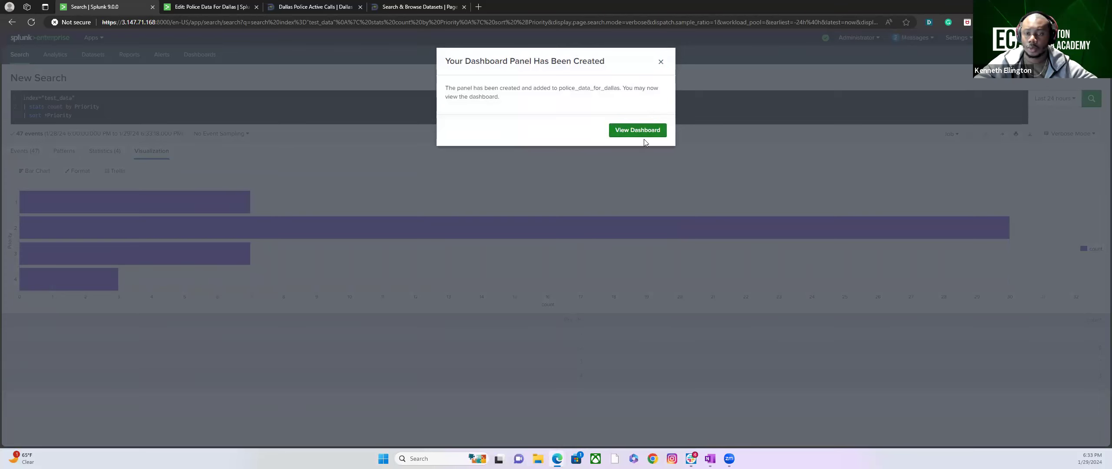
# View the Police Data For Dallas dashboard and switch it to edit mode
pyautogui.click(643, 135)
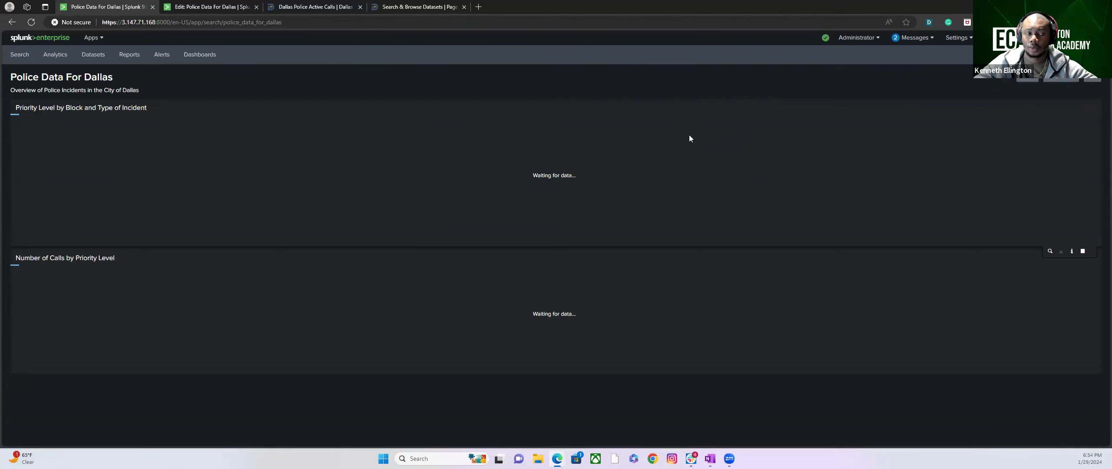
pyautogui.scroll(-3, 428, 163)
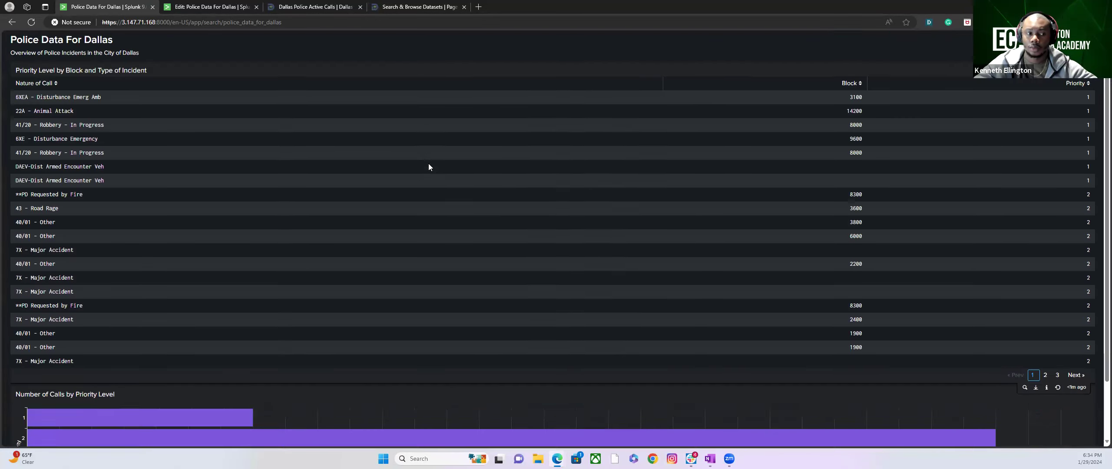
pyautogui.scroll(3, 1006, 313)
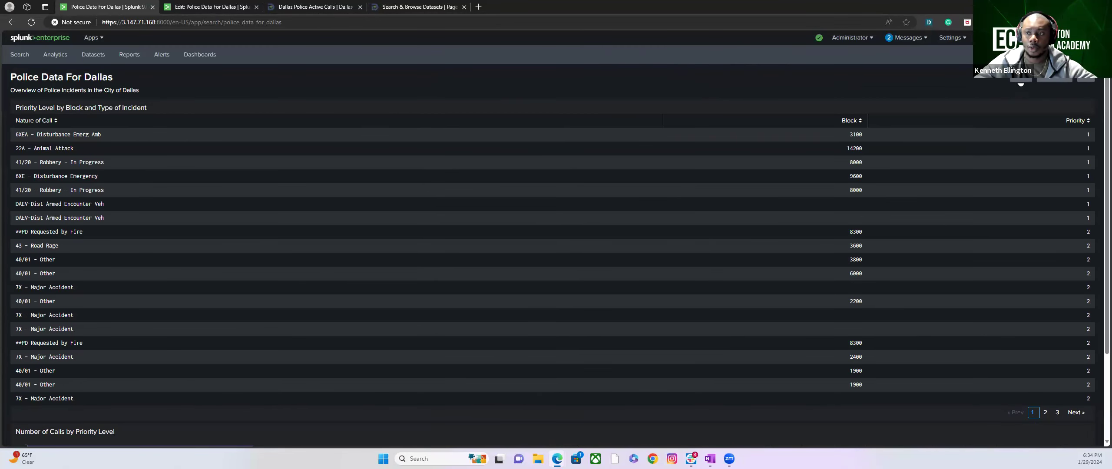
pyautogui.click(1021, 78)
pyautogui.scroll(-6, 960, 185)
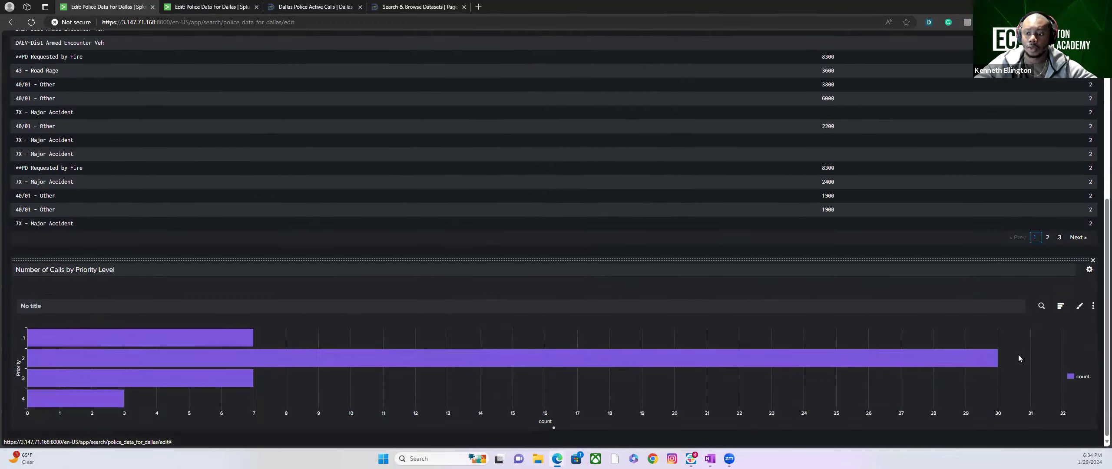
# Format the Number of Calls by Priority Level chart with the stacked stack mode and Min/Max data values
pyautogui.click(1080, 307)
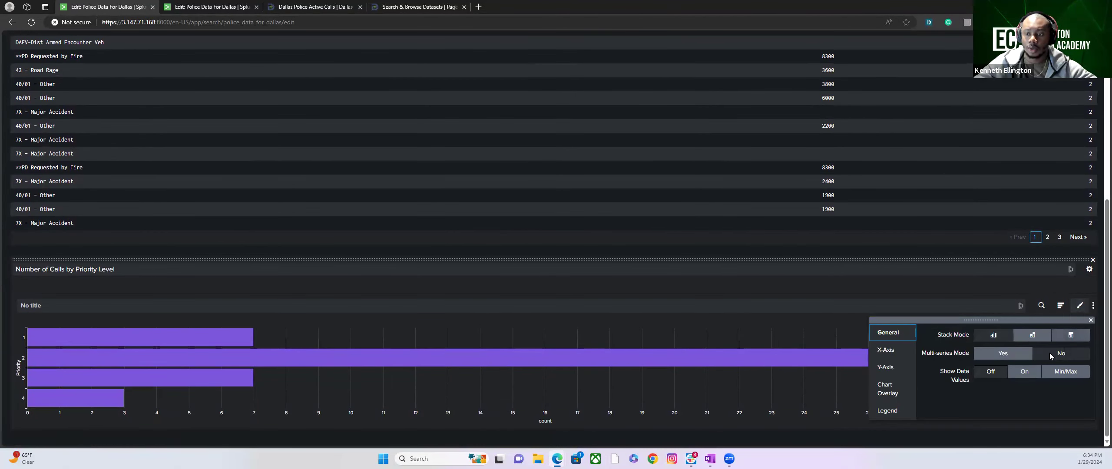
pyautogui.click(1032, 337)
pyautogui.click(1068, 337)
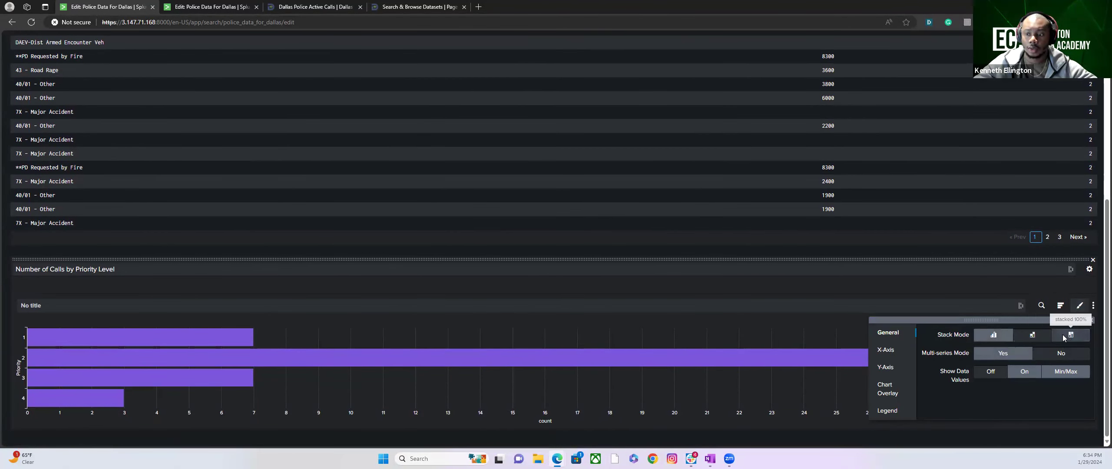
pyautogui.click(1044, 339)
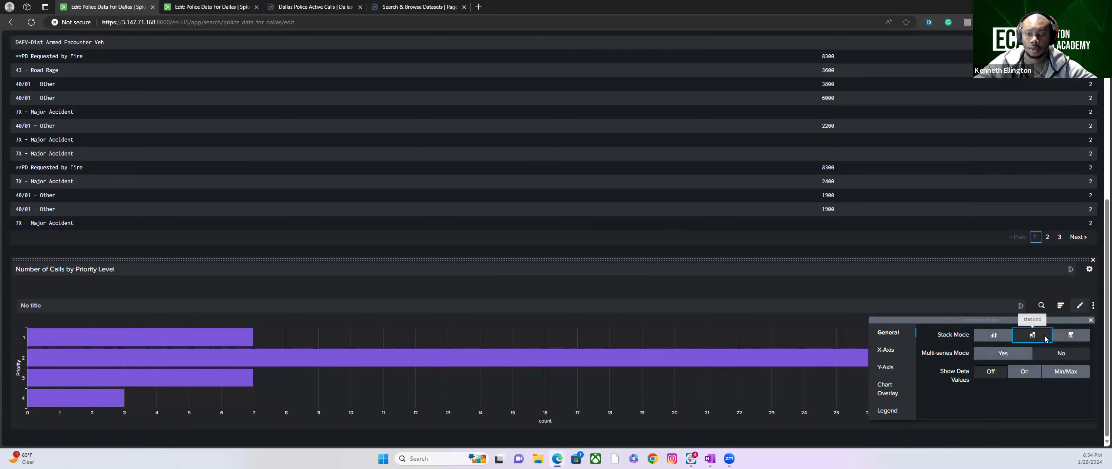
pyautogui.click(1024, 375)
pyautogui.click(1044, 373)
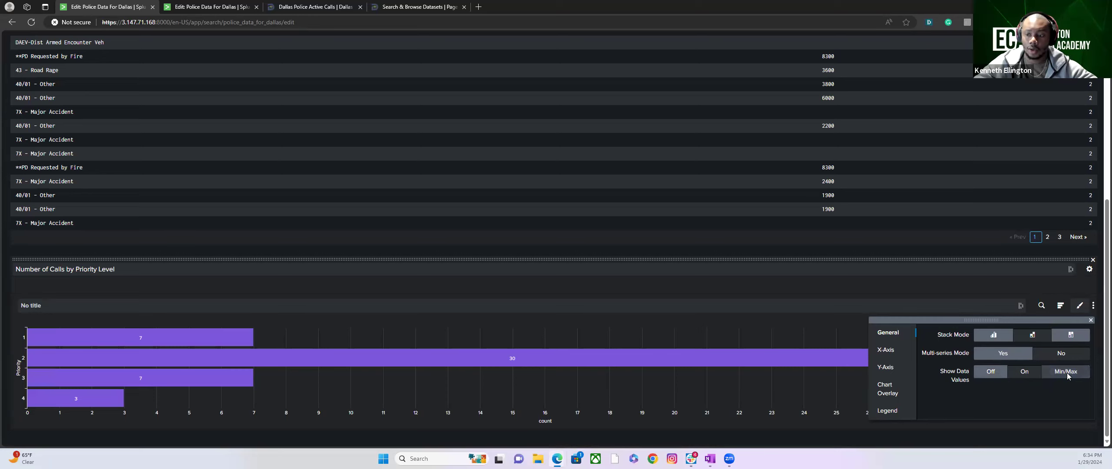
# Review the bar chart's X-Axis, Y-Axis, Chart Overlay and Legend format settings, then return to the General settings
pyautogui.click(893, 351)
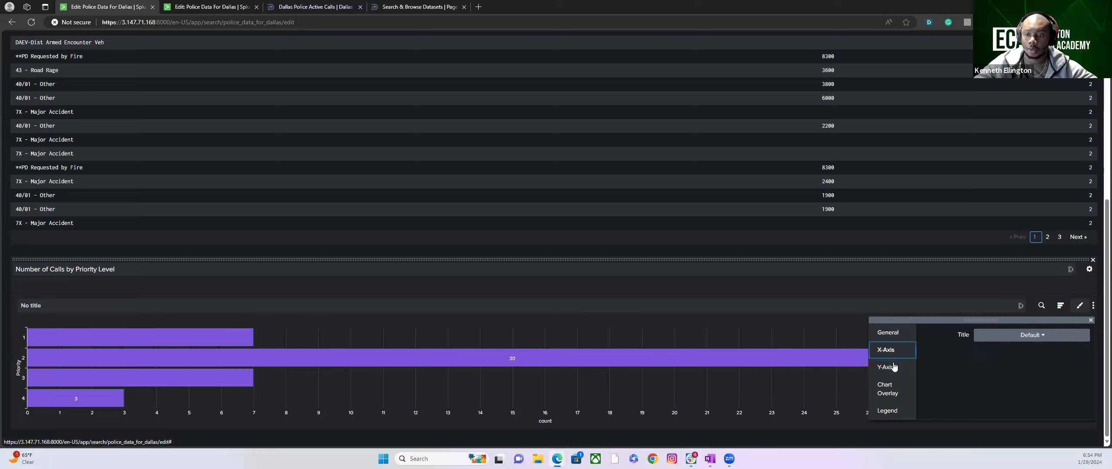
pyautogui.click(893, 384)
pyautogui.click(898, 416)
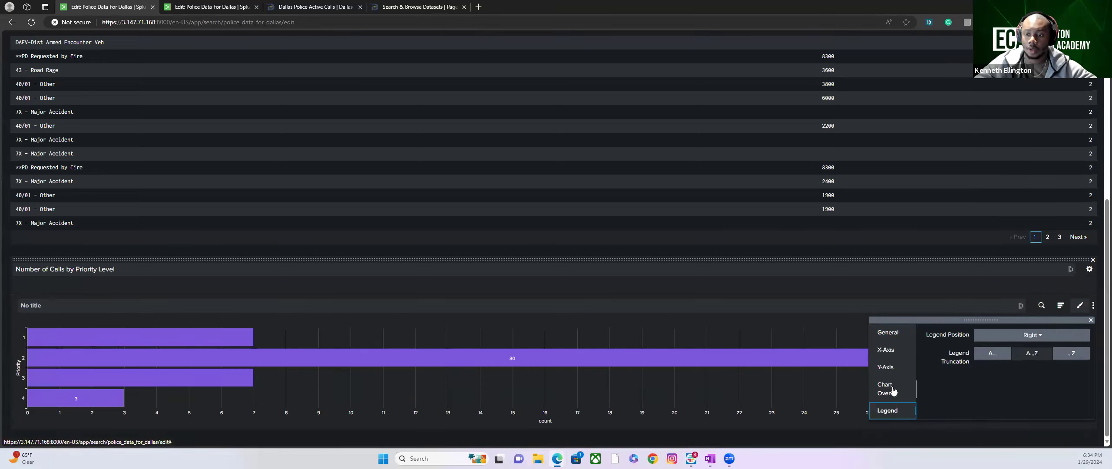
pyautogui.click(890, 370)
pyautogui.click(893, 356)
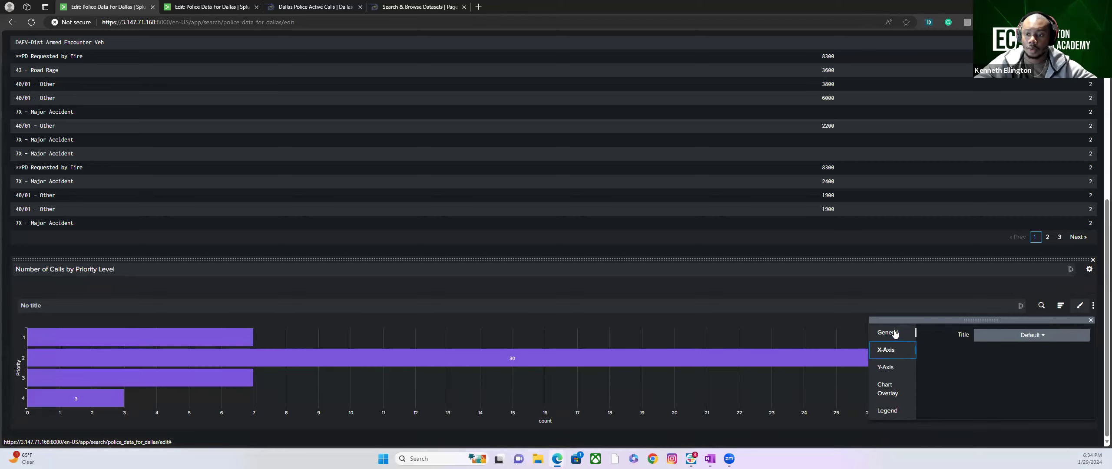
pyautogui.click(894, 333)
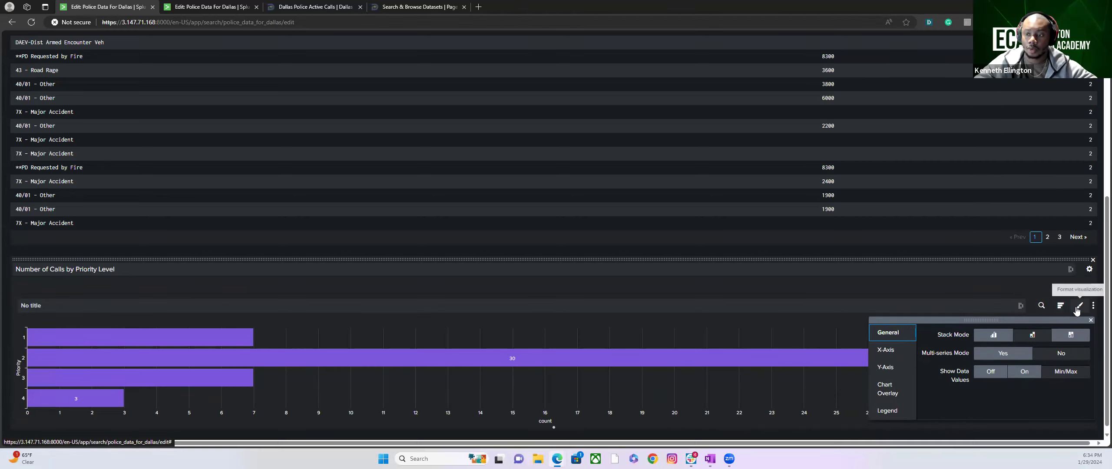
# Save the dashboard edits and look over the saved table and bar chart panels
pyautogui.click(1093, 306)
pyautogui.scroll(6, 1060, 306)
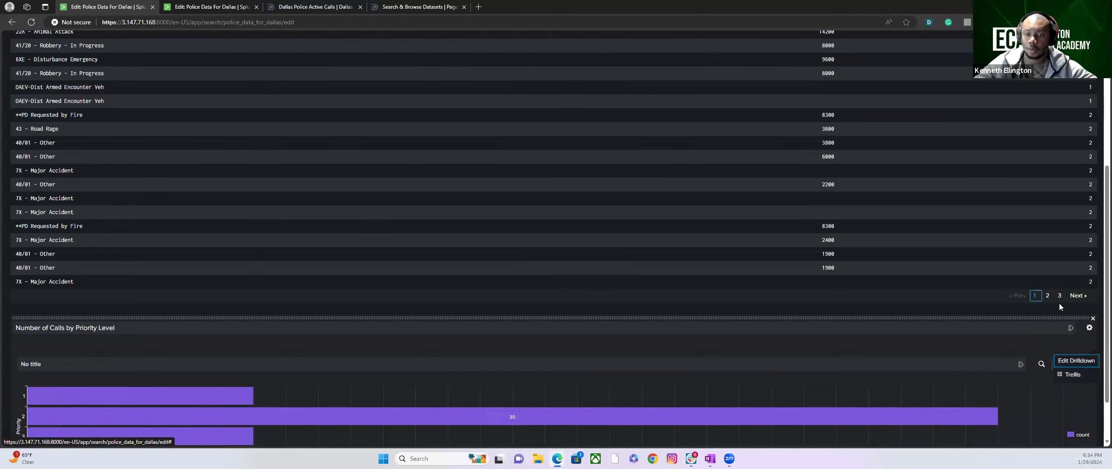
pyautogui.click(1080, 80)
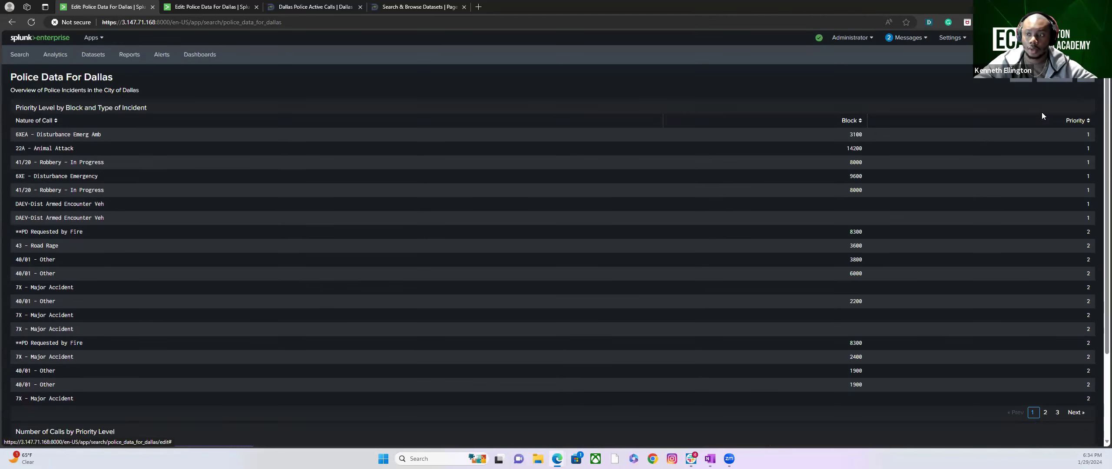
pyautogui.scroll(-5, 569, 291)
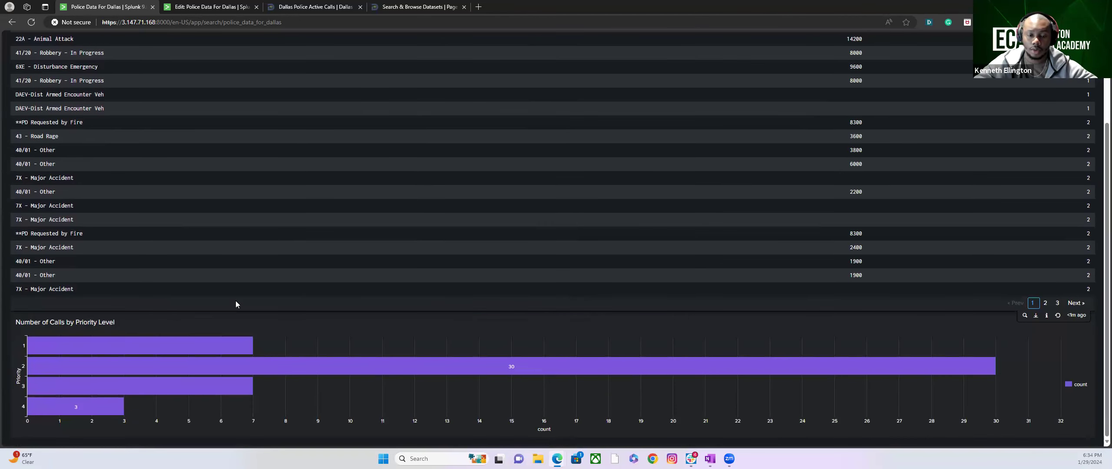
pyautogui.scroll(3, 235, 300)
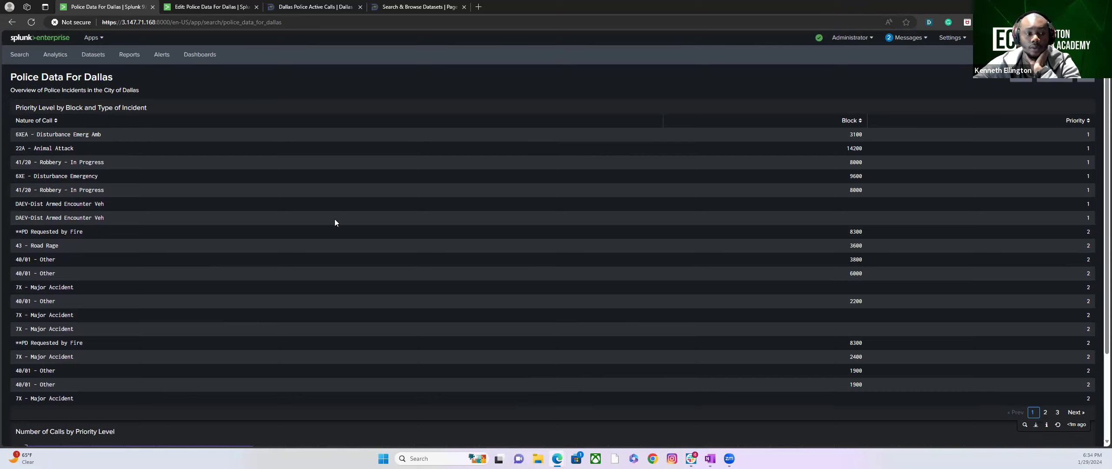
pyautogui.scroll(-3, 334, 222)
pyautogui.scroll(3, 334, 223)
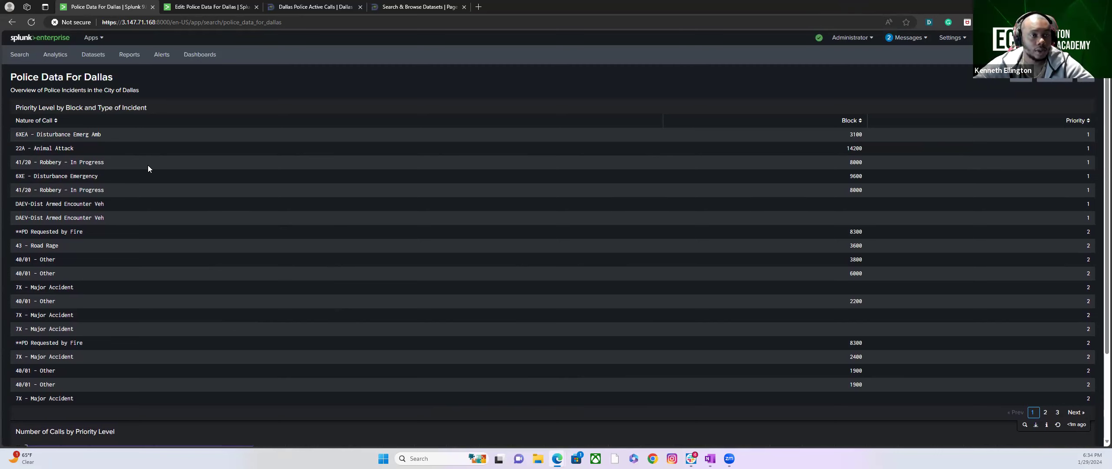
# Go to the Search & Reporting app and run a search for index="test_data"
pyautogui.click(34, 40)
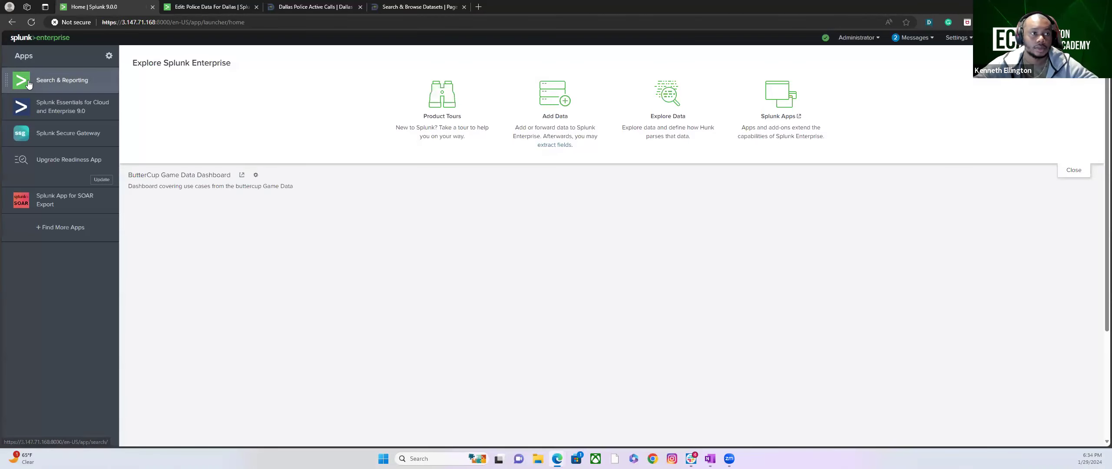
pyautogui.click(79, 91)
pyautogui.click(152, 98)
pyautogui.write('index="')
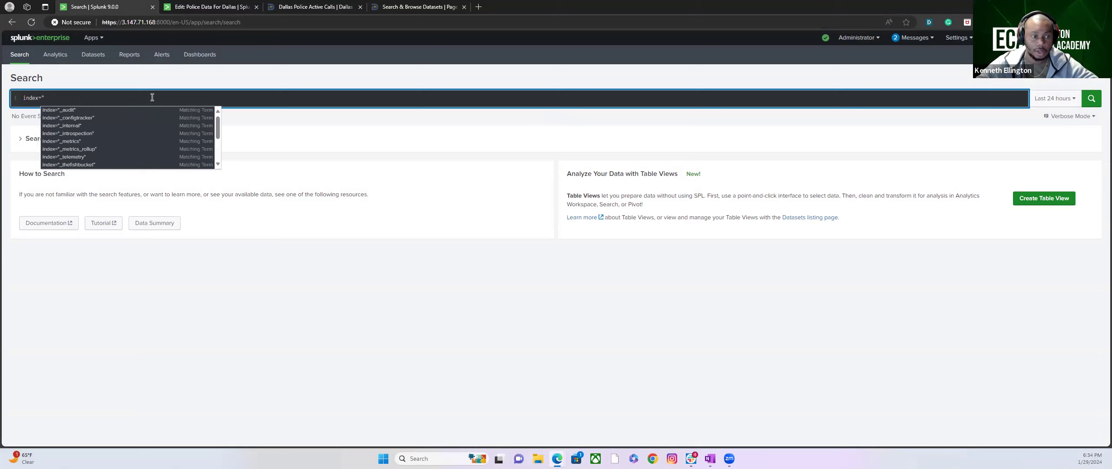
pyautogui.write('data')
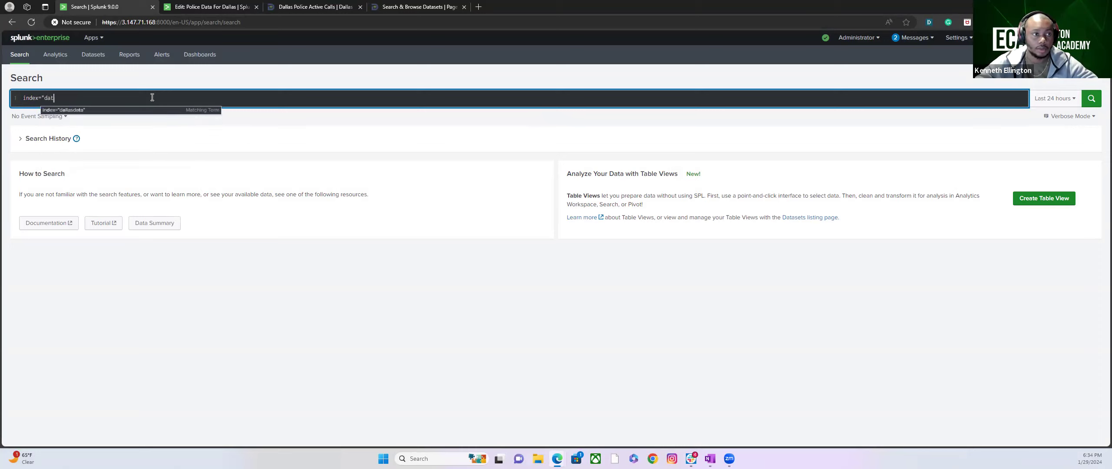
pyautogui.press('BackSpace')
pyautogui.press('BackSpace')
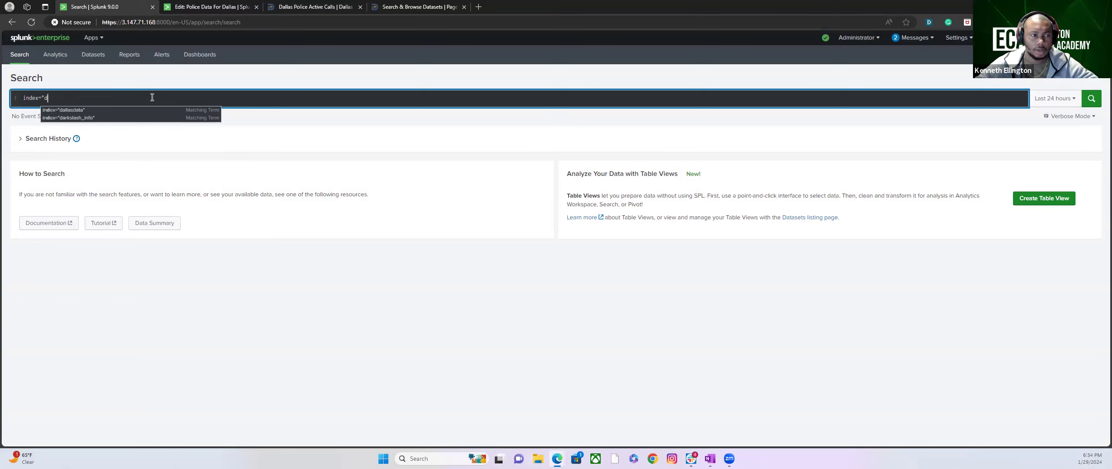
pyautogui.write('tes')
pyautogui.press('Down')
pyautogui.press('Return')
pyautogui.press('Return')
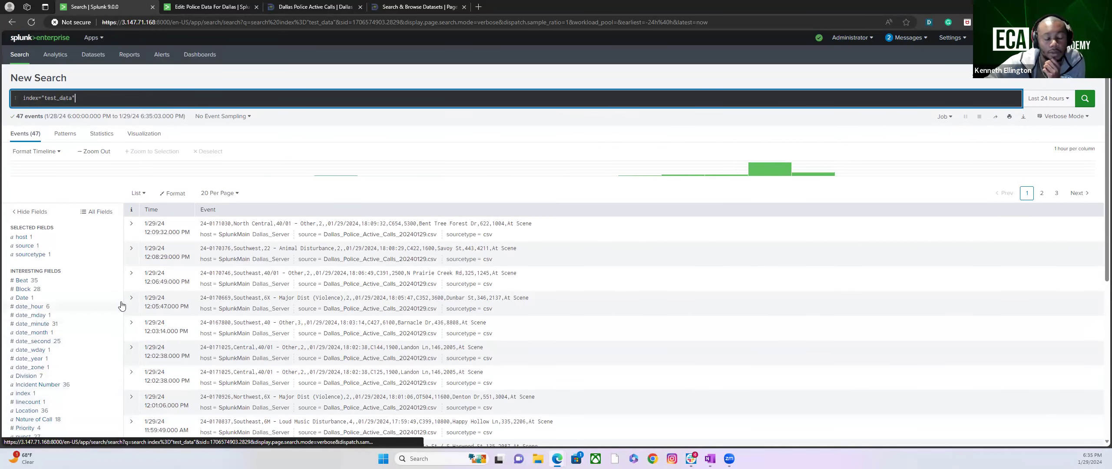
# Examine the value summaries of the Block, Unit Num, Nature of Call, Reporting Area, Beat and Division fields in the search results
pyautogui.click(37, 290)
pyautogui.scroll(-3, 45, 310)
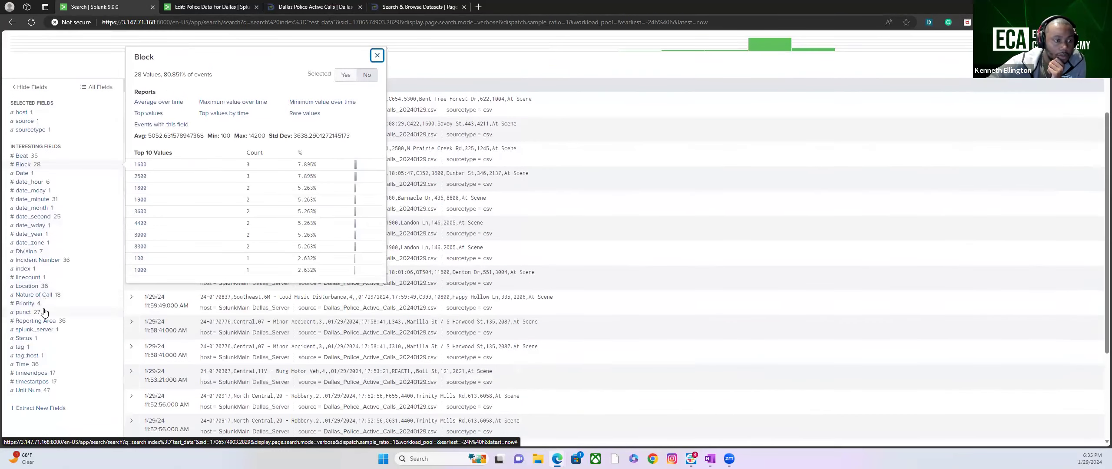
pyautogui.click(33, 391)
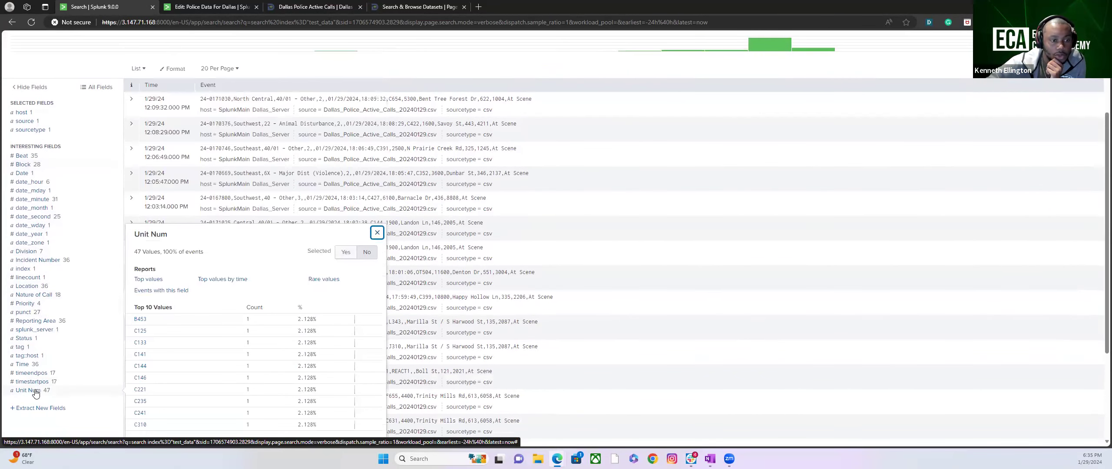
pyautogui.click(376, 233)
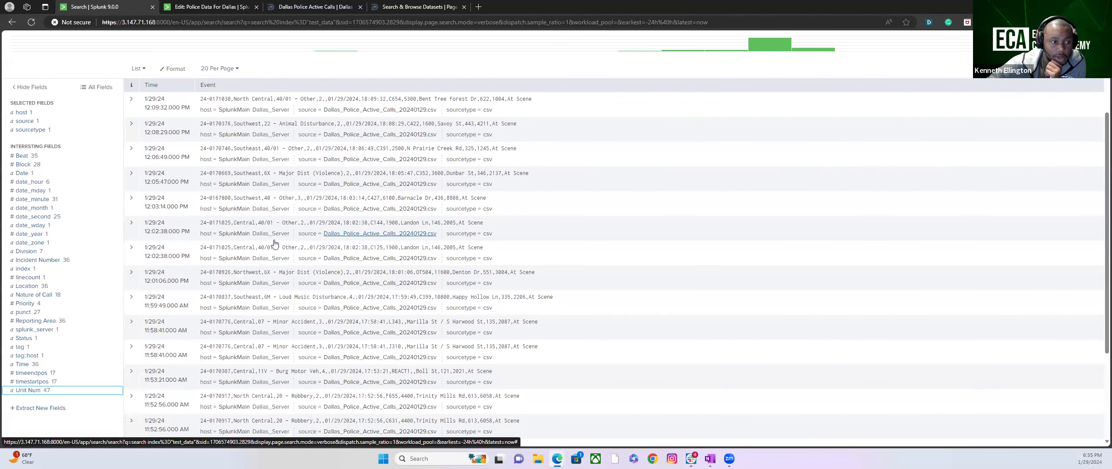
pyautogui.click(31, 296)
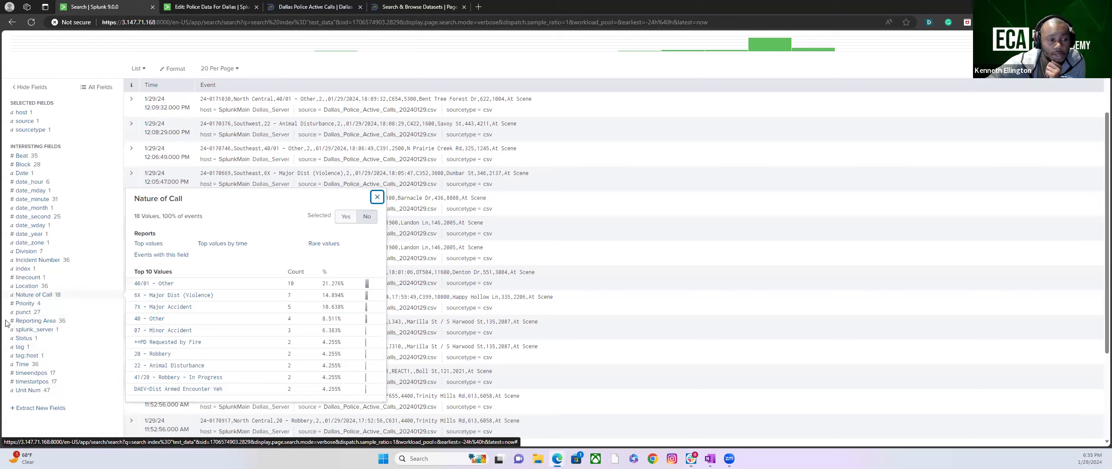
pyautogui.click(40, 329)
pyautogui.click(40, 321)
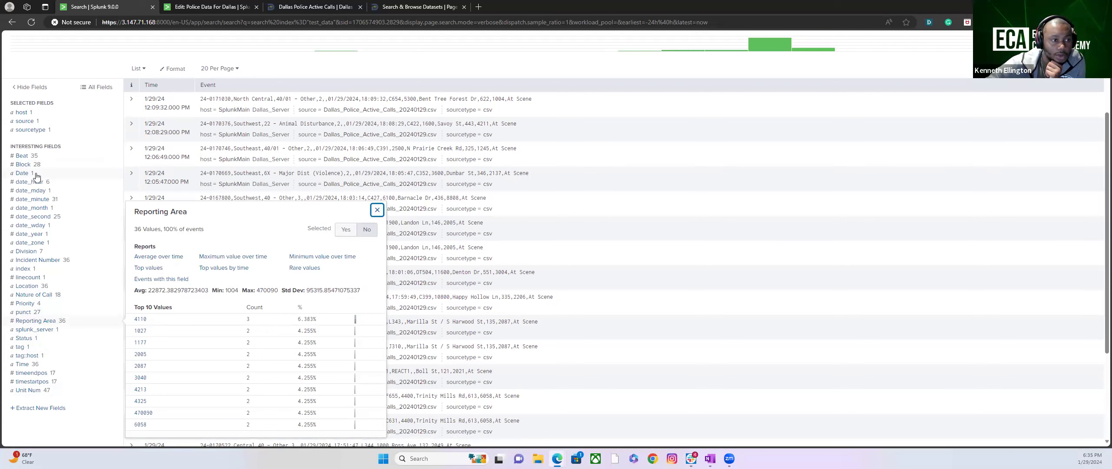
pyautogui.click(29, 158)
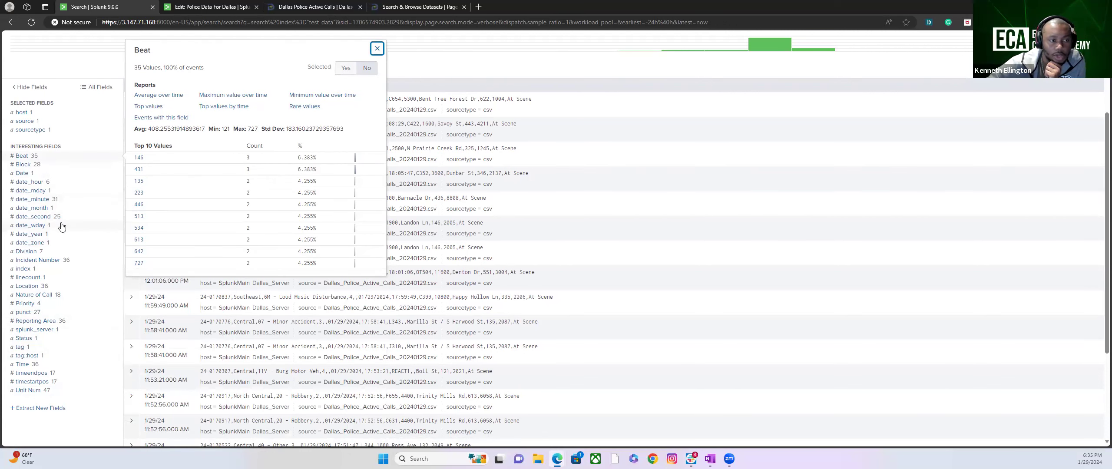
pyautogui.click(42, 252)
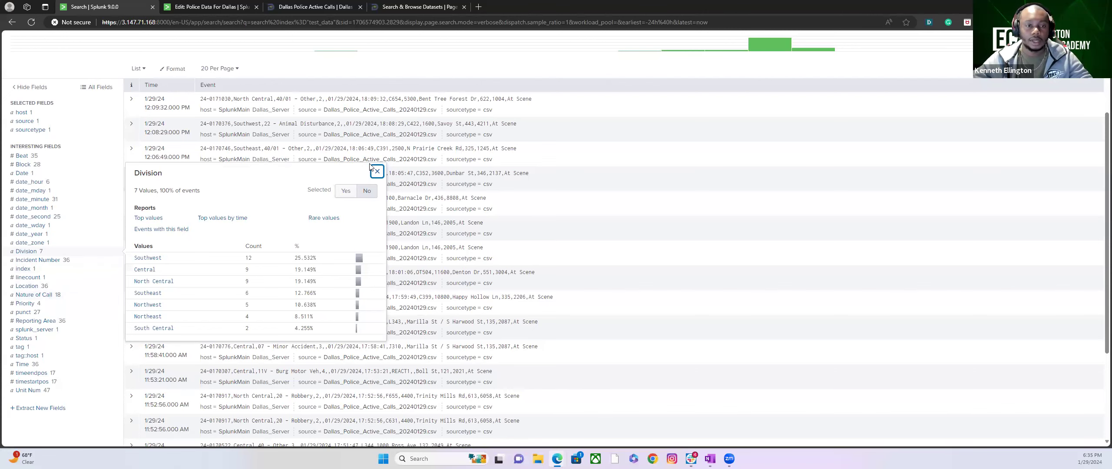
pyautogui.click(377, 171)
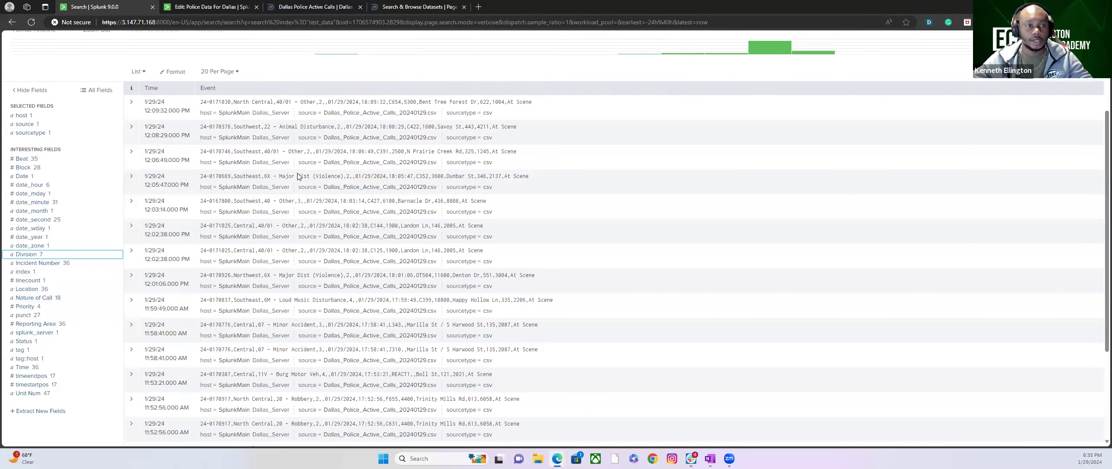
pyautogui.scroll(3, 298, 172)
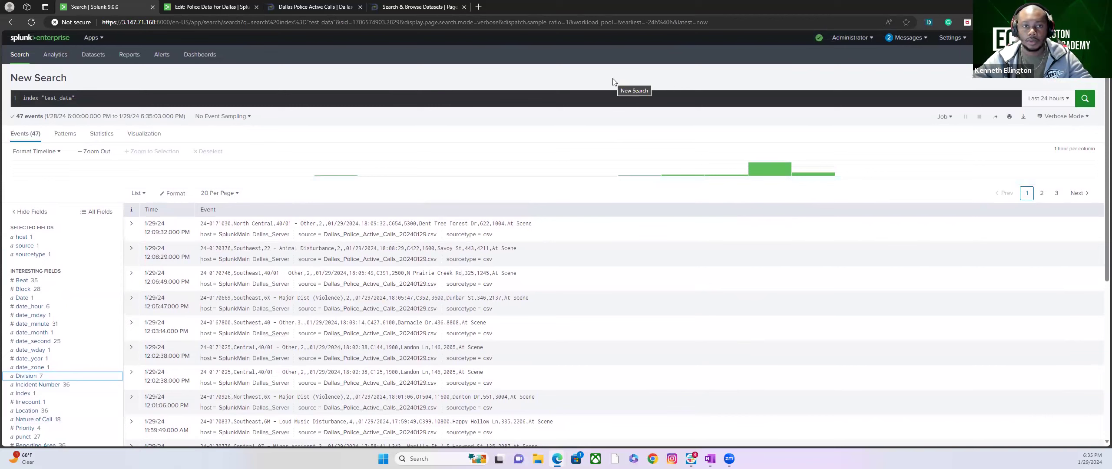